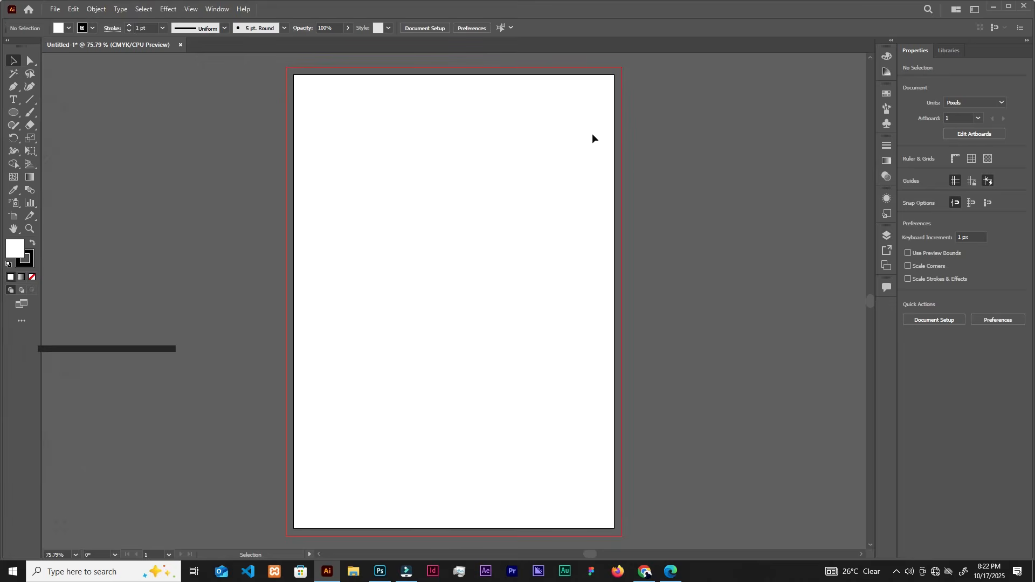
click(887, 237)
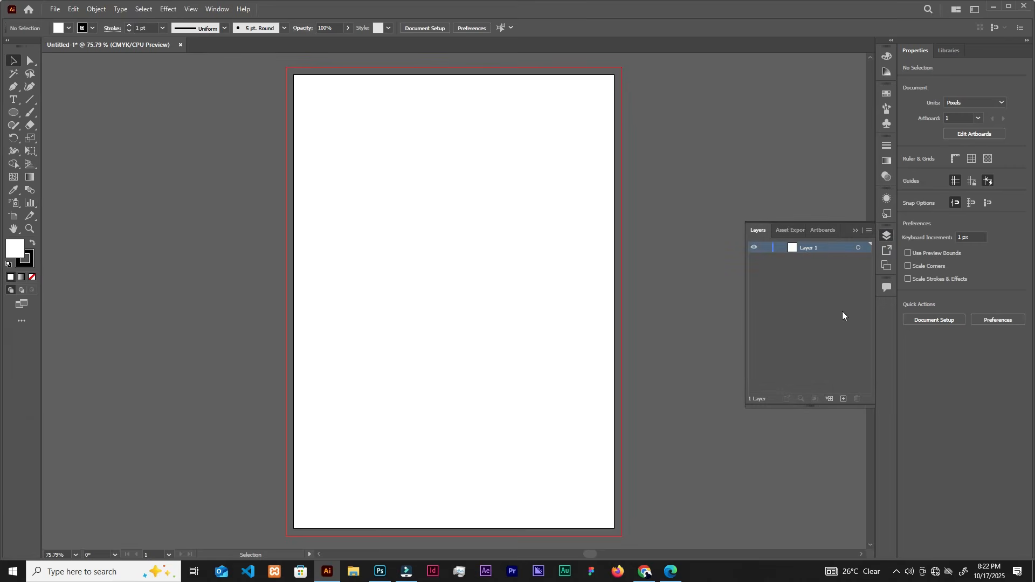
click(856, 230)
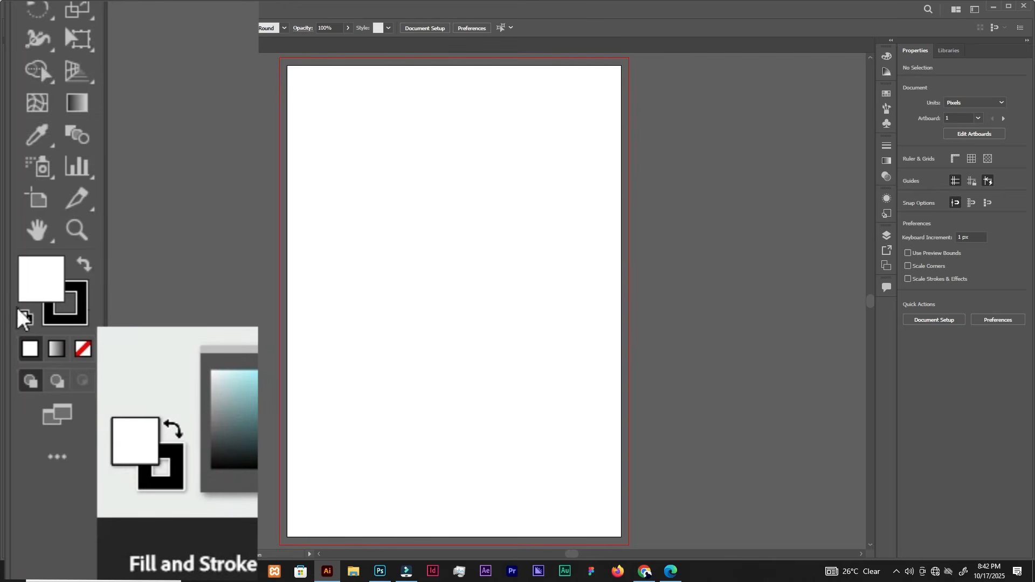
Set the default fill colour to white and the stroke colour to black (000000) with the colour picker.
double_click(48, 281)
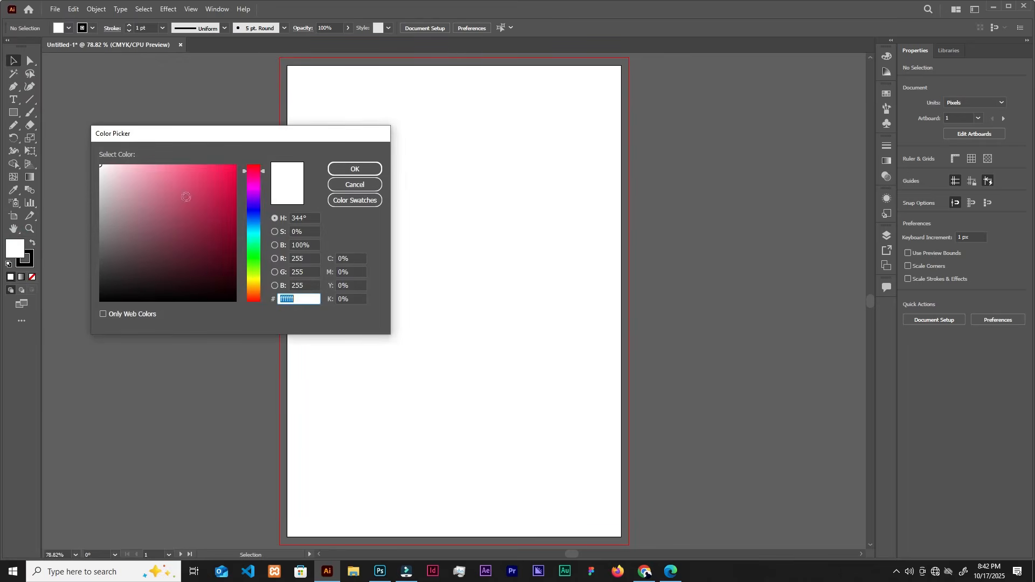
drag(176, 192, 67, 164)
click(337, 169)
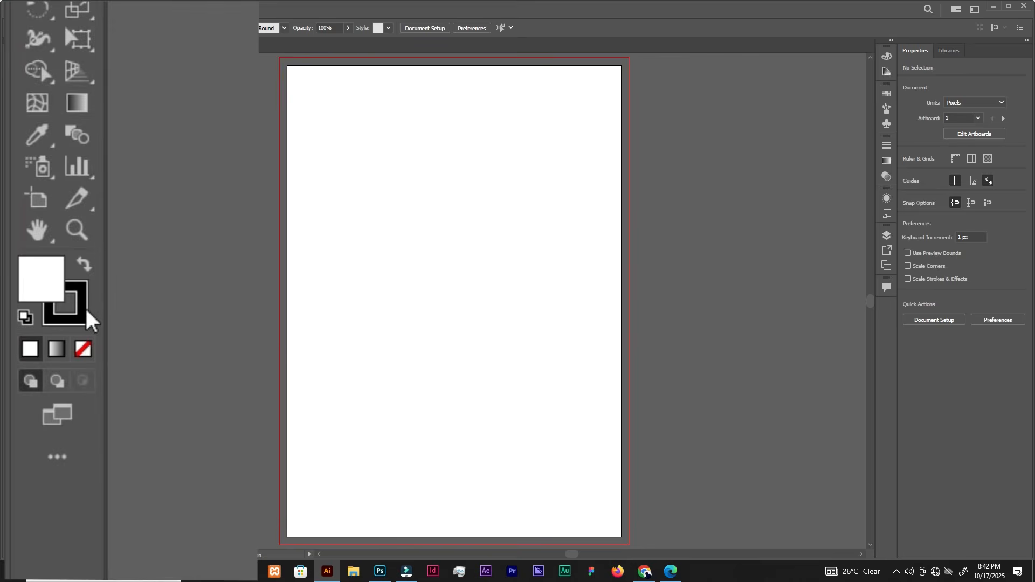
click(87, 313)
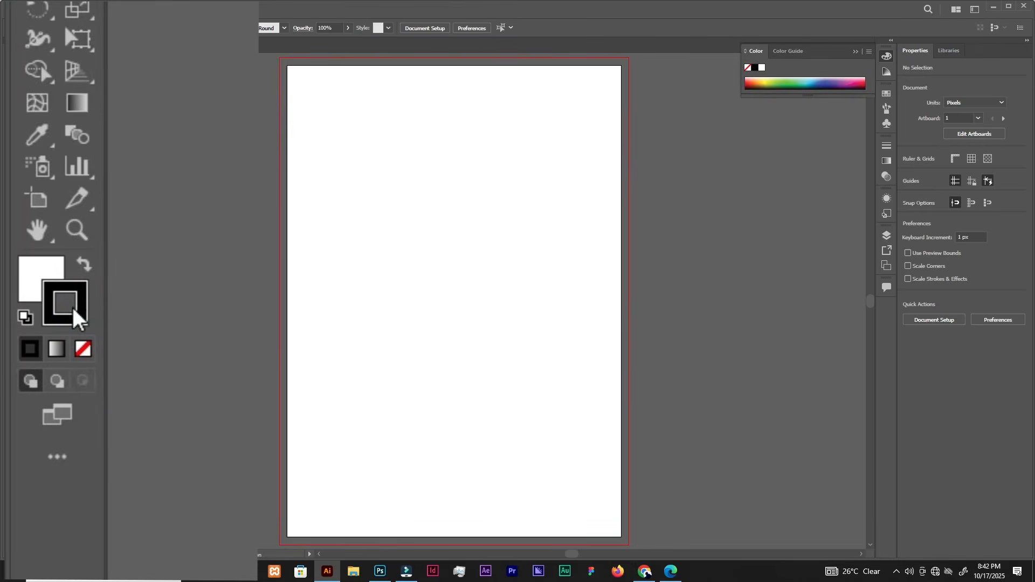
double_click(67, 302)
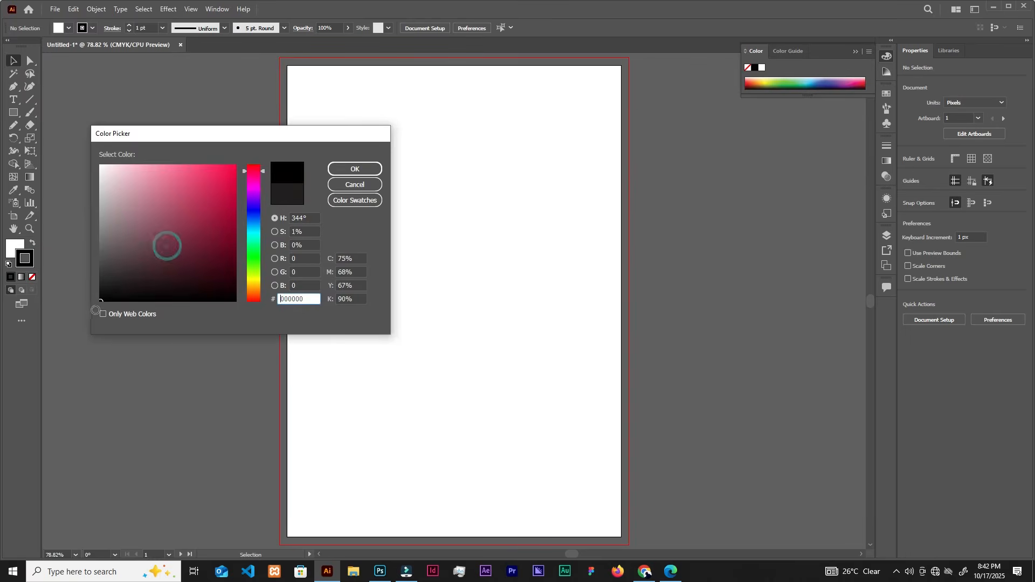
click(338, 170)
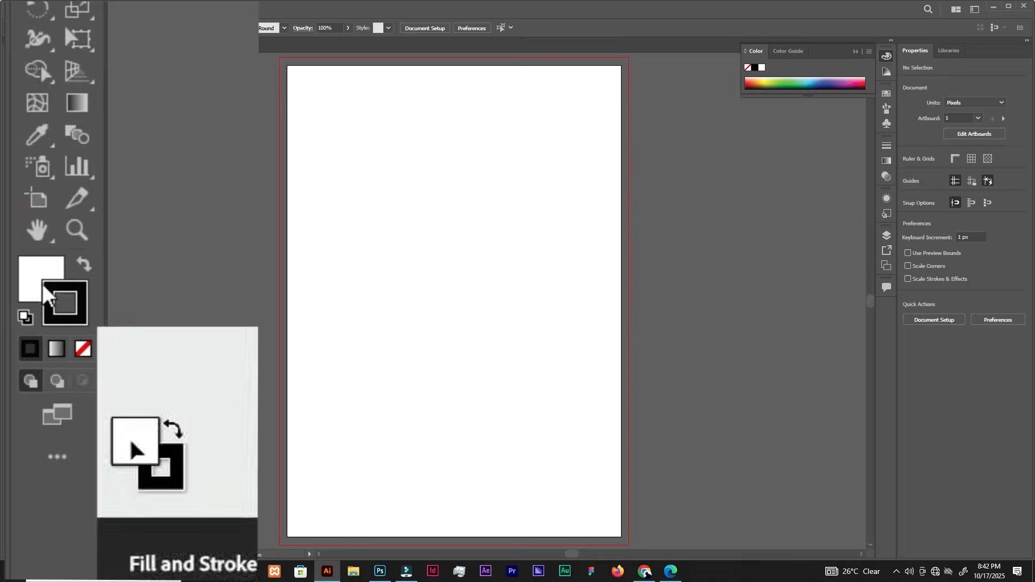
Make the fill active and swap the fill and stroke colours, giving a black fill and a white stroke.
click(33, 268)
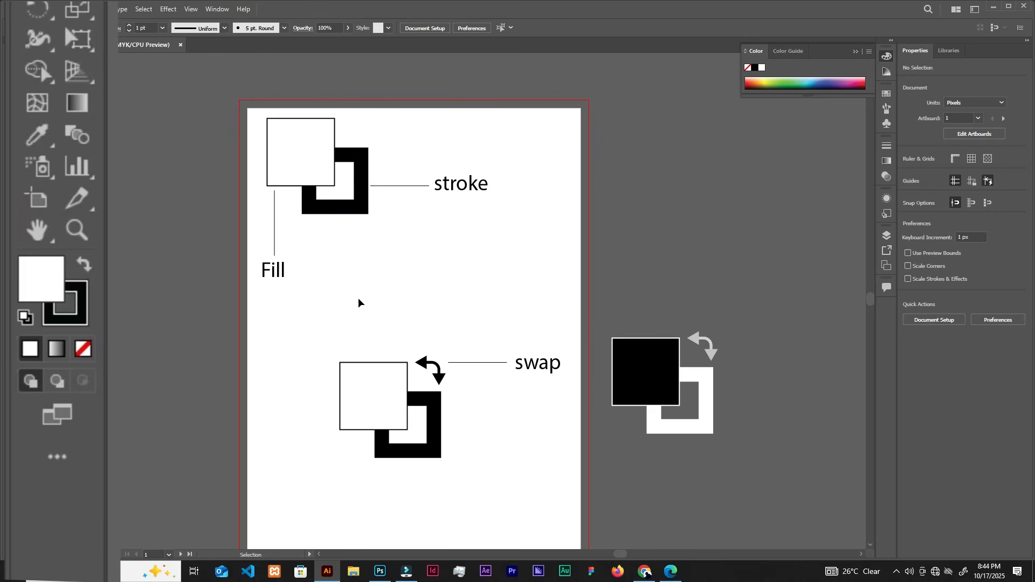
scroll(387, 285, down, 1)
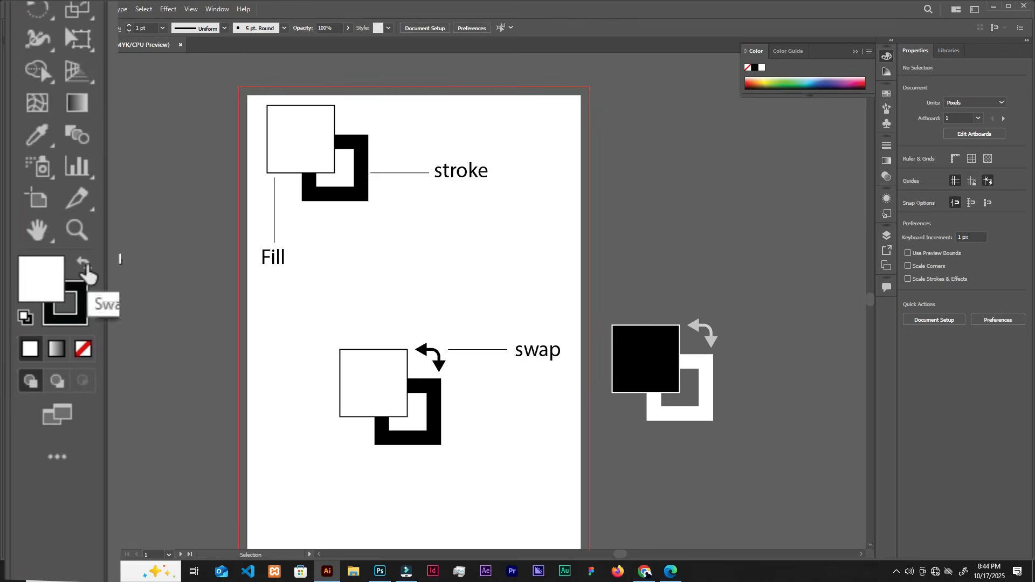
click(84, 265)
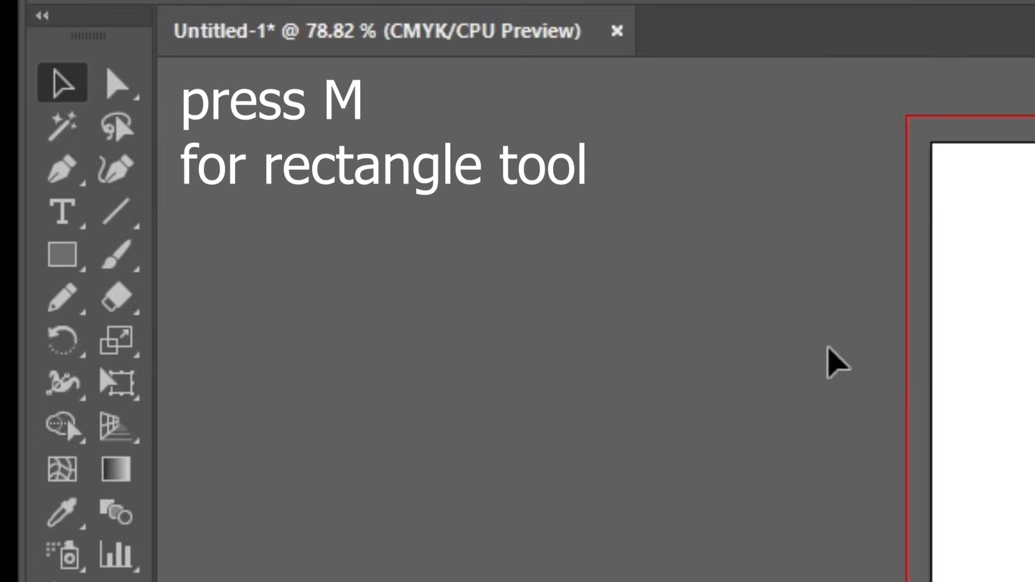
Draw a black square of about 162.5 px near the artboard's upper-left corner with the Rectangle tool.
key(m)
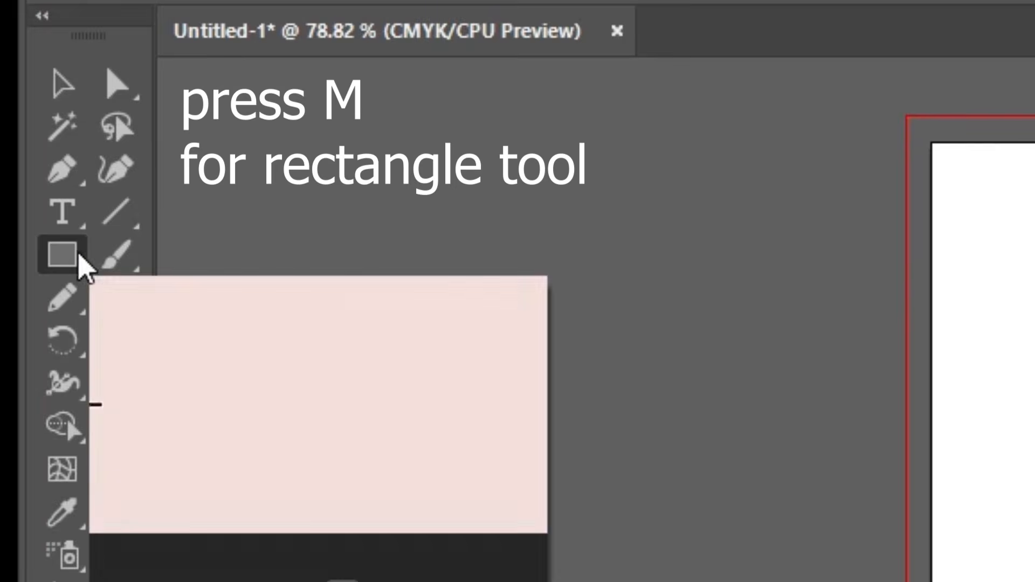
click(68, 254)
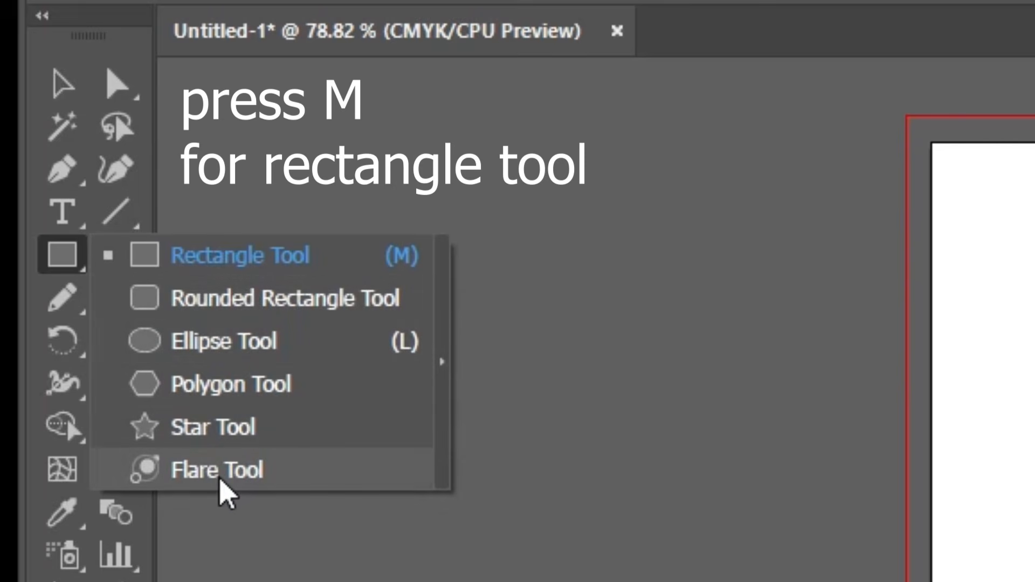
click(264, 257)
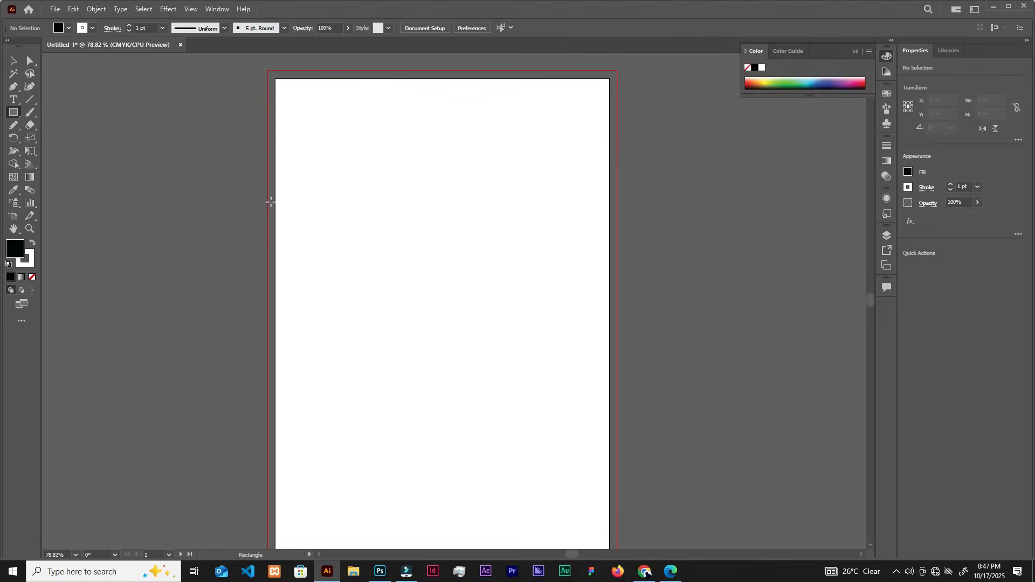
drag(352, 243, 407, 231)
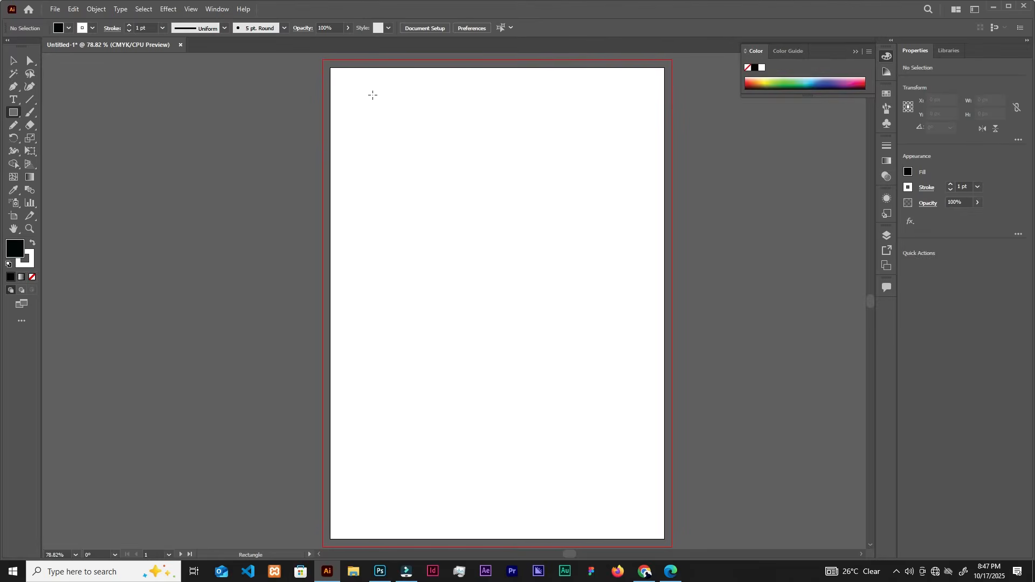
drag(345, 87, 444, 208)
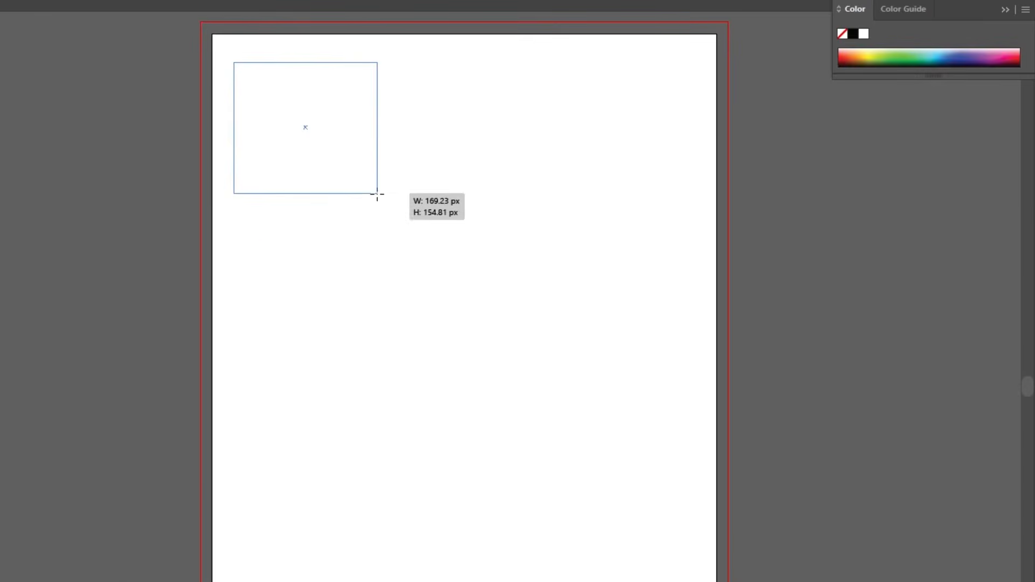
drag(384, 246, 371, 200)
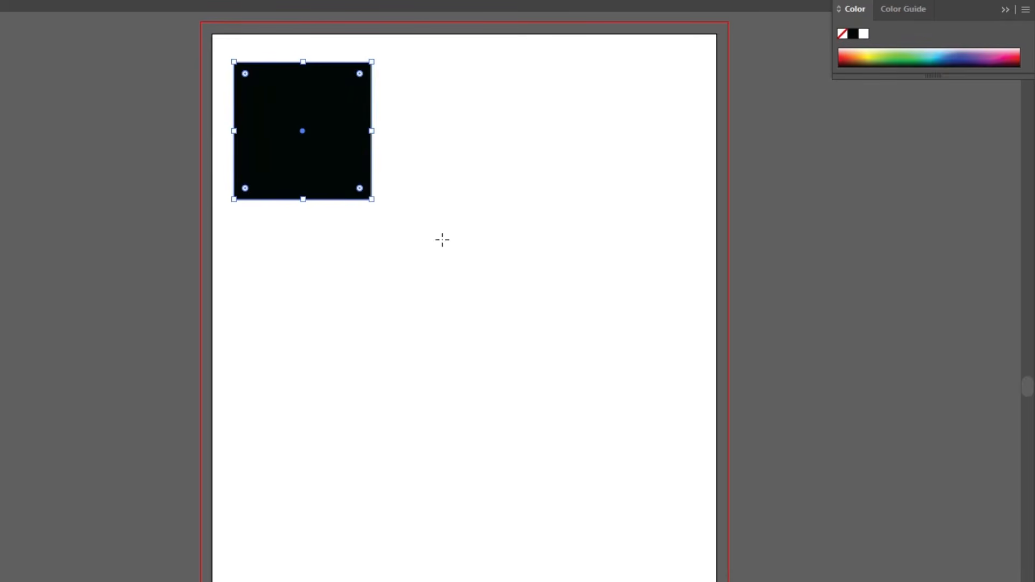
Draw a wide black rectangle beside the square in the upper right part of the artboard.
key(v)
click(422, 62)
click(532, 392)
drag(410, 80, 660, 188)
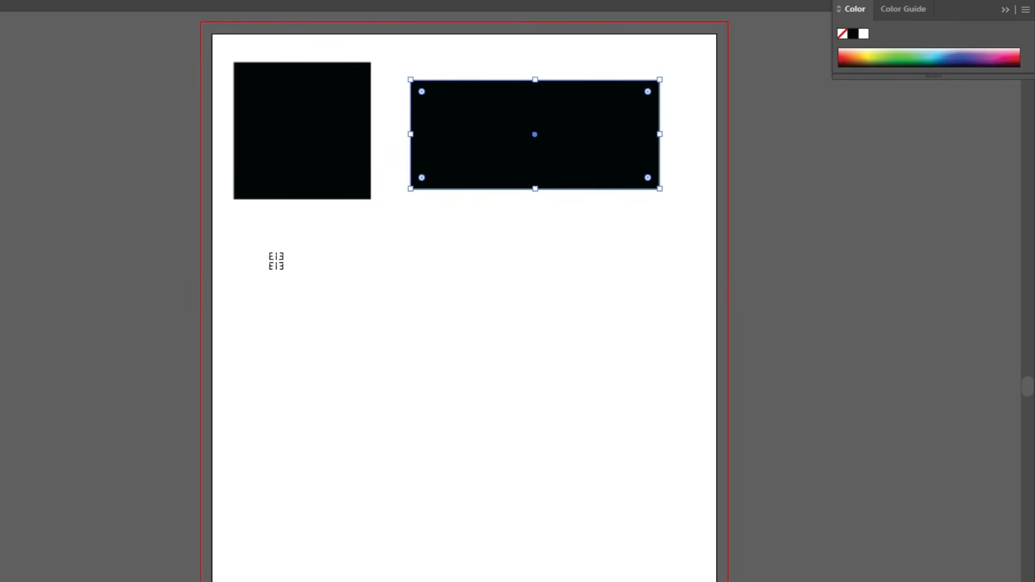
Try drawing rectangles below the two existing shapes, both from a corner and outward from a centre point, undoing each one.
drag(267, 255, 398, 317)
key(ctrl+z)
drag(299, 252, 367, 308)
mouse_move(509, 362)
mouse_down()
mouse_move(266, 230)
mouse_move(308, 252)
mouse_move(295, 245)
mouse_move(379, 352)
mouse_move(556, 404)
mouse_move(562, 426)
mouse_move(428, 270)
mouse_move(606, 410)
mouse_move(647, 464)
mouse_move(682, 411)
mouse_move(618, 428)
mouse_up()
key(ctrl+z)
mouse_move(360, 303)
mouse_down()
mouse_move(425, 351)
mouse_move(503, 370)
mouse_move(423, 339)
mouse_move(478, 307)
mouse_move(372, 325)
mouse_move(446, 324)
mouse_move(478, 386)
mouse_move(464, 311)
mouse_move(596, 374)
mouse_move(448, 312)
mouse_move(513, 359)
mouse_move(538, 416)
mouse_move(592, 349)
mouse_move(596, 361)
mouse_up()
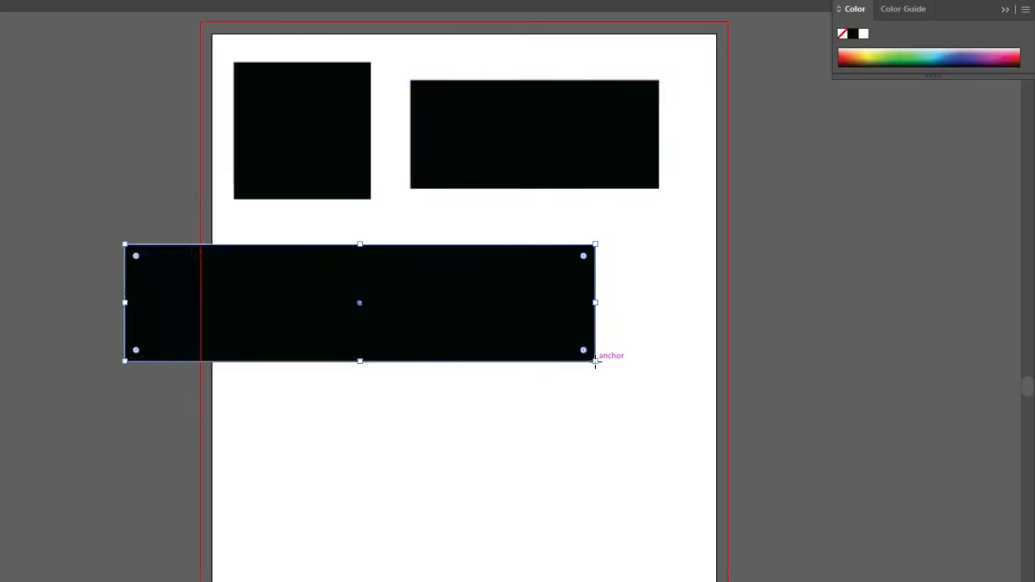
key(ctrl+z)
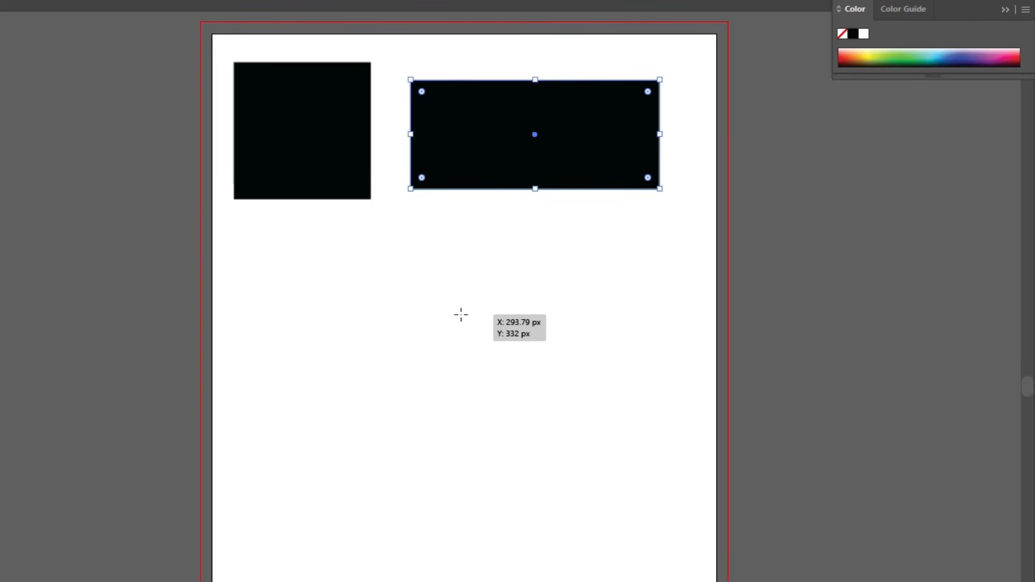
drag(464, 309, 562, 361)
key(ctrl+z)
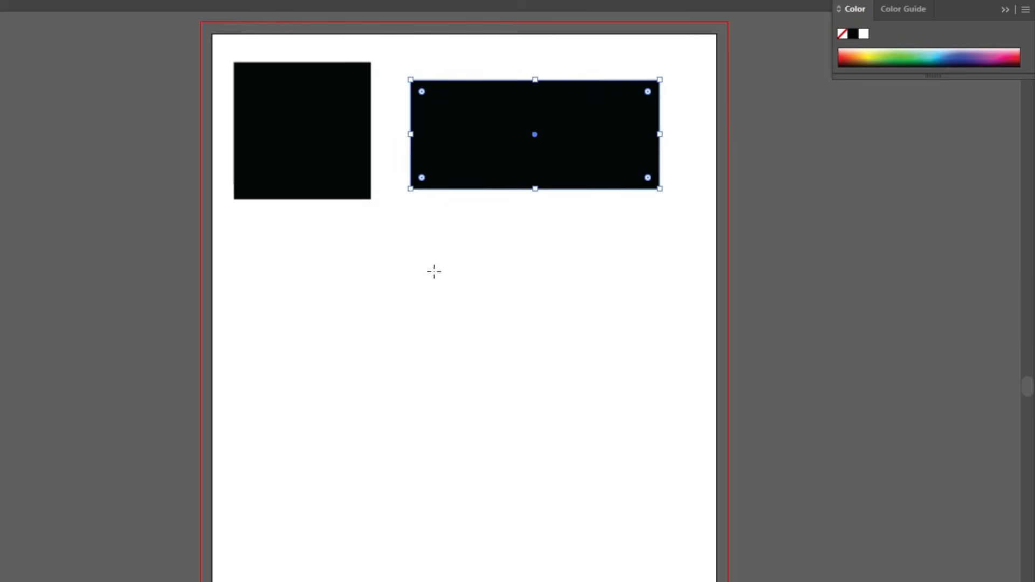
drag(414, 260, 562, 429)
key(ctrl+z)
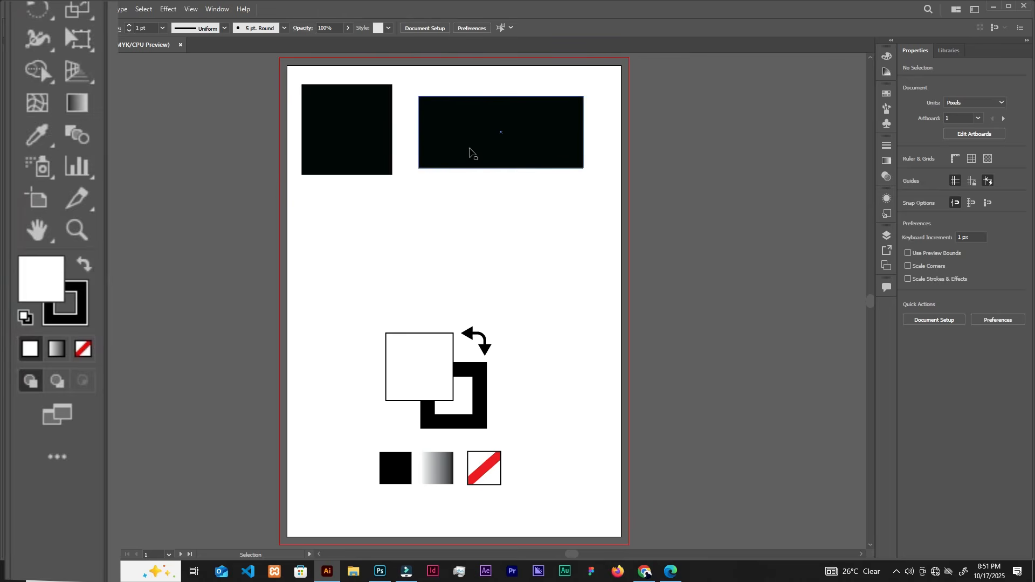
Delete the wide rectangle and move the black square to about X 170 px, Y 170 px.
click(507, 145)
key(Delete)
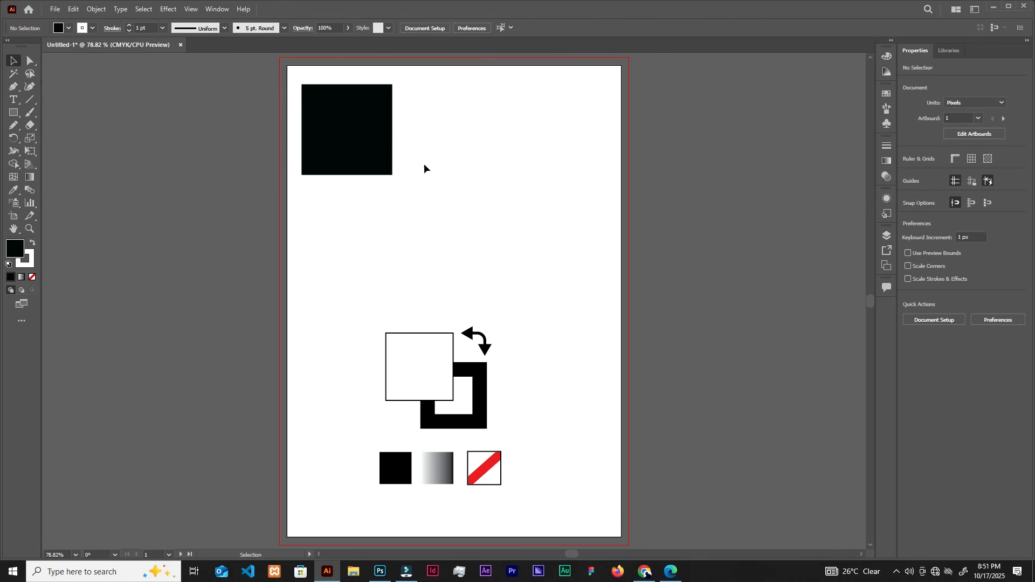
drag(373, 142, 409, 173)
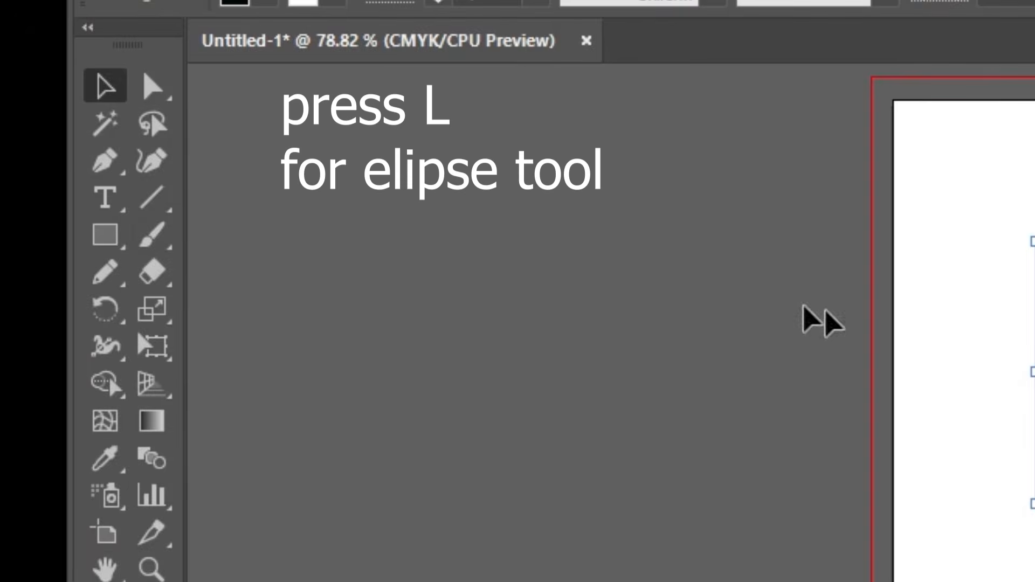
Draw a 162.5 px black circle beside the square with the Ellipse tool and shift it to about X 392 px, Y 163 px.
key(l)
click(106, 236)
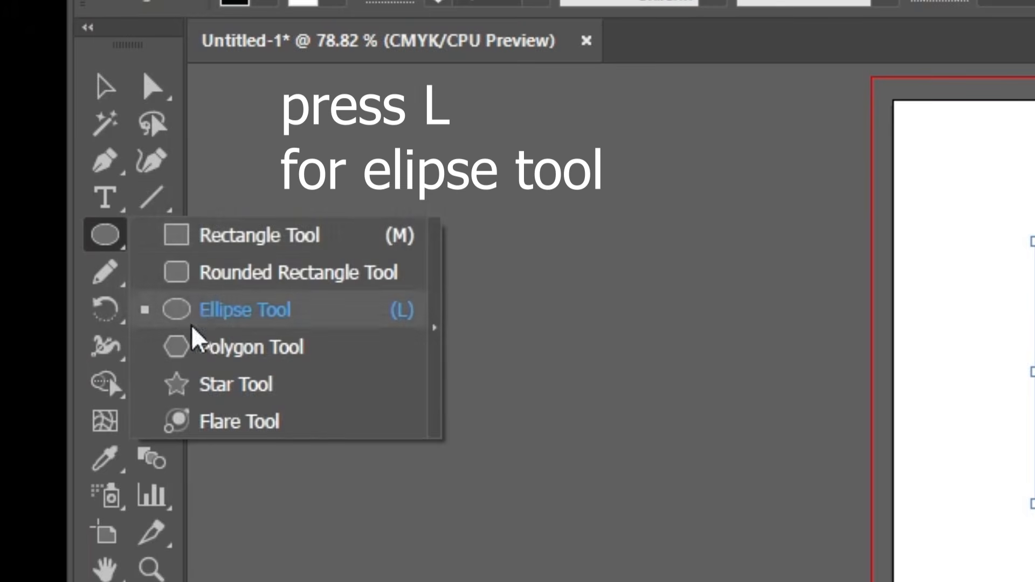
click(252, 311)
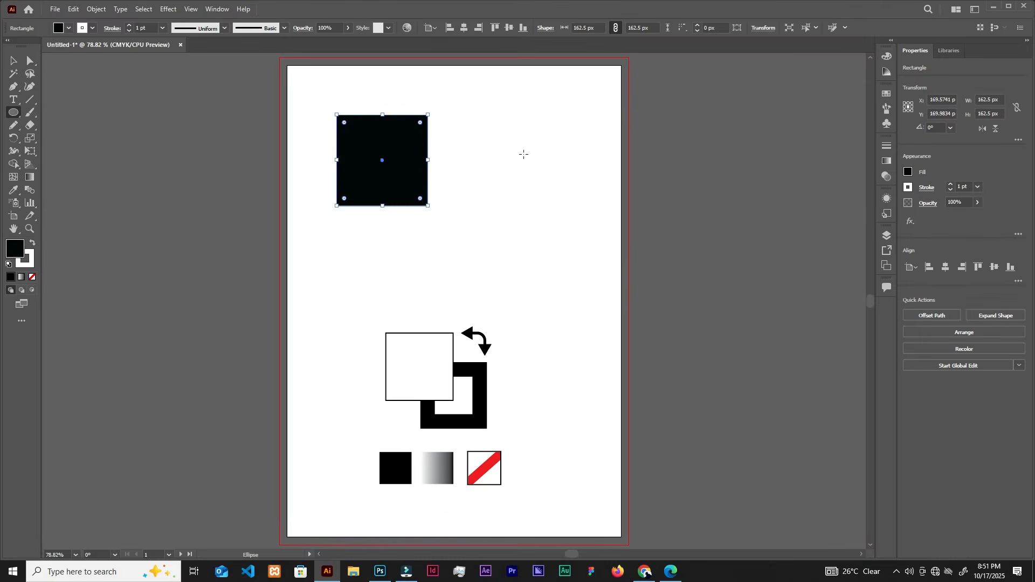
drag(524, 155, 569, 200)
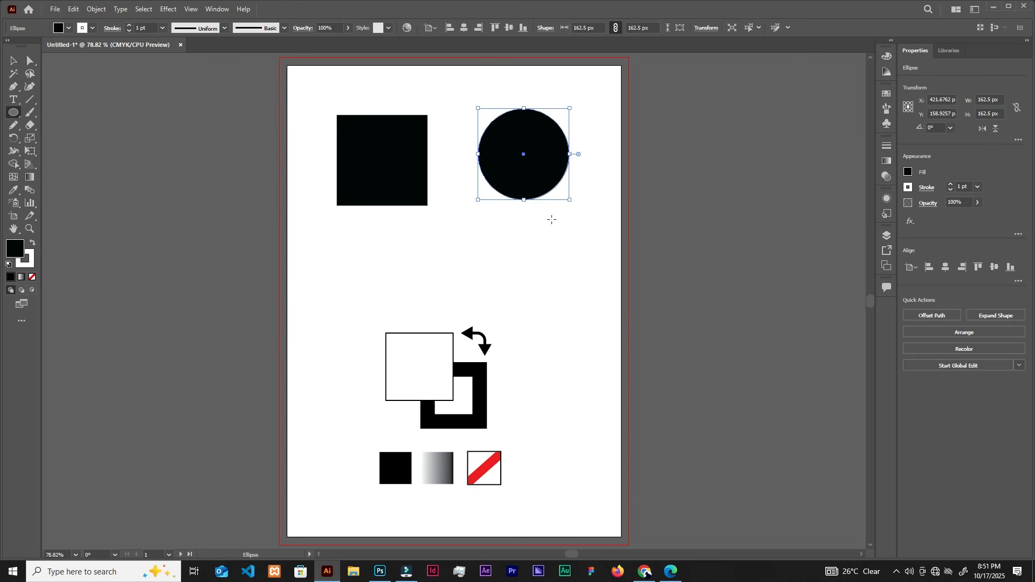
key(v)
drag(528, 126, 522, 131)
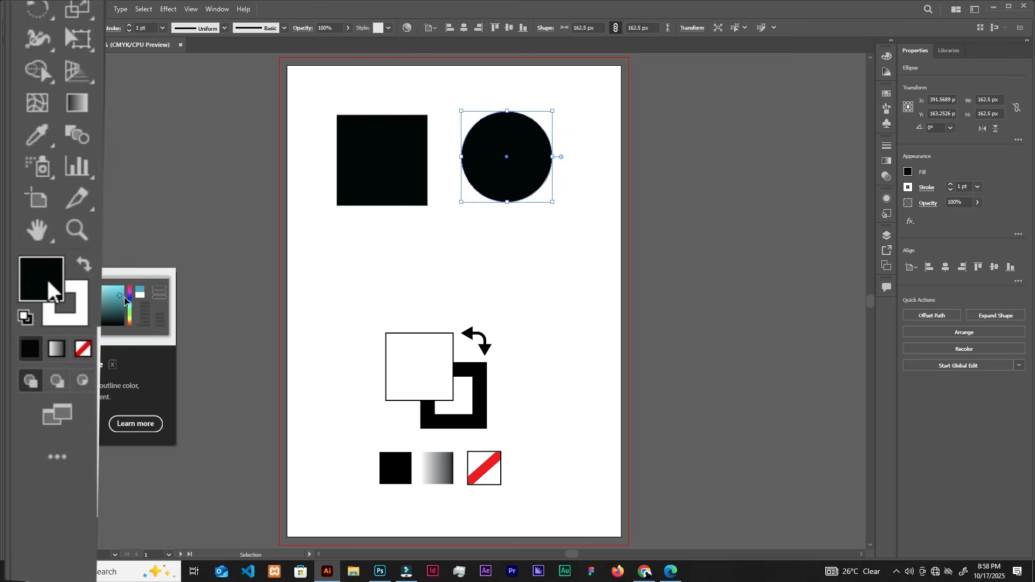
click(327, 243)
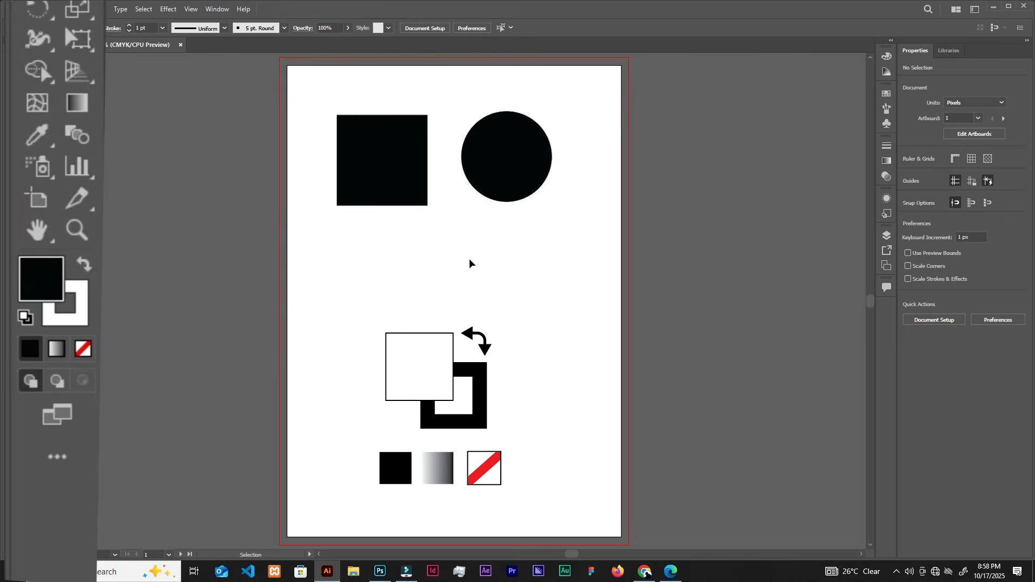
Arrange the fill-and-stroke illustration with its three swatches as two side-by-side copies in the artboard's lower part.
drag(570, 297, 370, 496)
drag(432, 360, 524, 357)
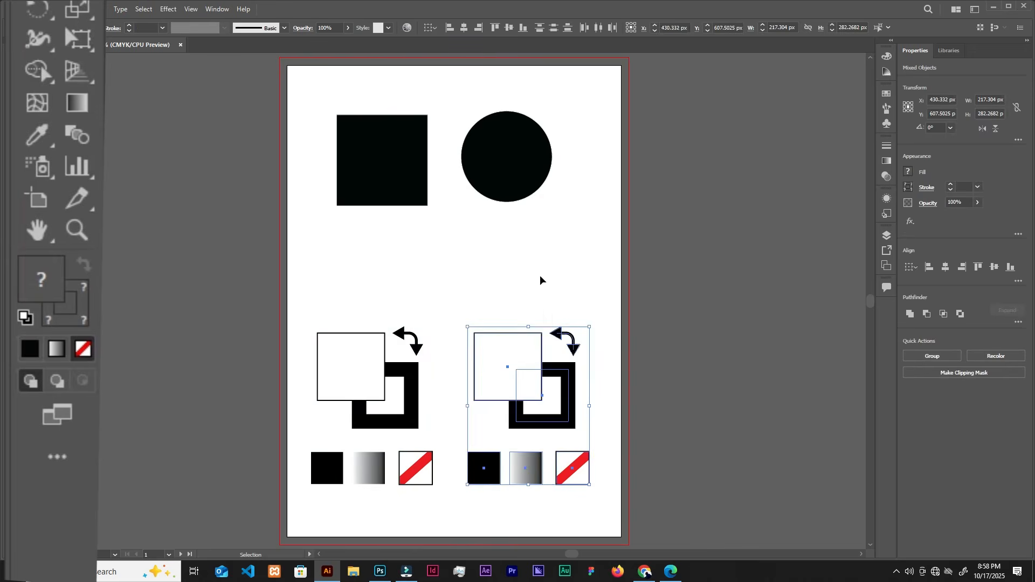
click(540, 275)
Bring the thick black-stroked square of the right-hand illustration in front of its white fill square.
key(a)
click(567, 395)
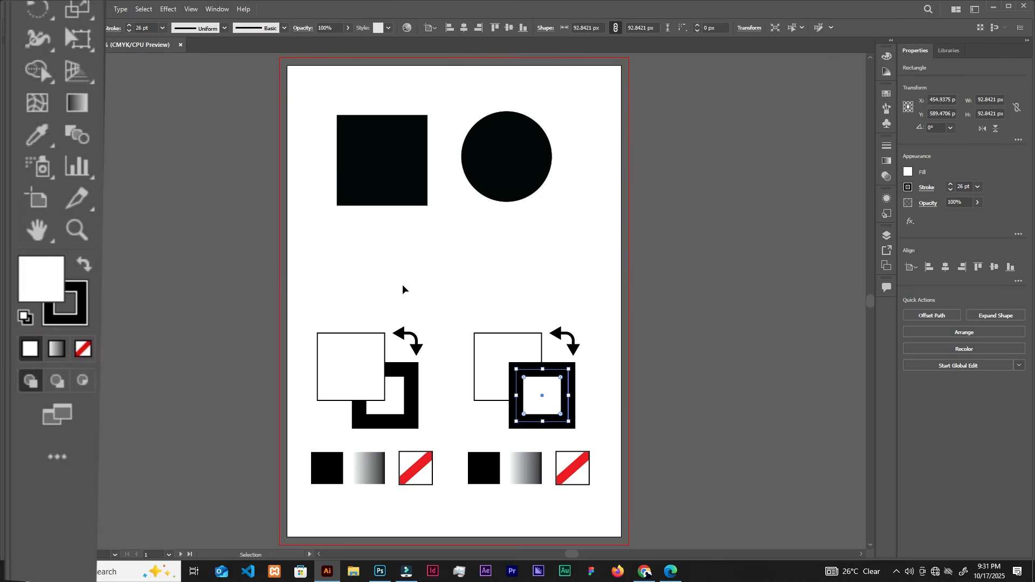
scroll(403, 289, down, 1)
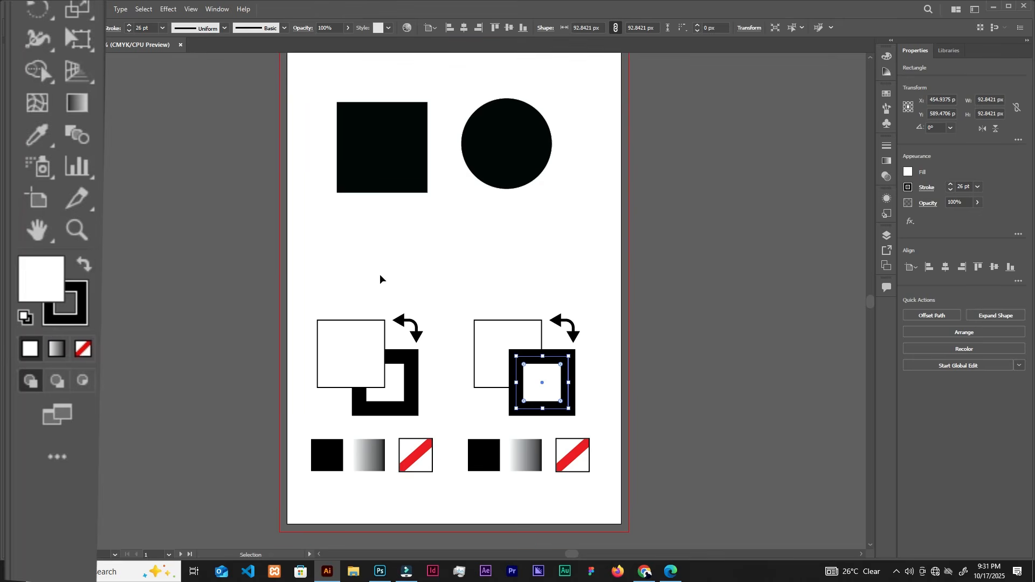
scroll(380, 279, up, 1)
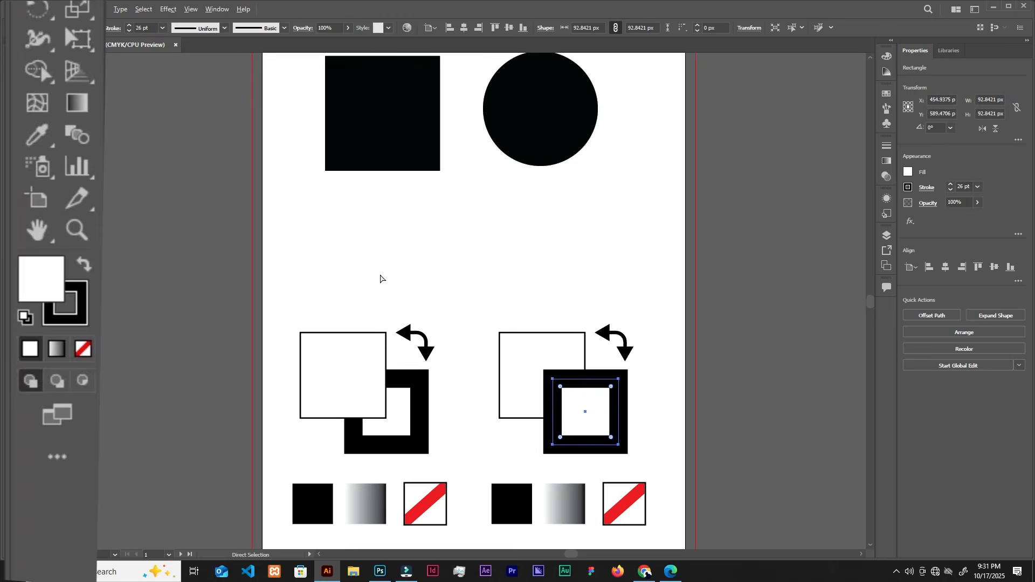
scroll(380, 279, down, 1)
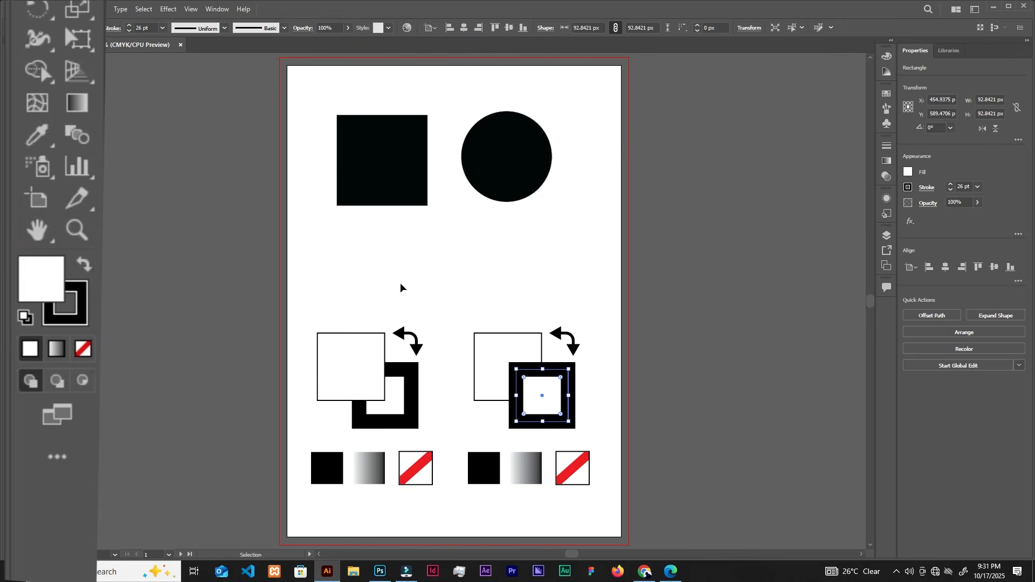
Move the black circle level with the square, to about X 415 px, Y 170 px.
scroll(445, 247, up, 2)
click(446, 284)
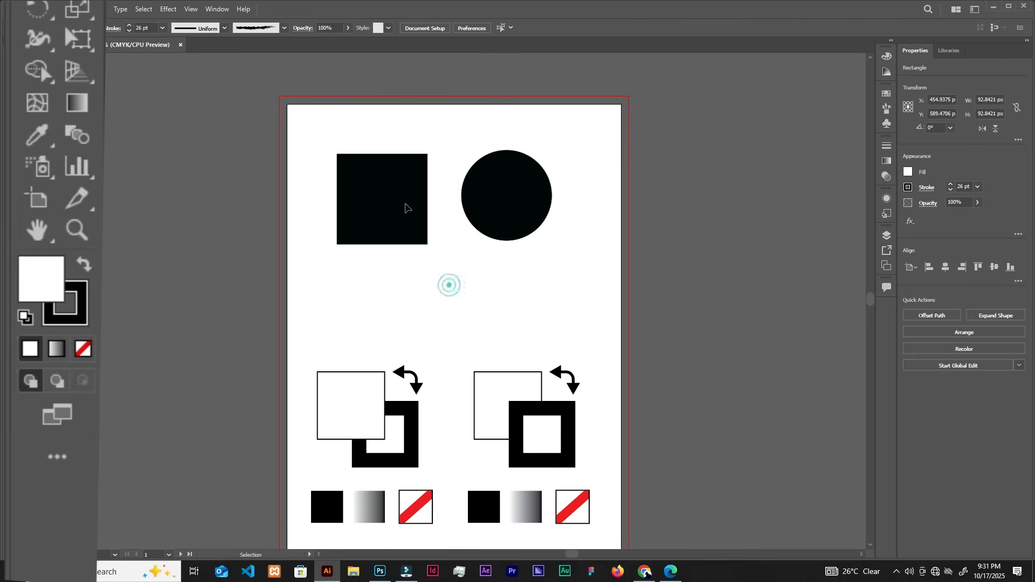
scroll(386, 173, up, 1)
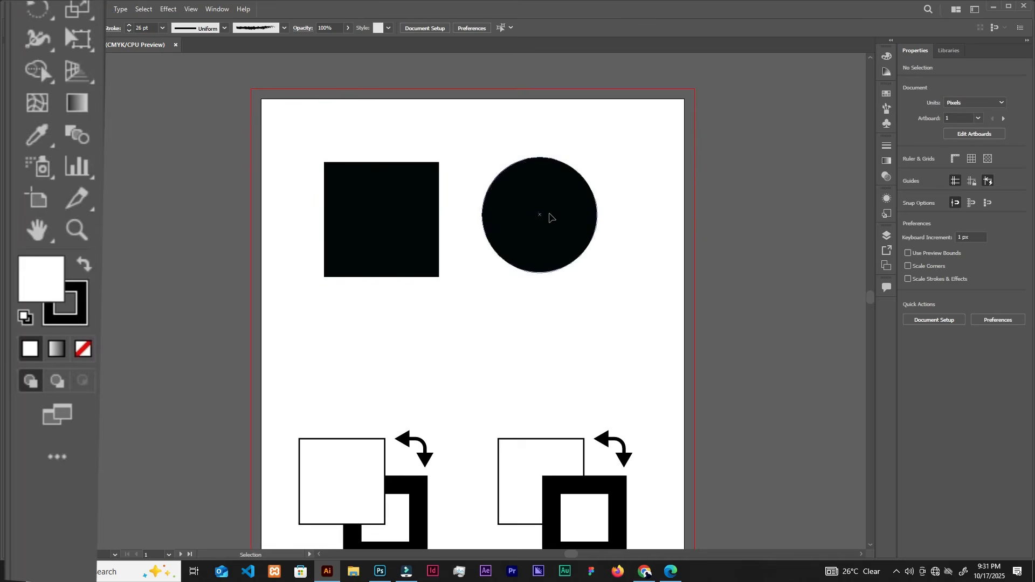
mouse_move(546, 215)
mouse_down()
mouse_move(566, 219)
mouse_move(540, 220)
mouse_up()
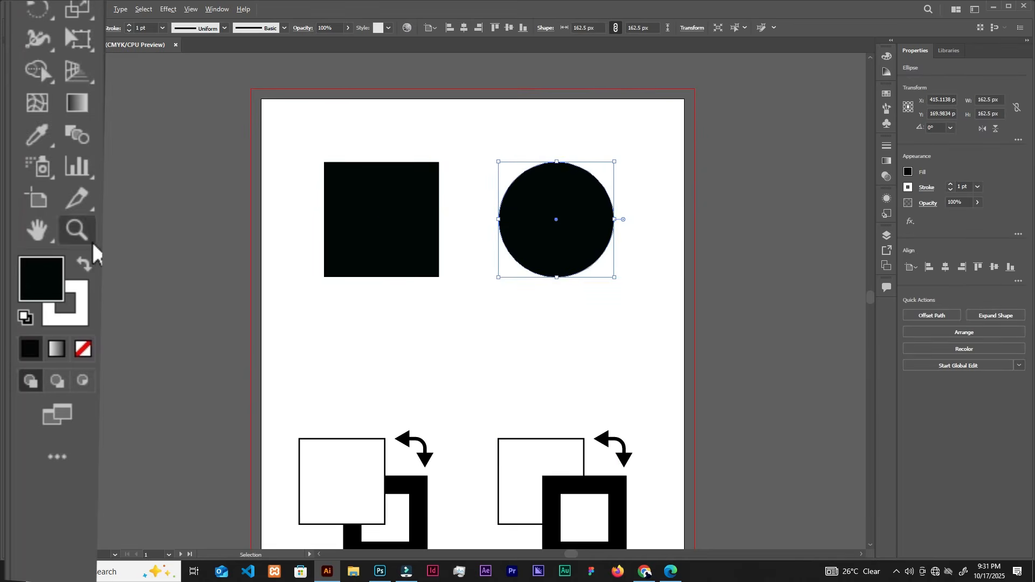
Fill the black square beside the circle with purple, colour c520ed.
click(398, 311)
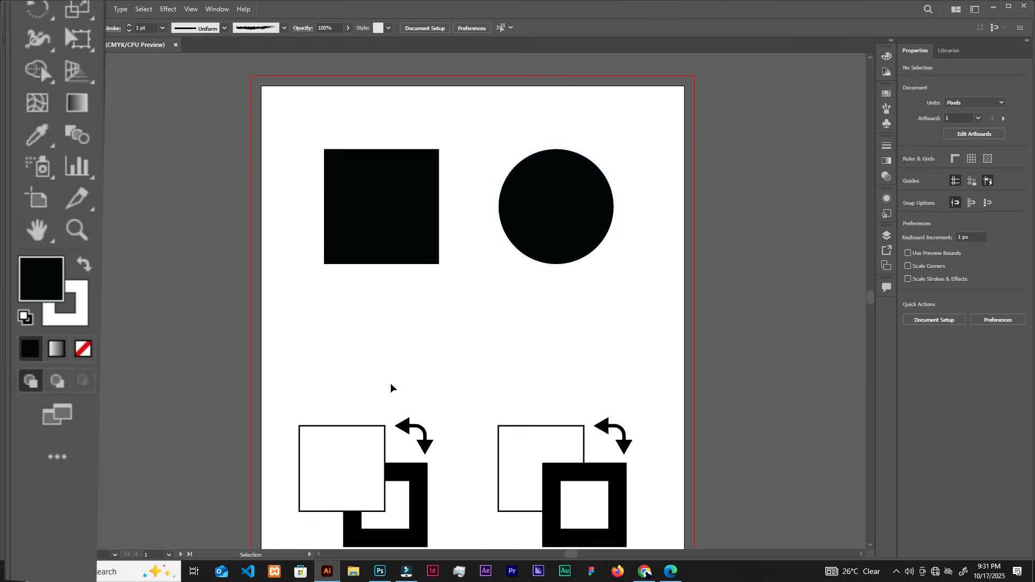
scroll(390, 366, up, 3)
scroll(333, 305, up, 2)
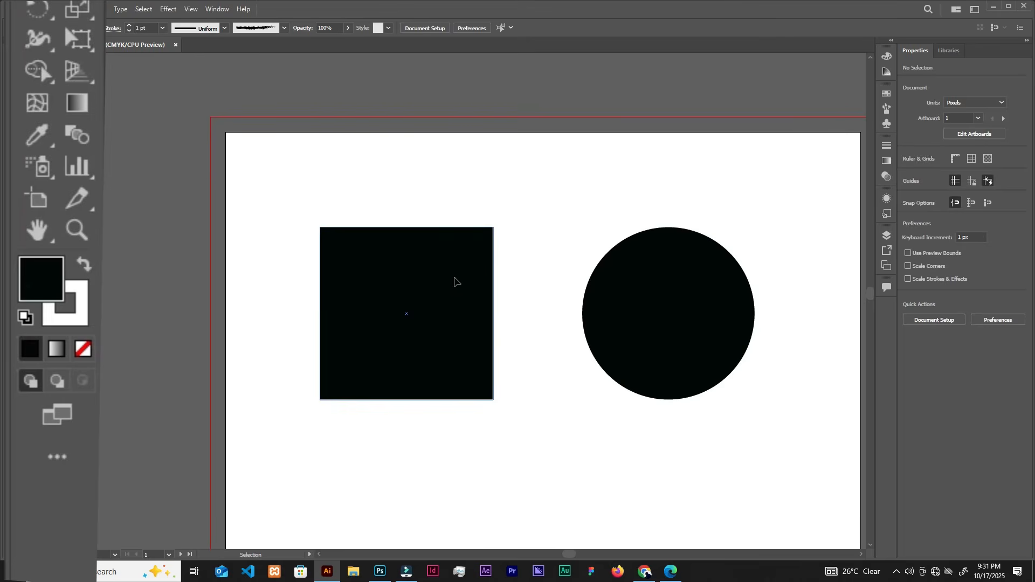
click(454, 282)
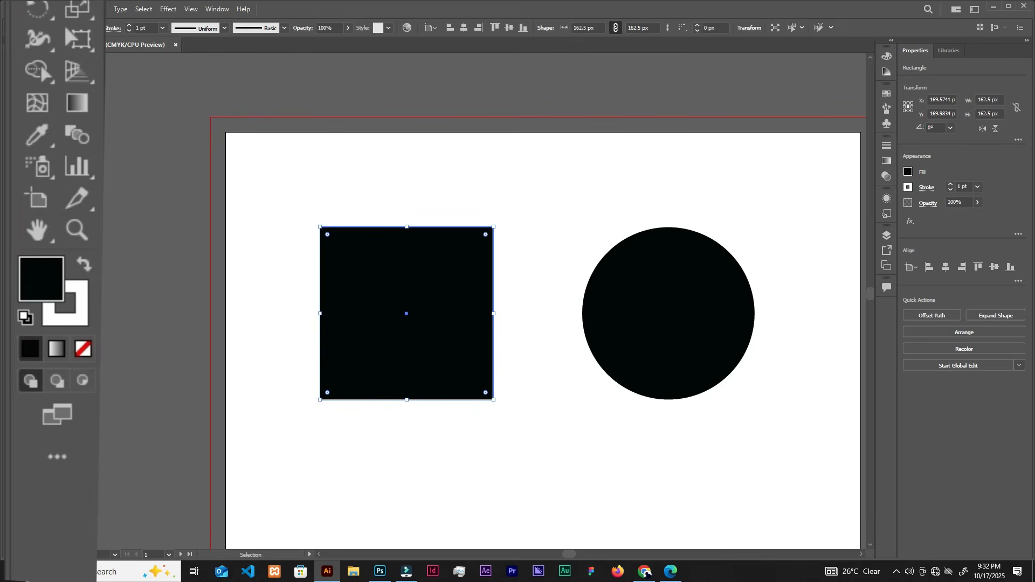
double_click(43, 289)
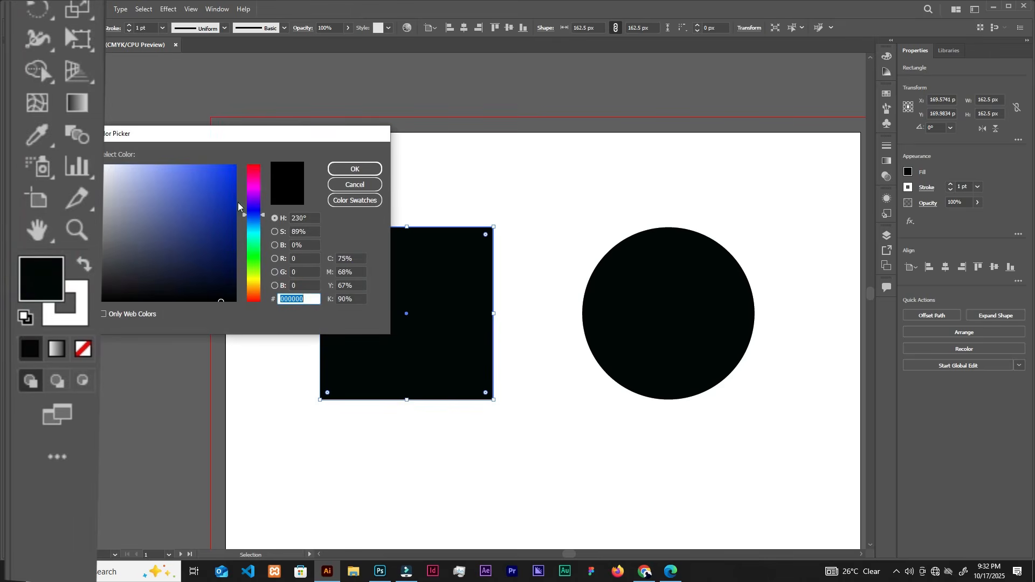
click(255, 193)
click(219, 174)
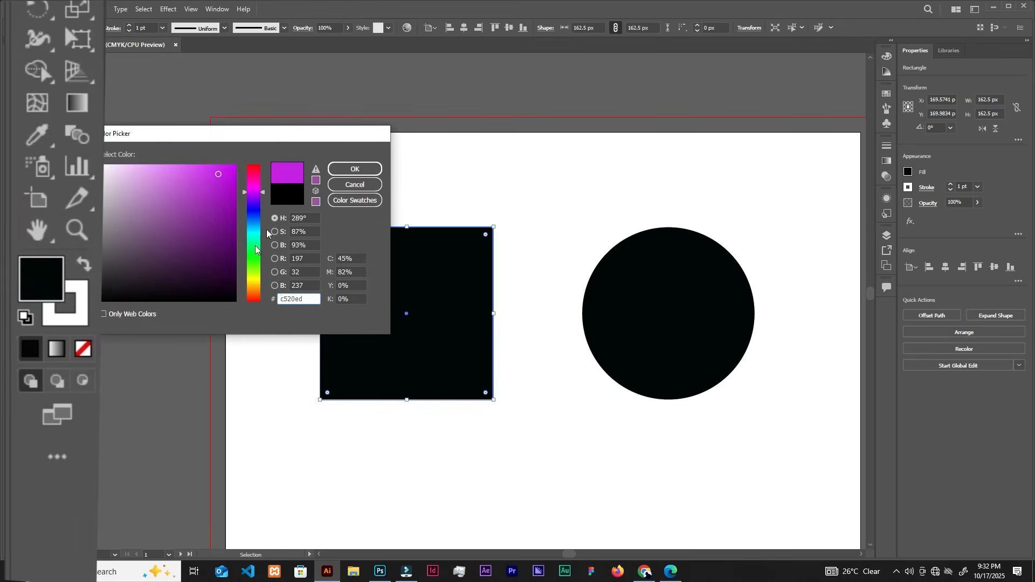
click(351, 170)
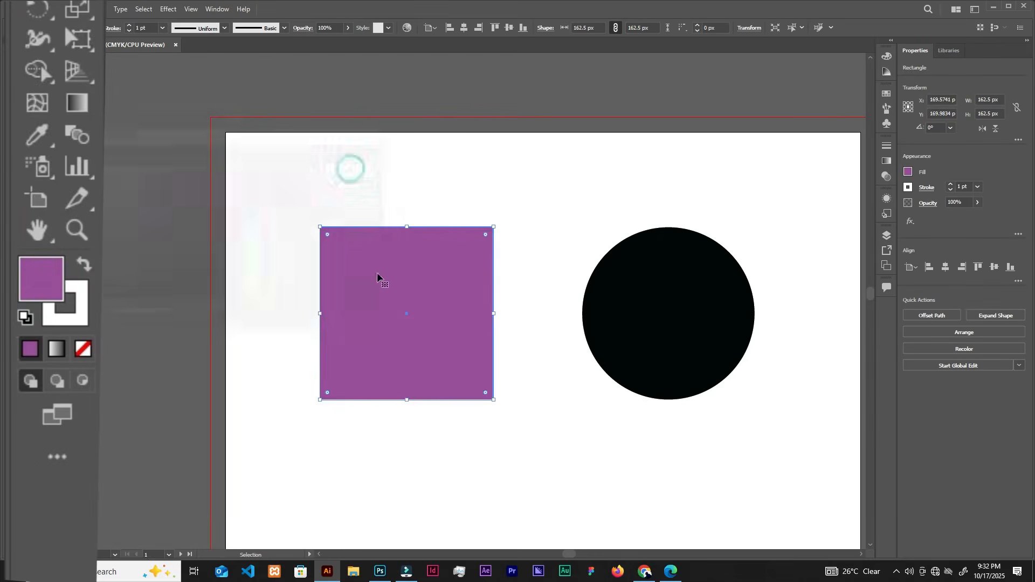
click(376, 198)
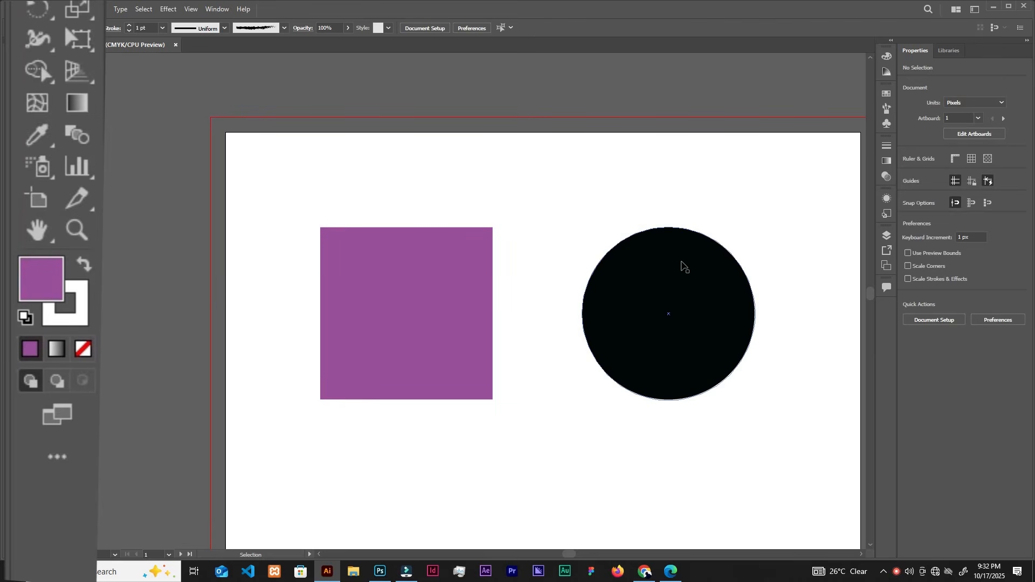
Move the purple square across the artboard's left edge to check its white stroke, and place it back at about X 155 px, Y 153 px.
click(682, 285)
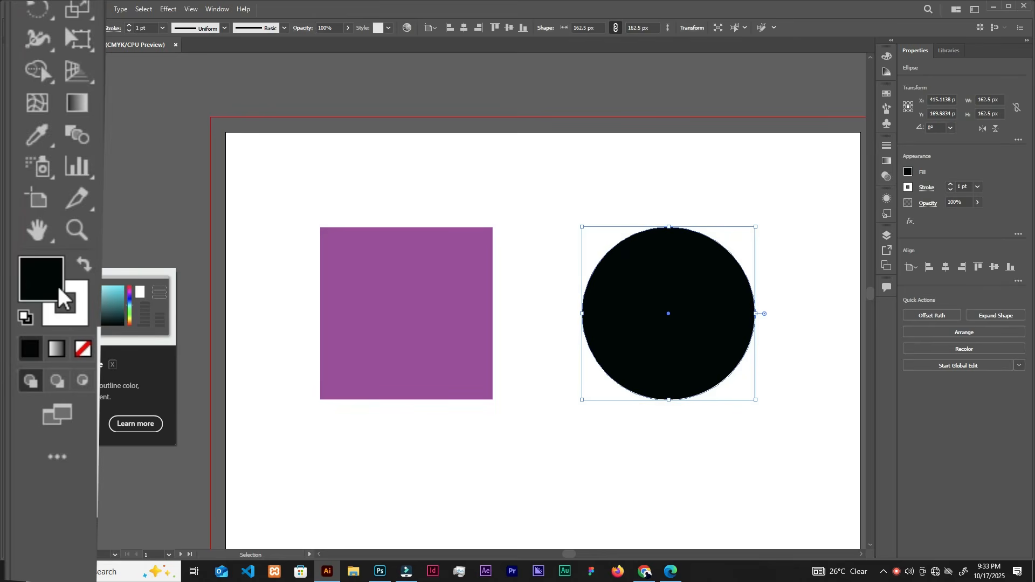
click(430, 335)
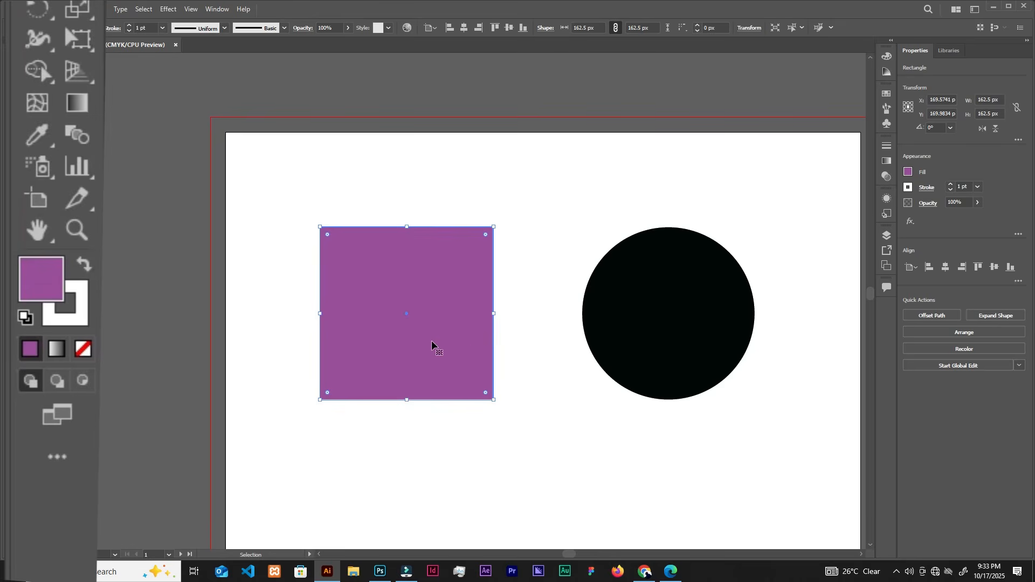
drag(450, 345, 232, 345)
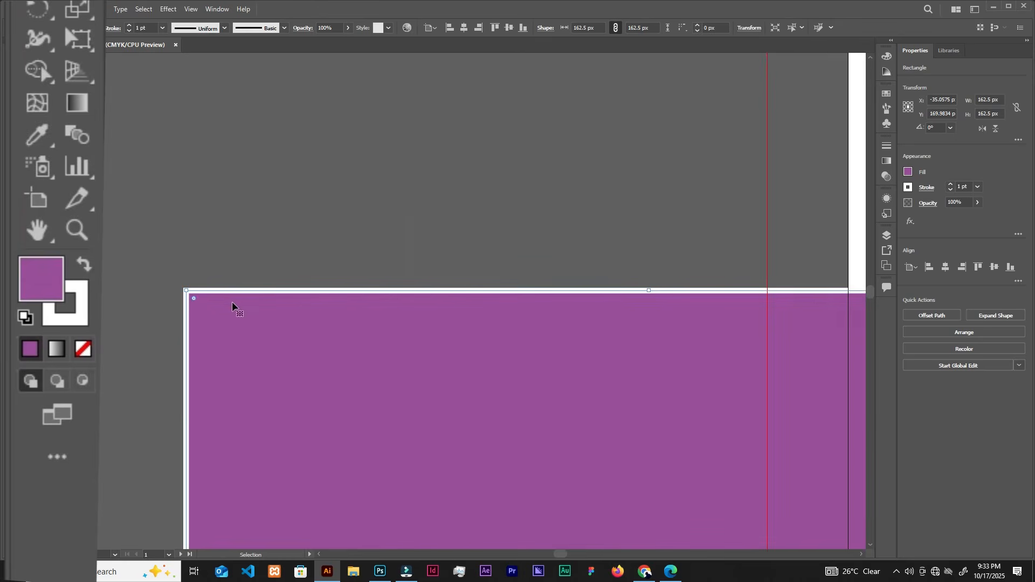
scroll(366, 279, down, 3)
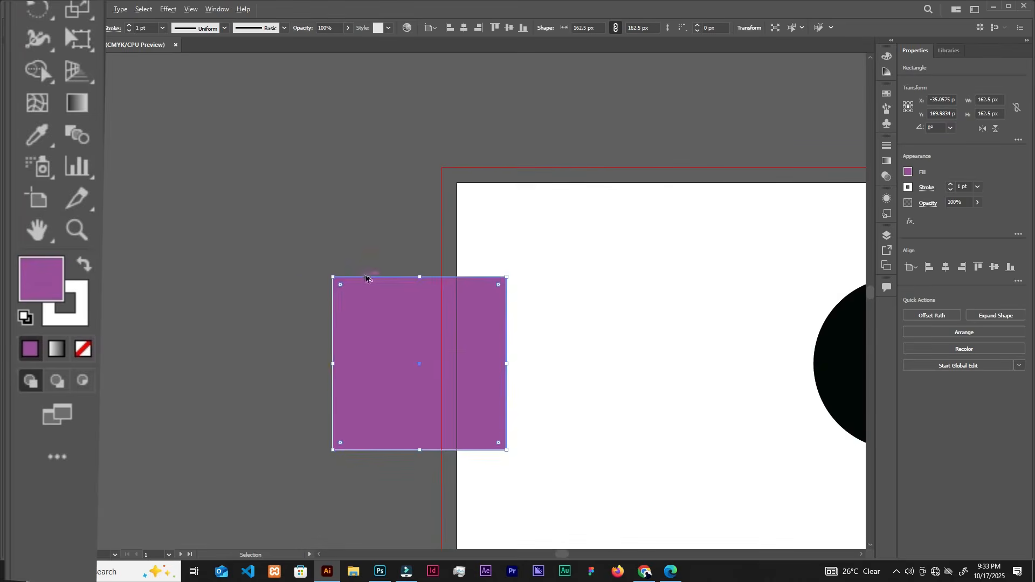
drag(470, 318, 685, 305)
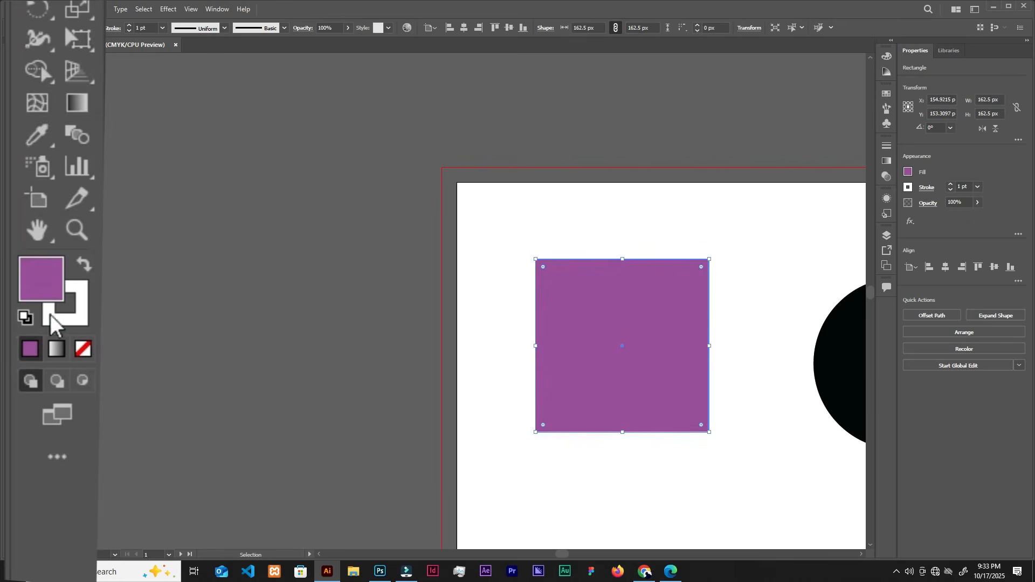
Set the purple square's stroke colour to black, 000000.
double_click(72, 315)
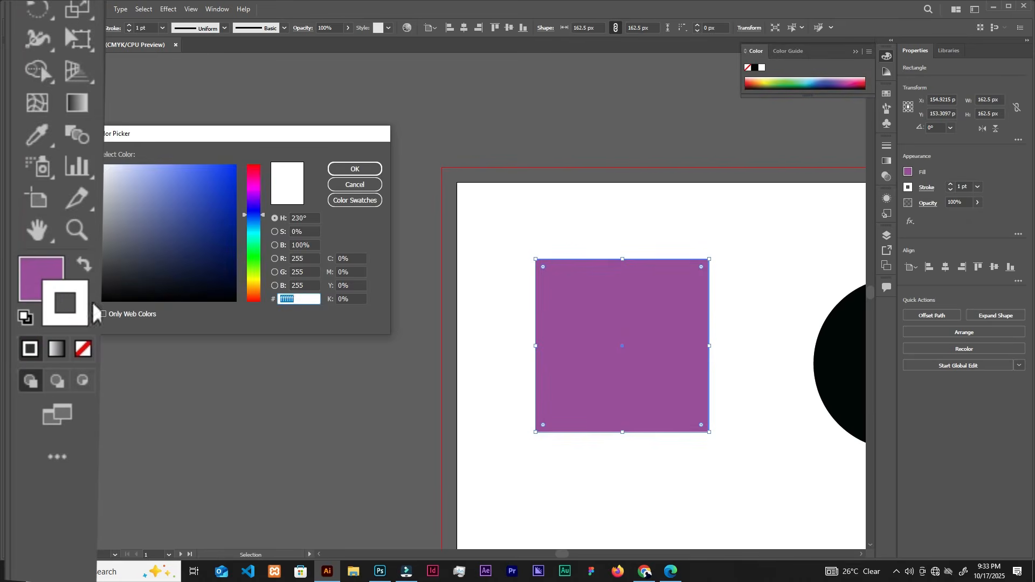
drag(145, 246, 144, 228)
drag(118, 298, 103, 302)
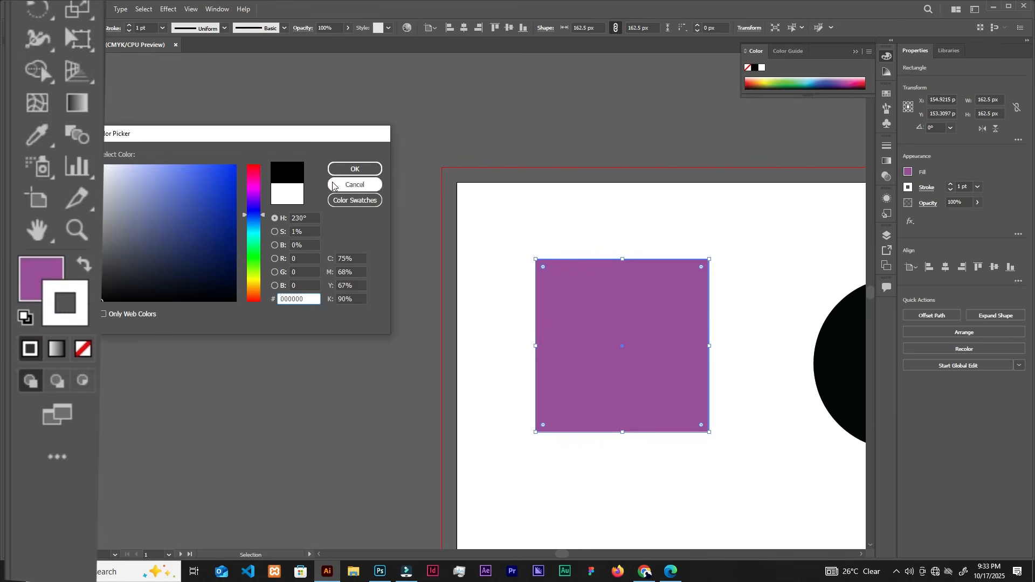
click(355, 168)
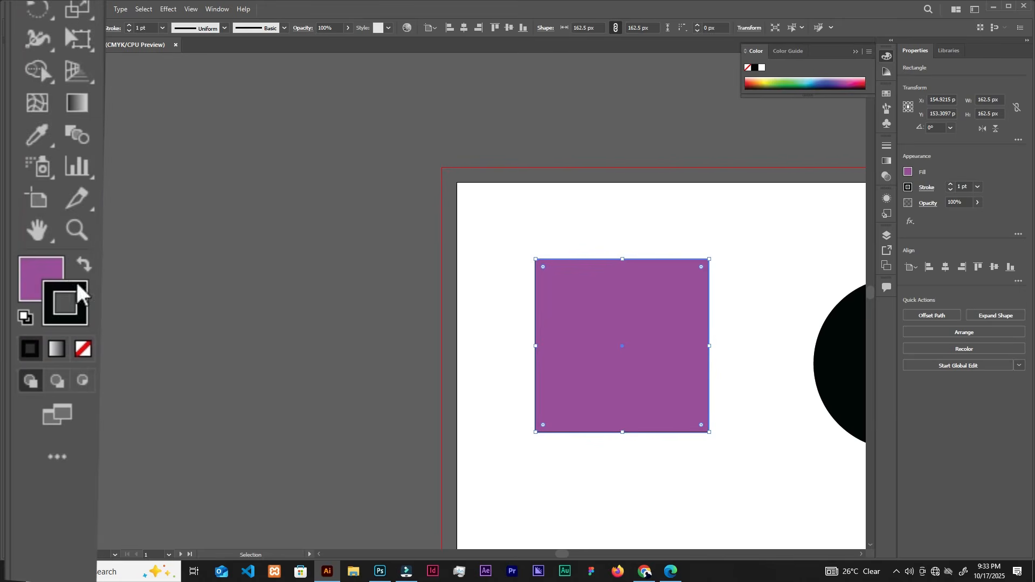
click(504, 250)
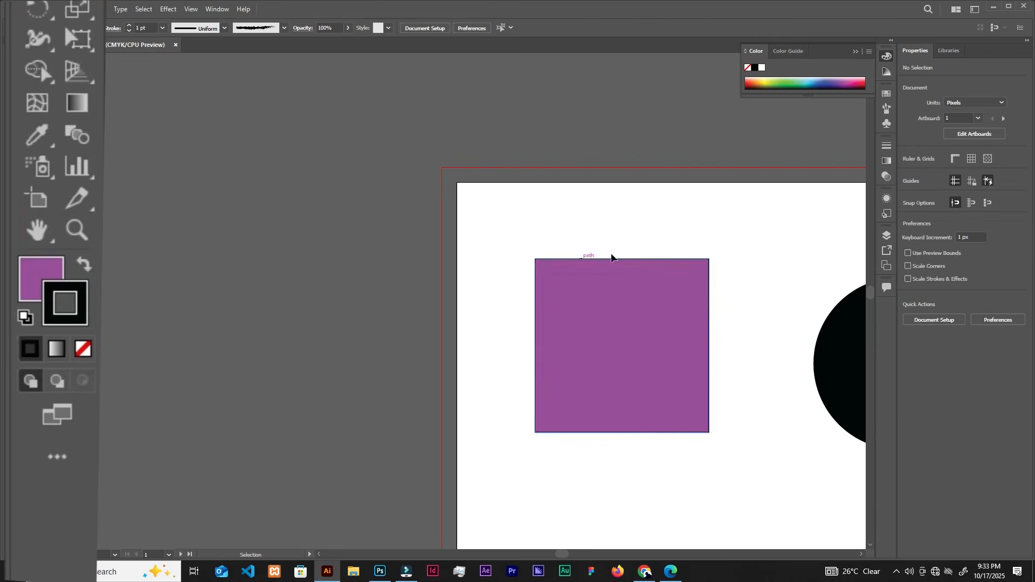
Examine the purple square's black outline and the two fill-and-stroke illustrations in the artboard's lower part.
drag(760, 332, 534, 296)
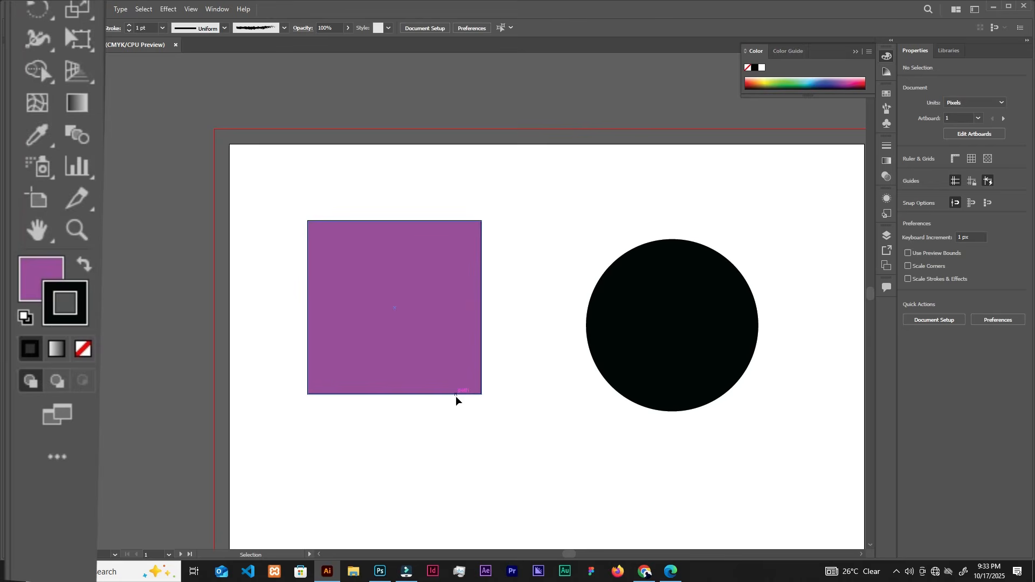
scroll(458, 397, down, 1)
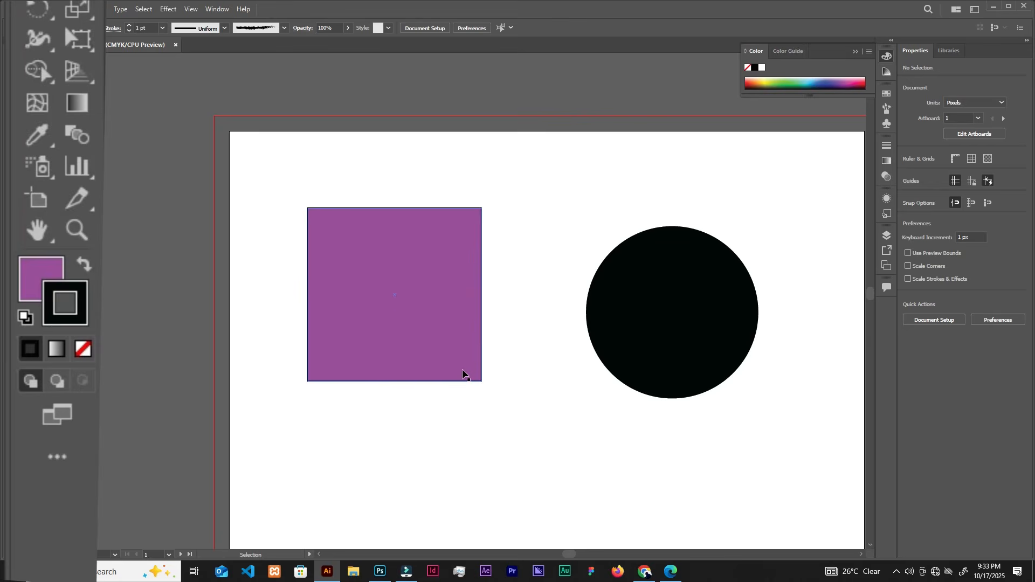
scroll(529, 429, down, 15)
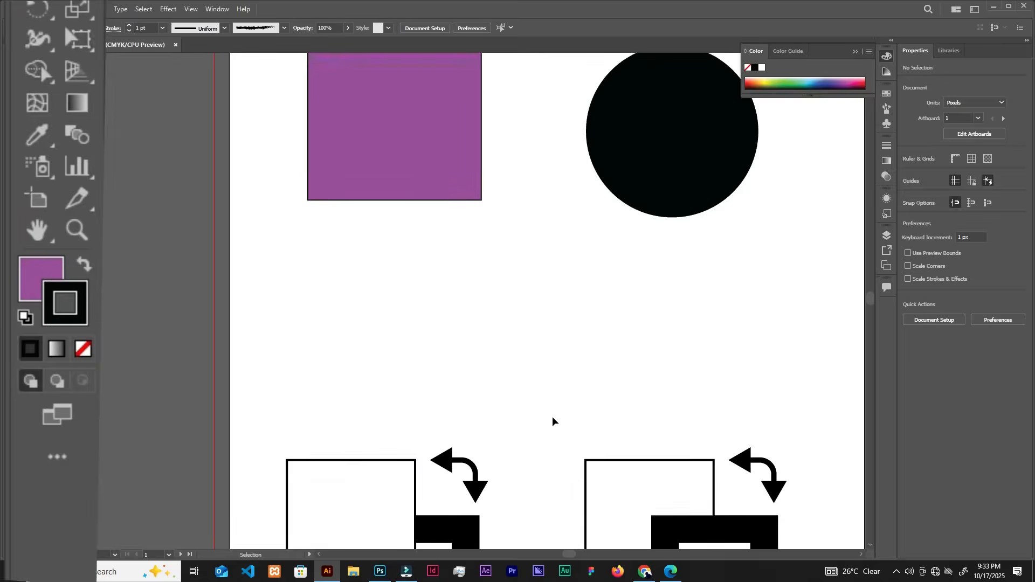
drag(552, 416, 564, 301)
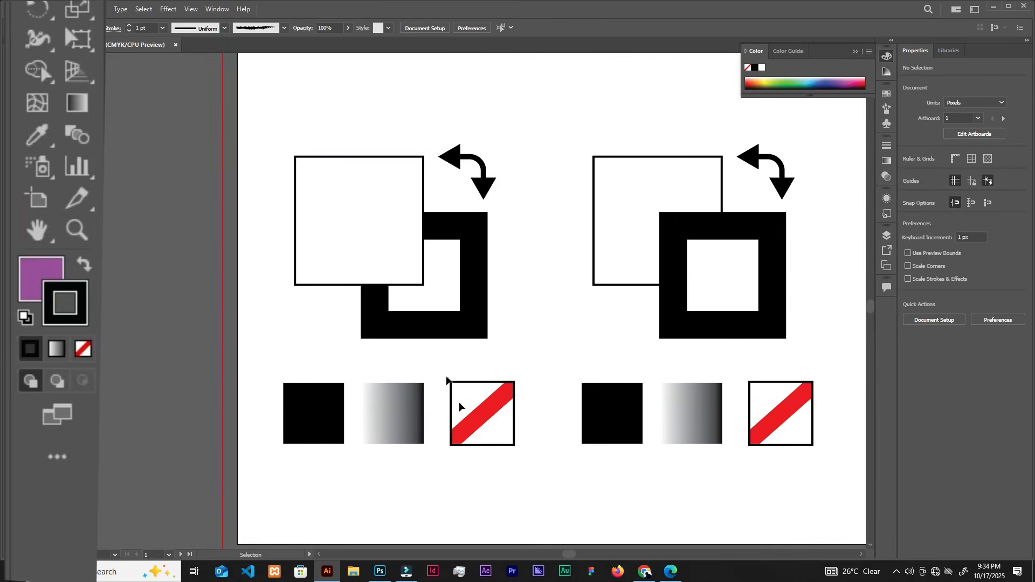
scroll(372, 110, up, 10)
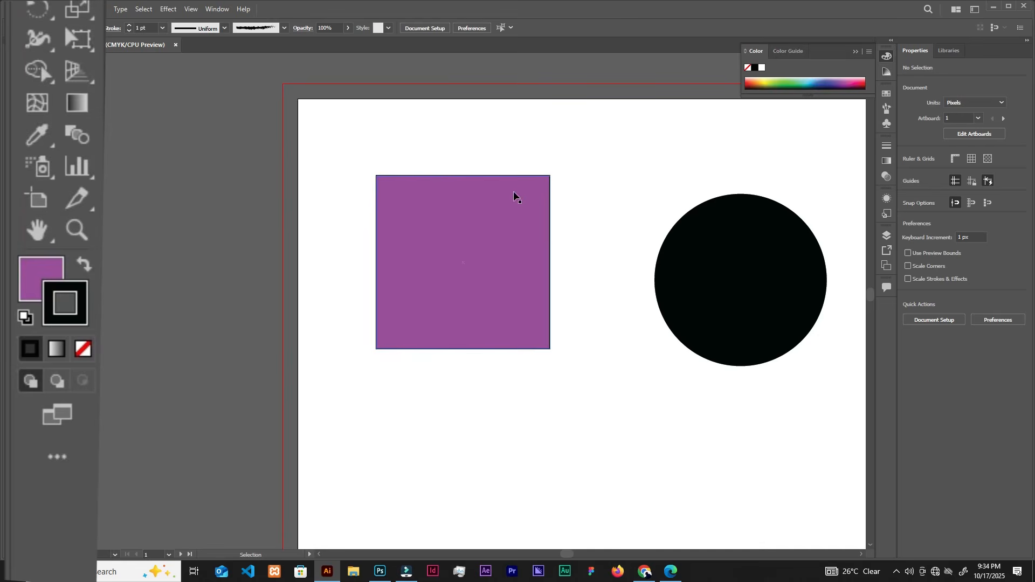
scroll(531, 211, up, 1)
scroll(532, 211, up, 1)
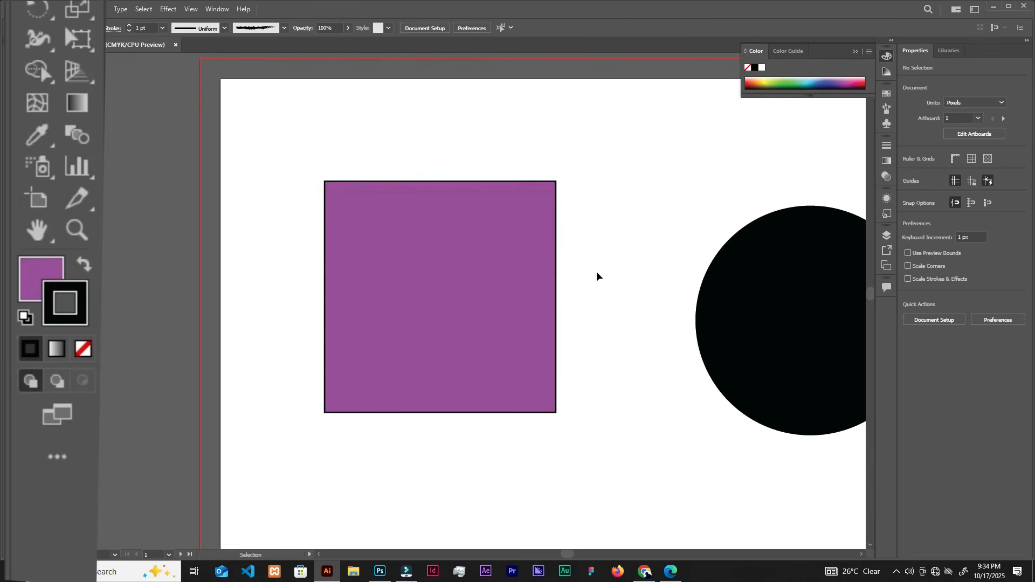
Select the purple square and make its fill and its stroke the active colour in turn.
click(492, 271)
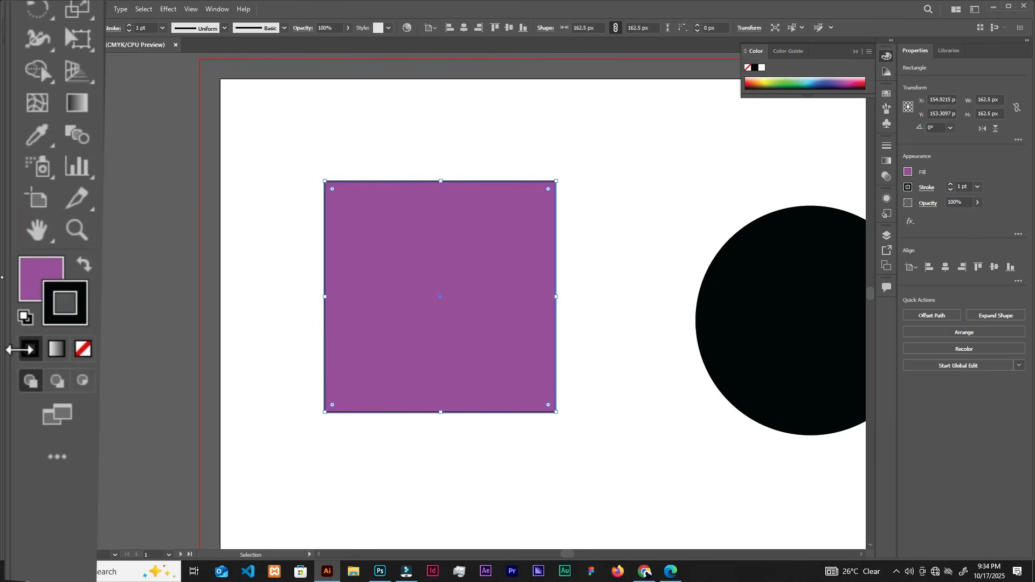
click(38, 262)
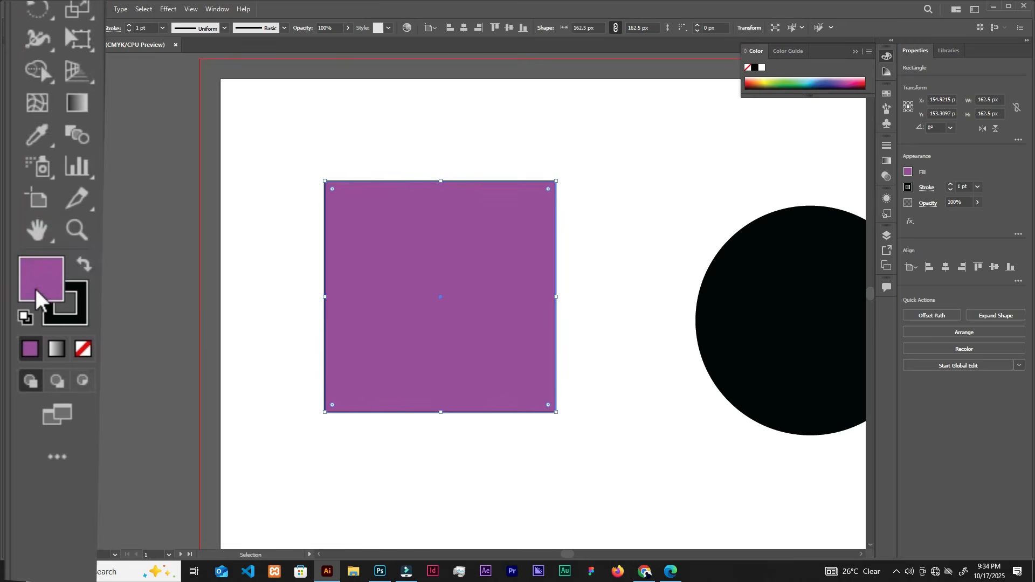
click(81, 315)
scroll(302, 335, down, 2)
drag(553, 438, 441, 89)
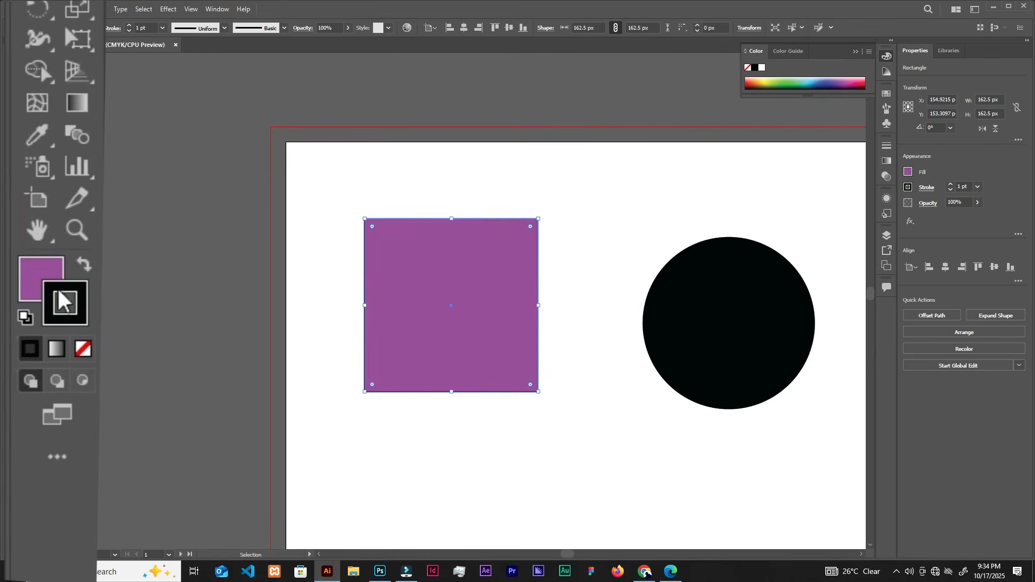
Set the purple square's fill to None with its black stroke kept, and undo that change.
click(40, 282)
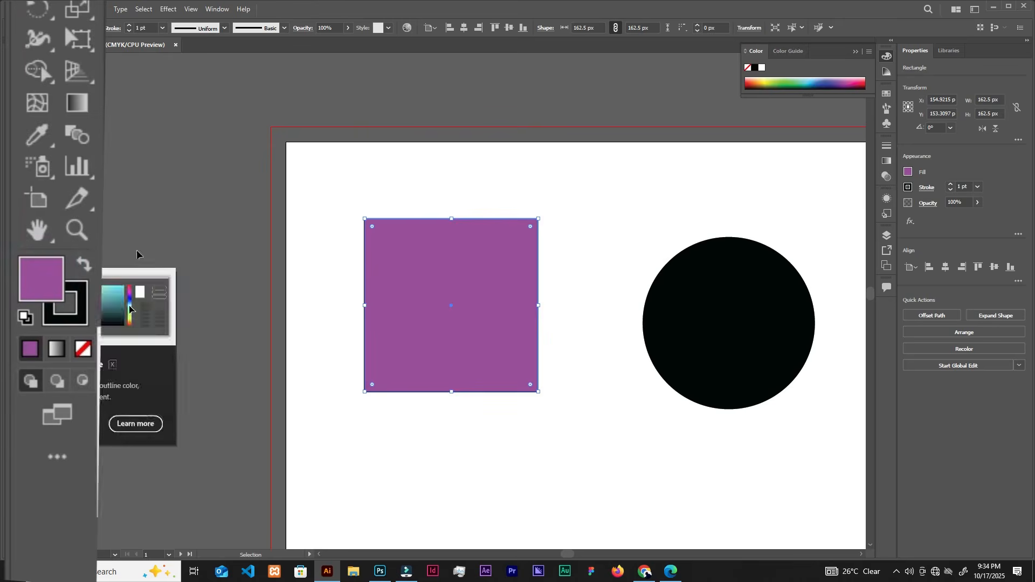
click(82, 358)
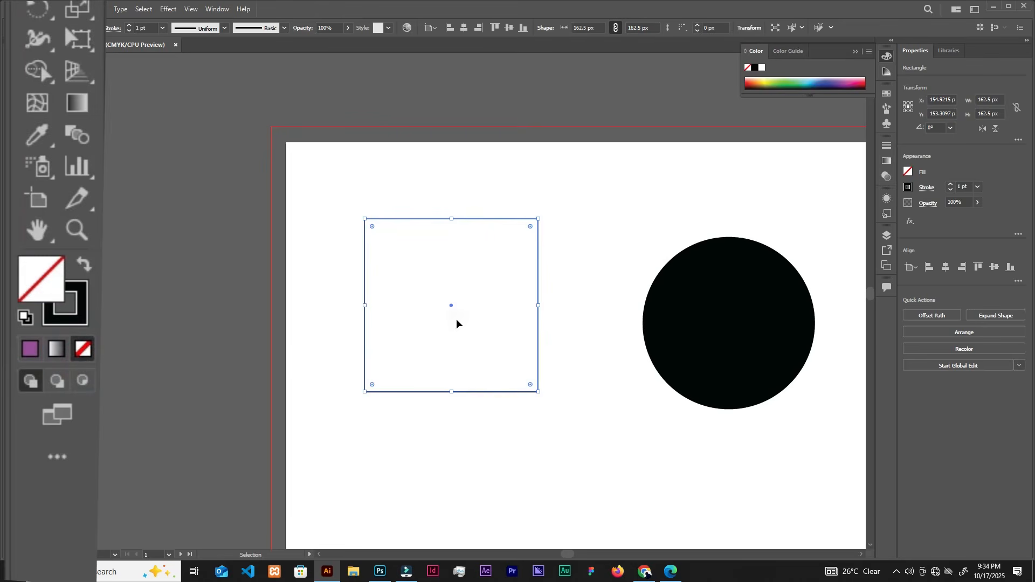
click(403, 252)
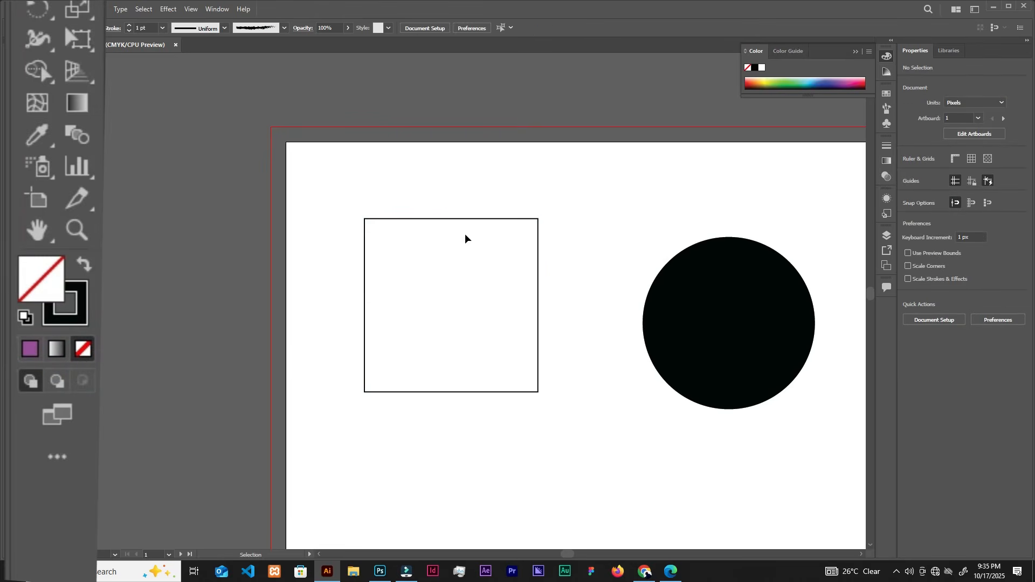
key(ctrl+z)
key(ctrl+z)
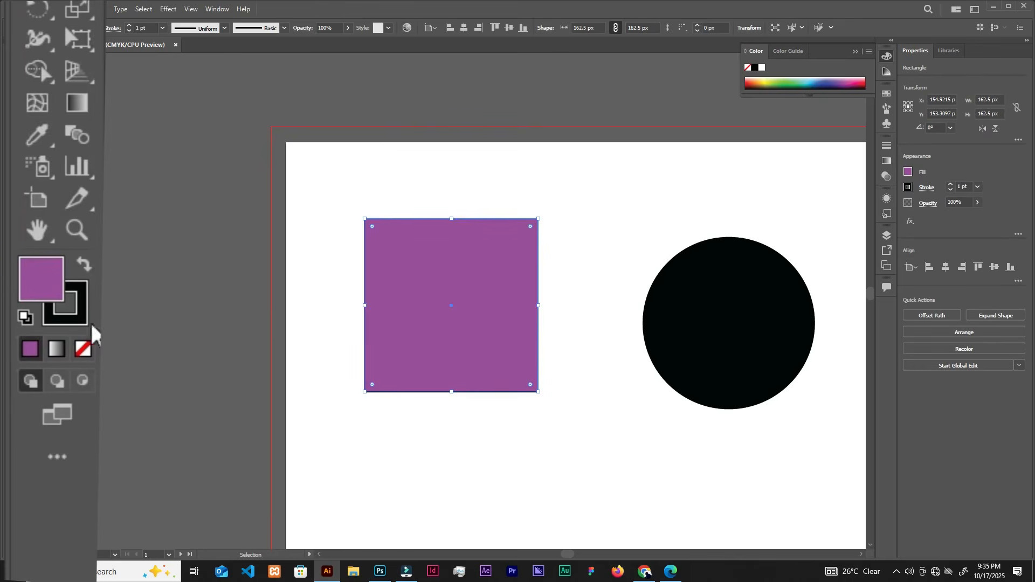
Remove the purple square's black outline by setting its stroke to None.
click(570, 202)
scroll(546, 211, up, 2)
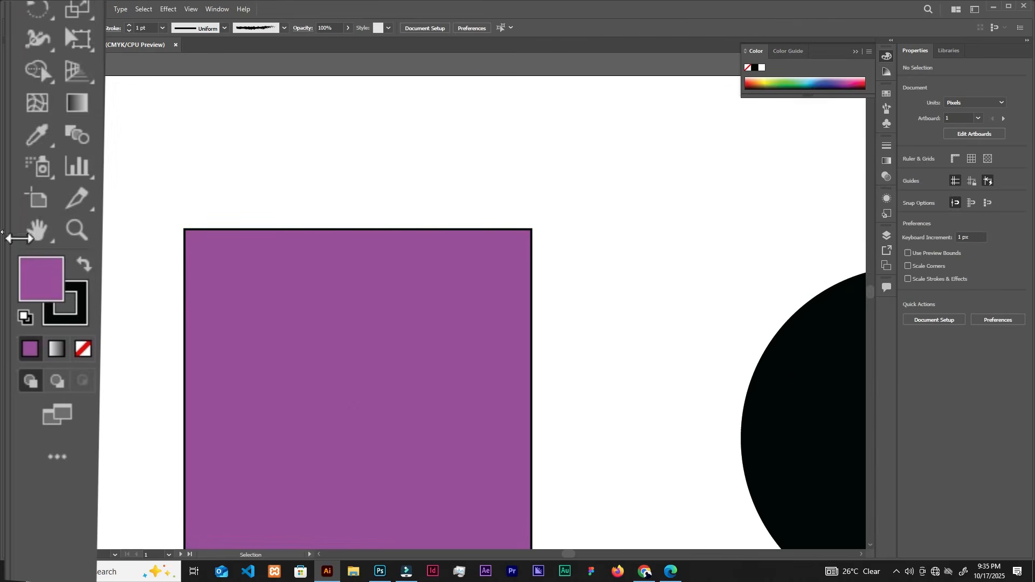
click(77, 319)
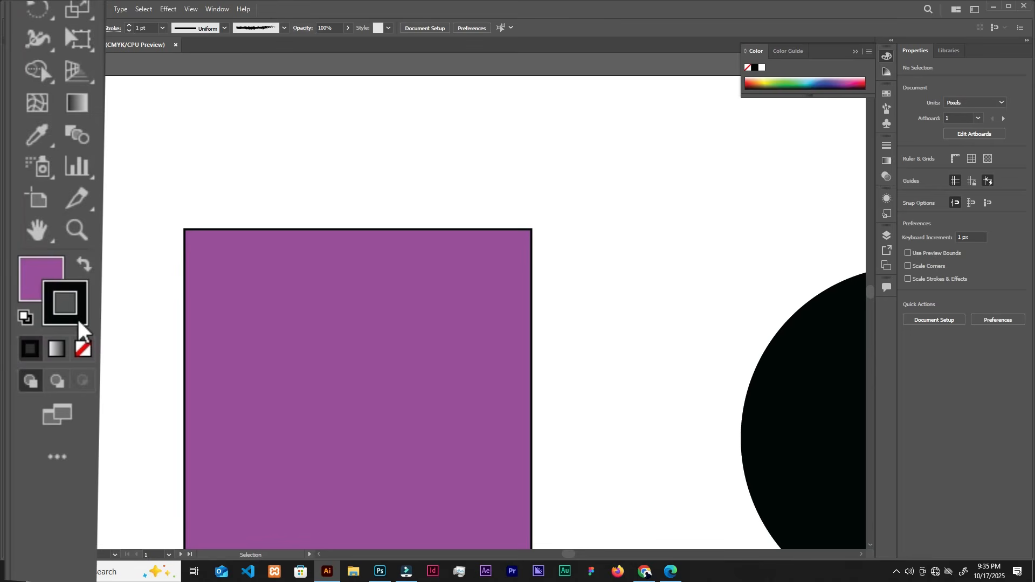
click(86, 352)
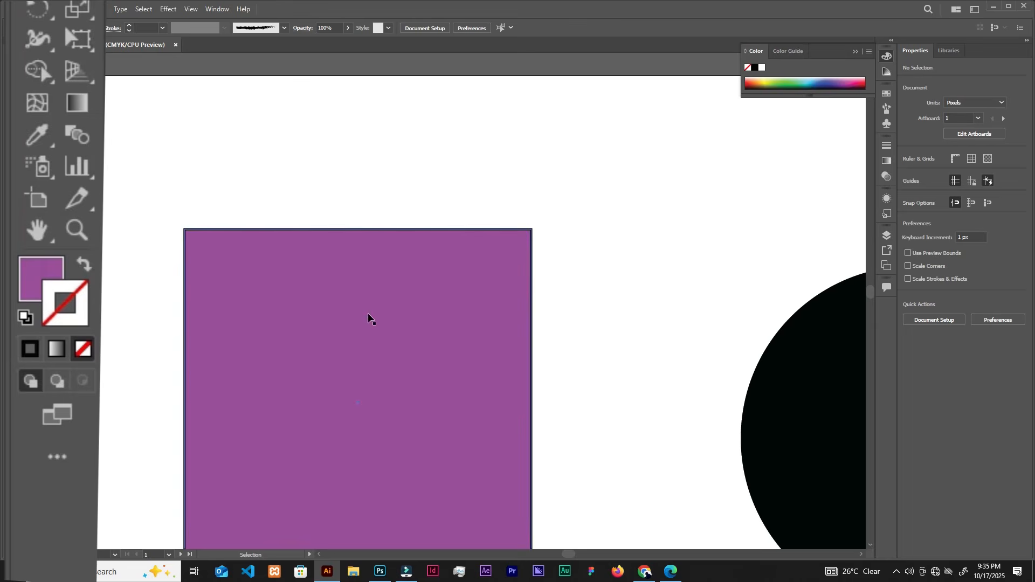
click(427, 297)
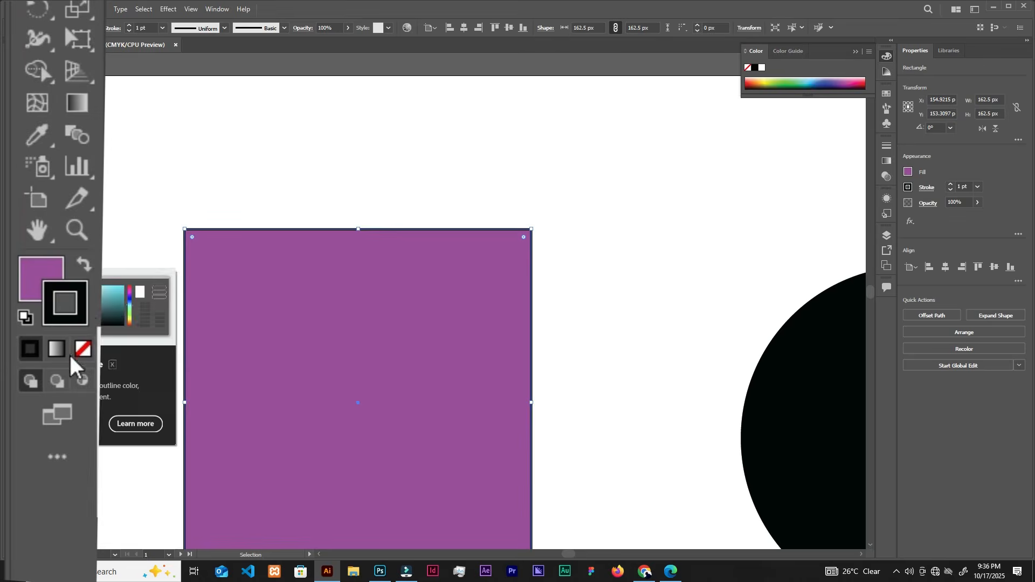
click(82, 349)
click(257, 204)
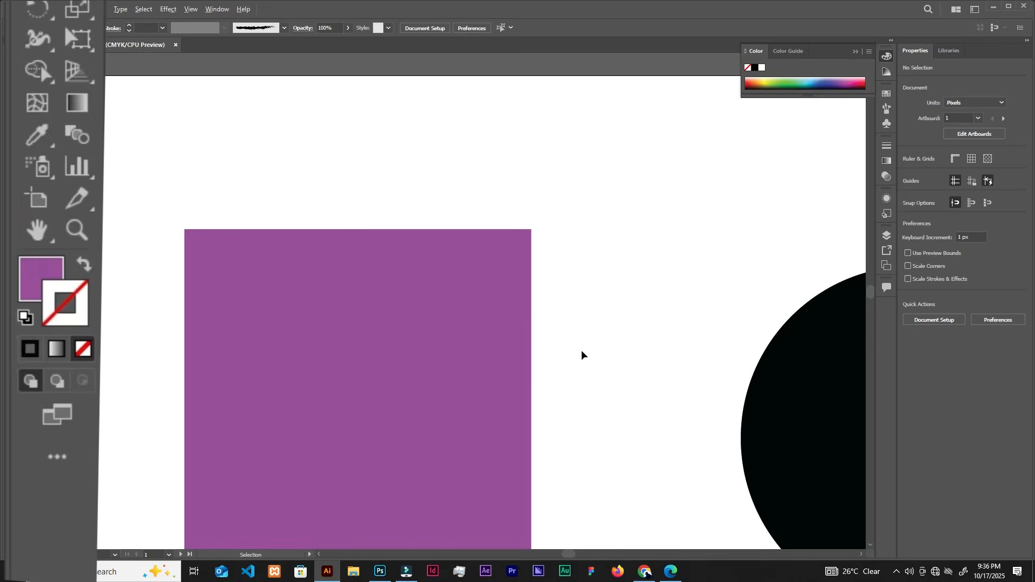
scroll(582, 354, down, 2)
drag(617, 326, 388, 245)
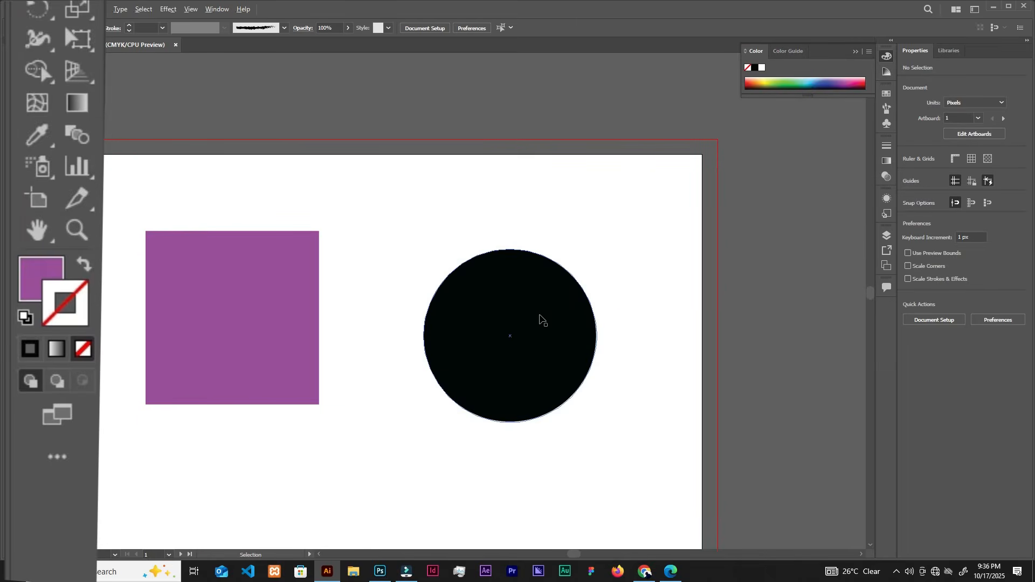
Select the black circle and set its stroke to an orange swatch with its black fill kept.
click(564, 298)
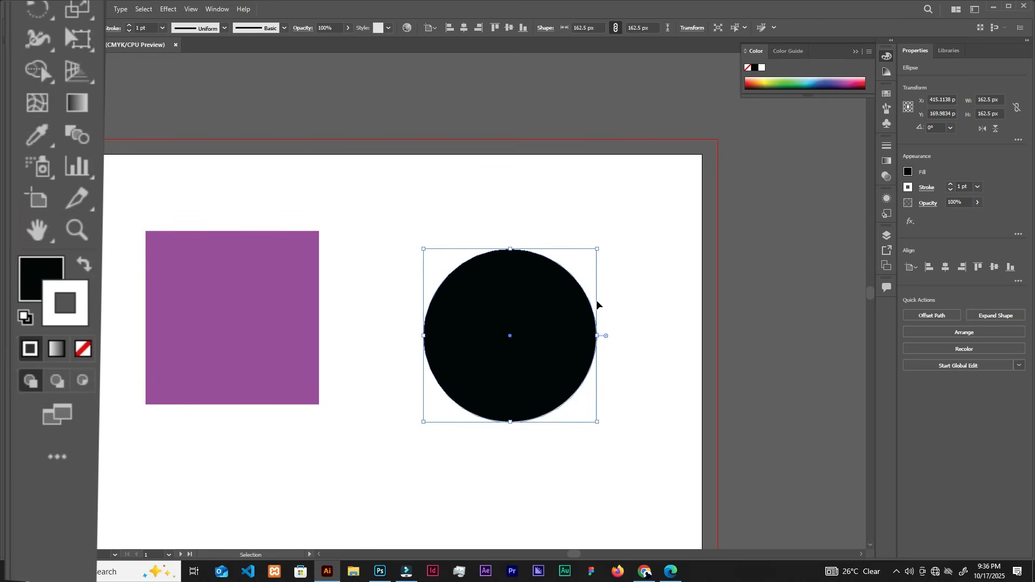
click(610, 304)
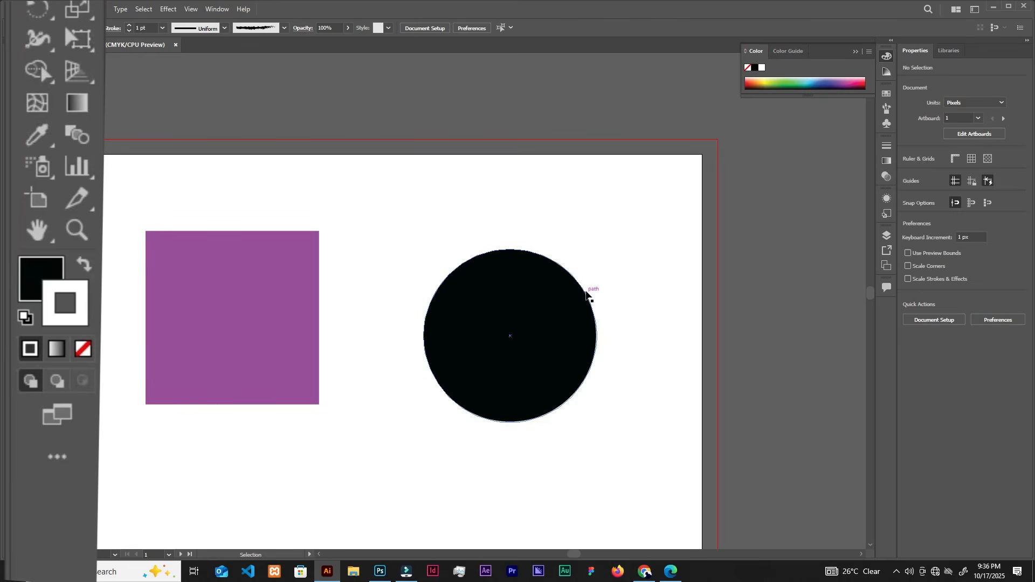
click(548, 323)
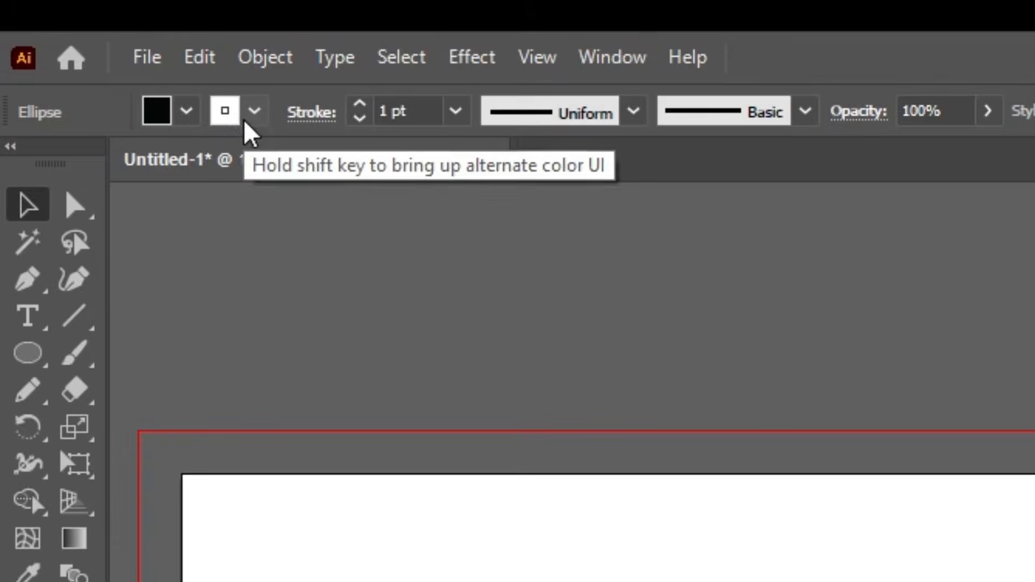
click(182, 123)
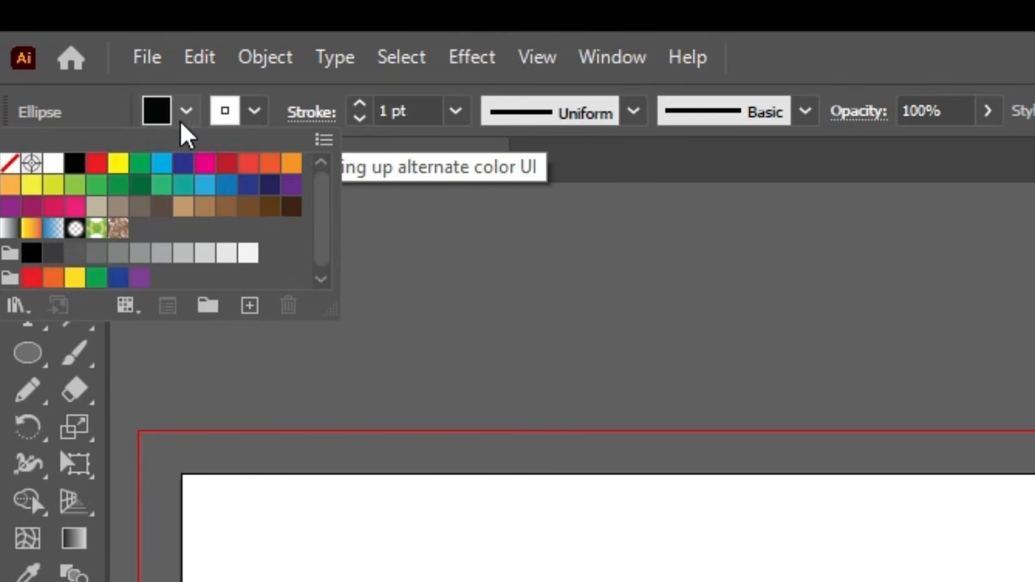
click(260, 113)
click(259, 112)
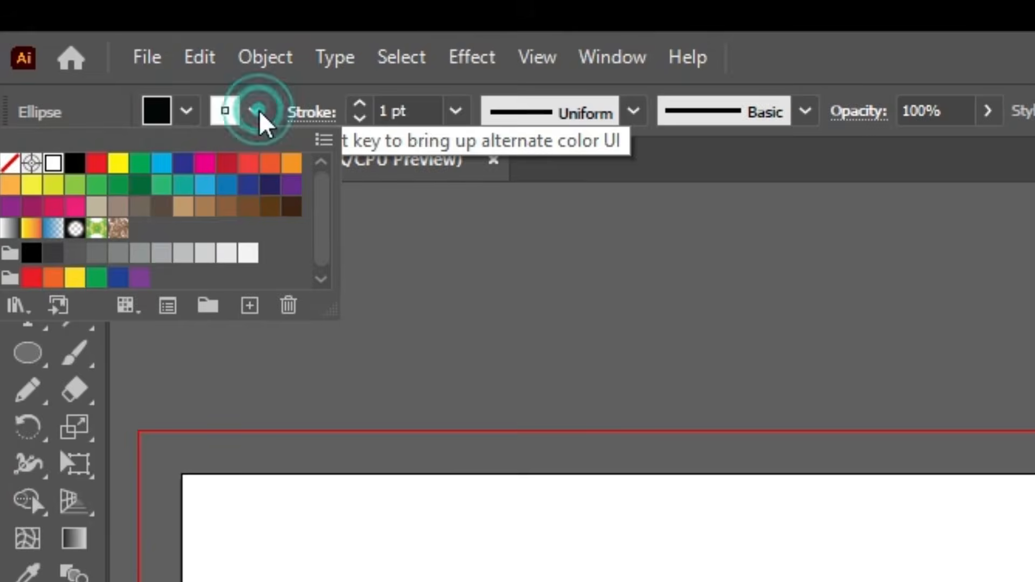
click(271, 163)
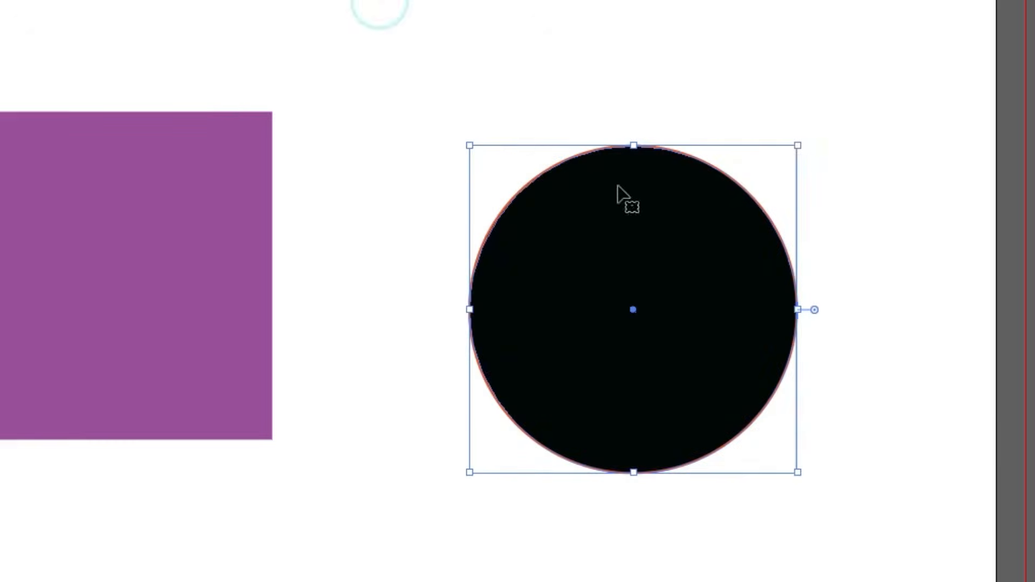
click(758, 92)
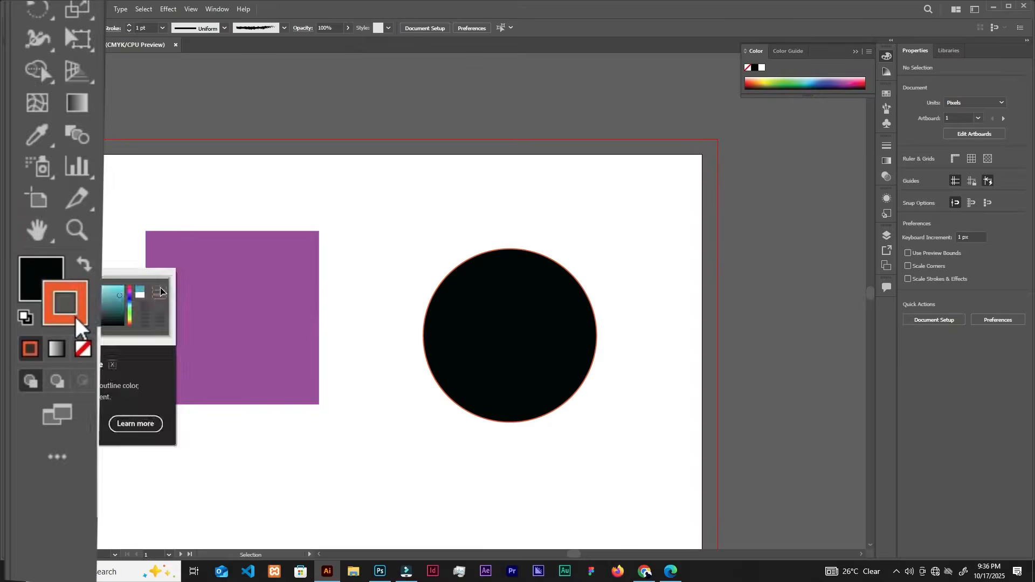
Open and cancel the stroke's Color Picker, and move the black circle up about 22 px.
double_click(74, 315)
click(356, 185)
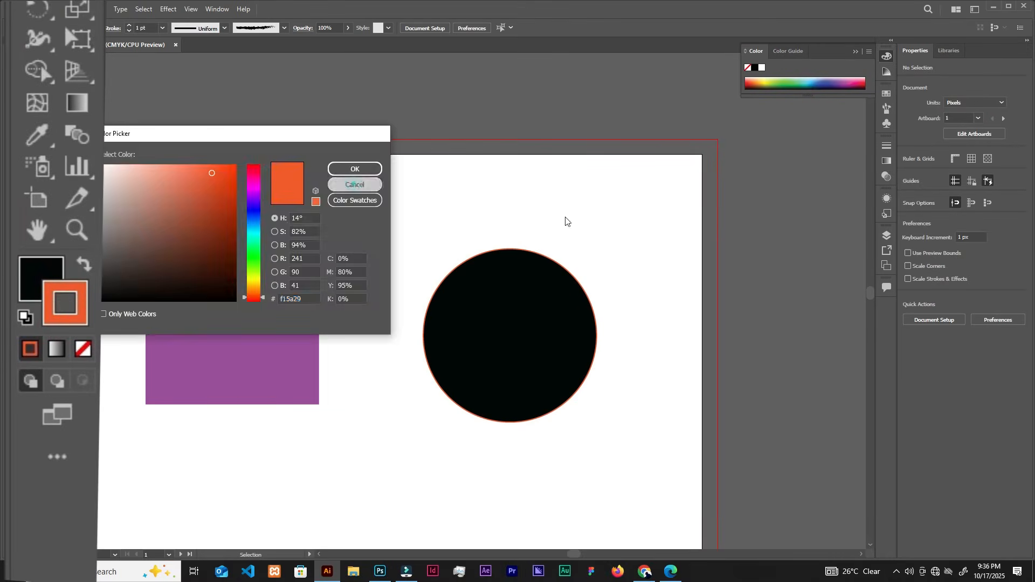
click(549, 318)
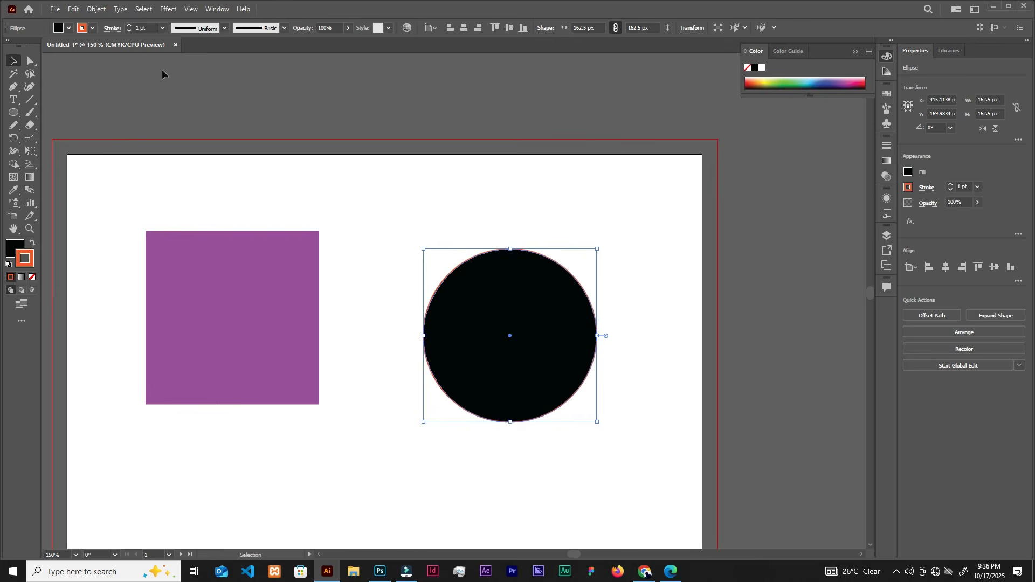
click(513, 212)
drag(513, 312, 511, 287)
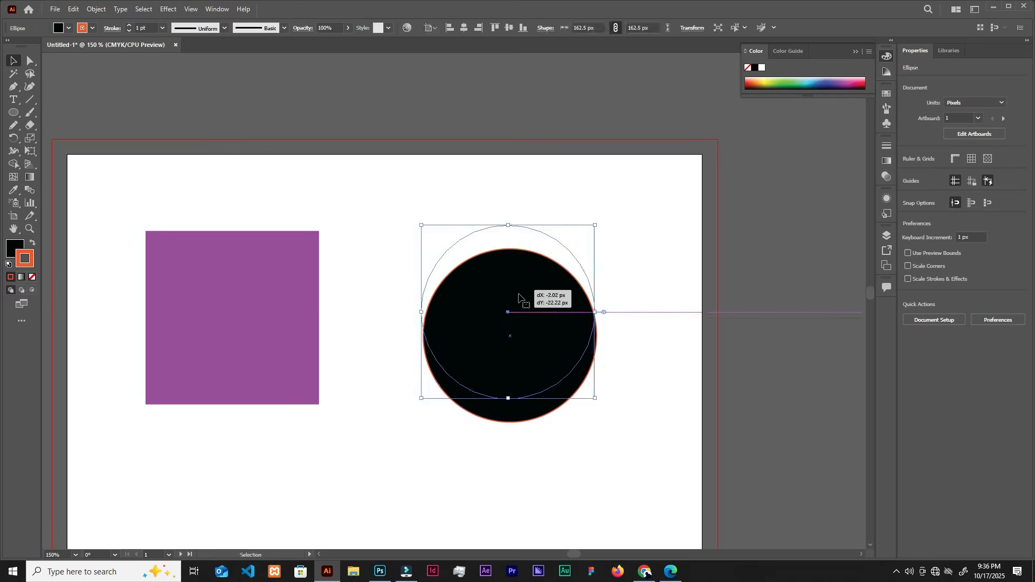
Examine the two swap-arrow illustrations in the artboard's lower part and the orange outline around the black circle.
scroll(526, 302, down, 2)
scroll(527, 306, down, 6)
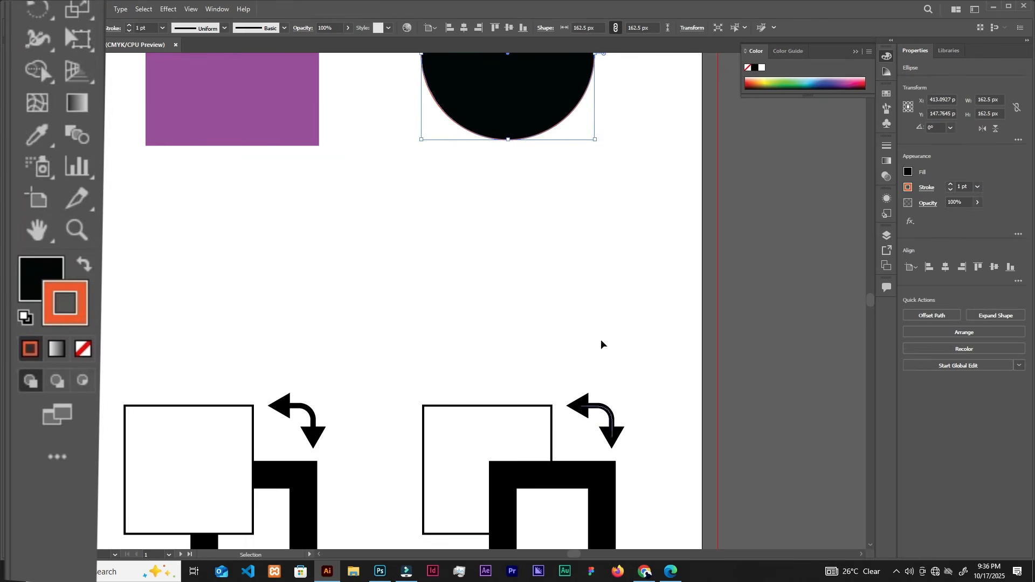
scroll(539, 227, up, 3)
scroll(538, 223, up, 5)
scroll(485, 218, up, 2)
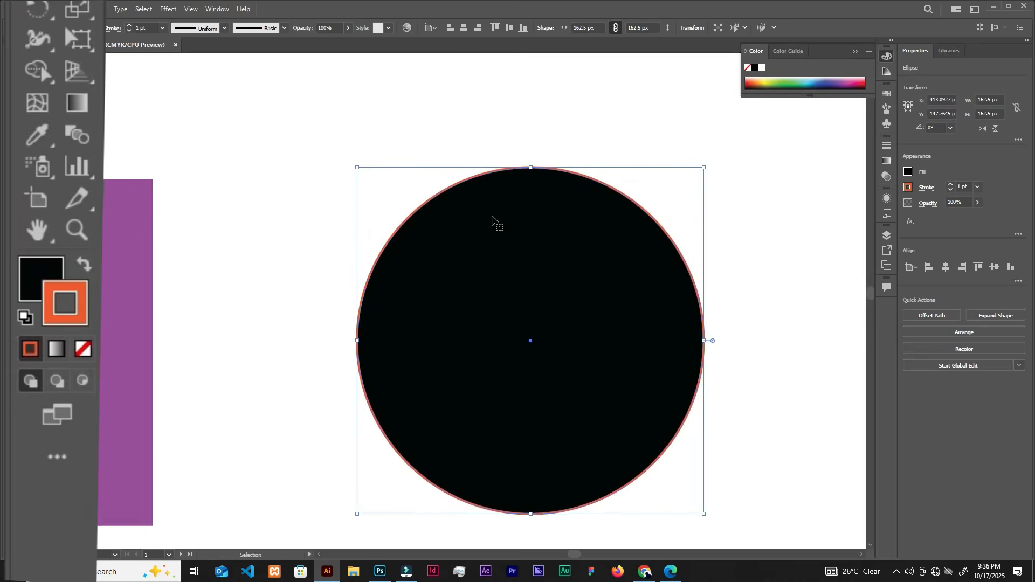
scroll(492, 216, down, 1)
click(666, 178)
scroll(616, 216, up, 2)
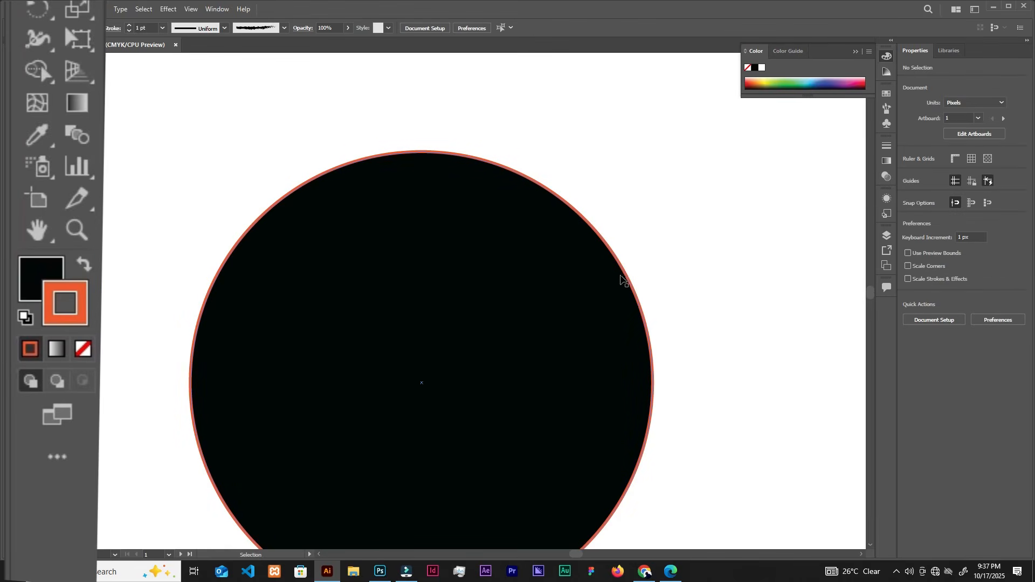
scroll(621, 280, down, 2)
scroll(620, 278, down, 1)
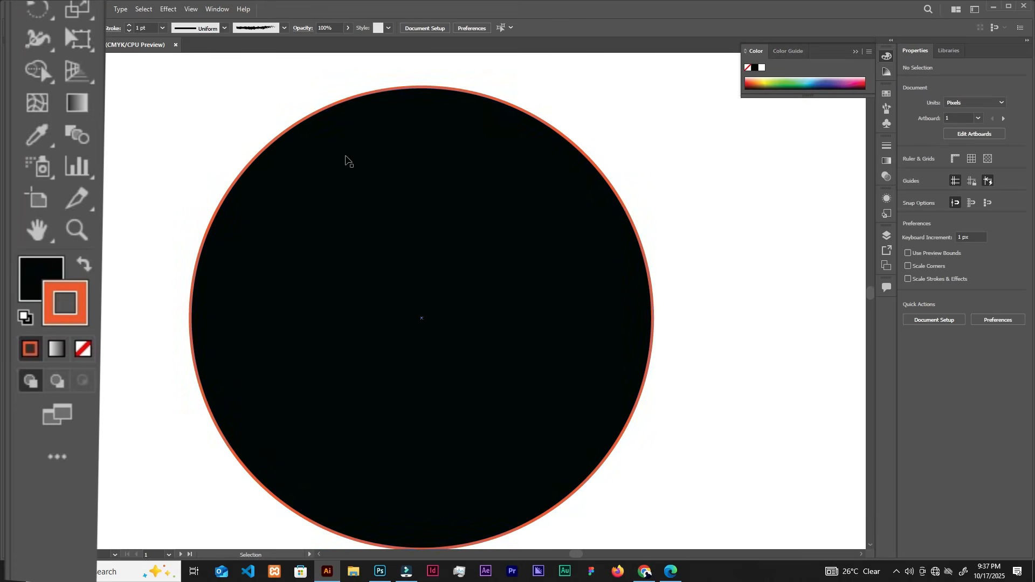
Swap the black circle's fill and stroke colours back and forth, ending with black fill and orange stroke.
click(391, 187)
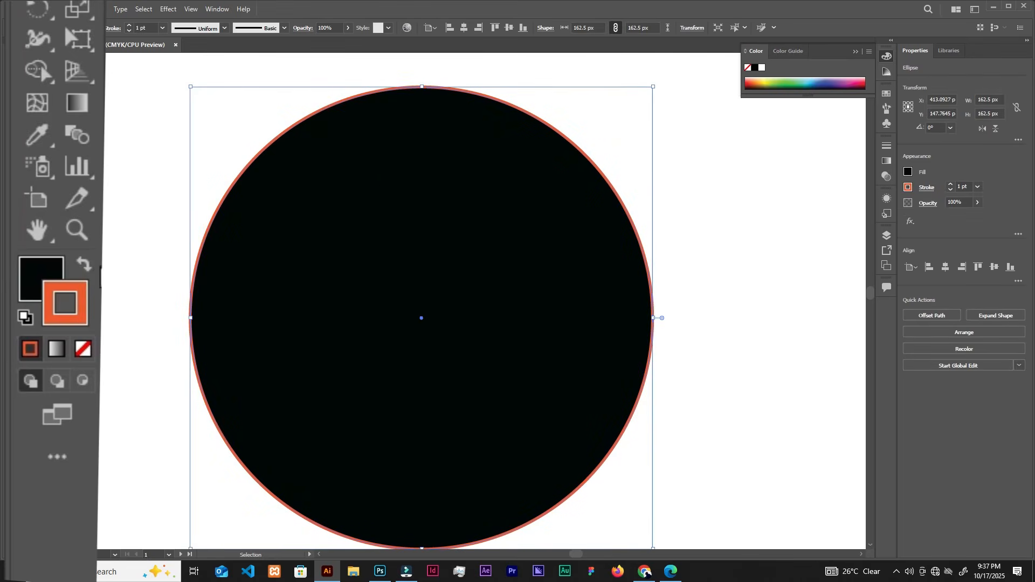
click(84, 265)
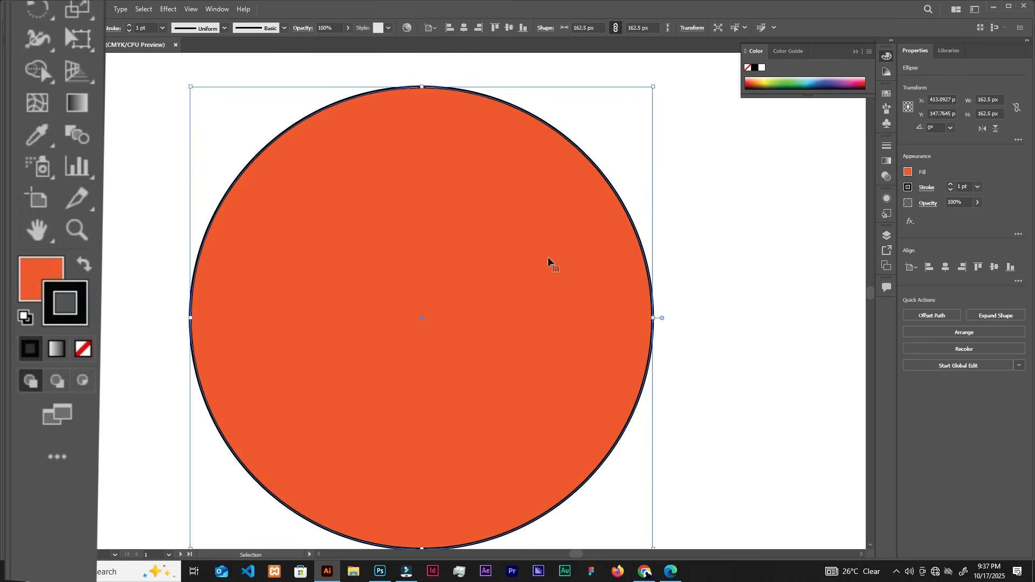
click(84, 270)
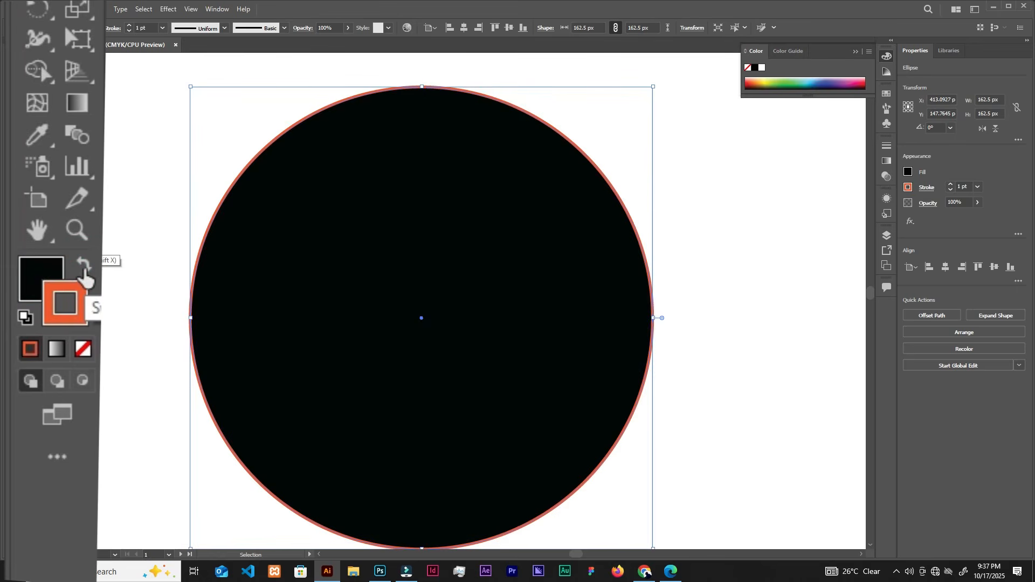
click(84, 270)
click(84, 269)
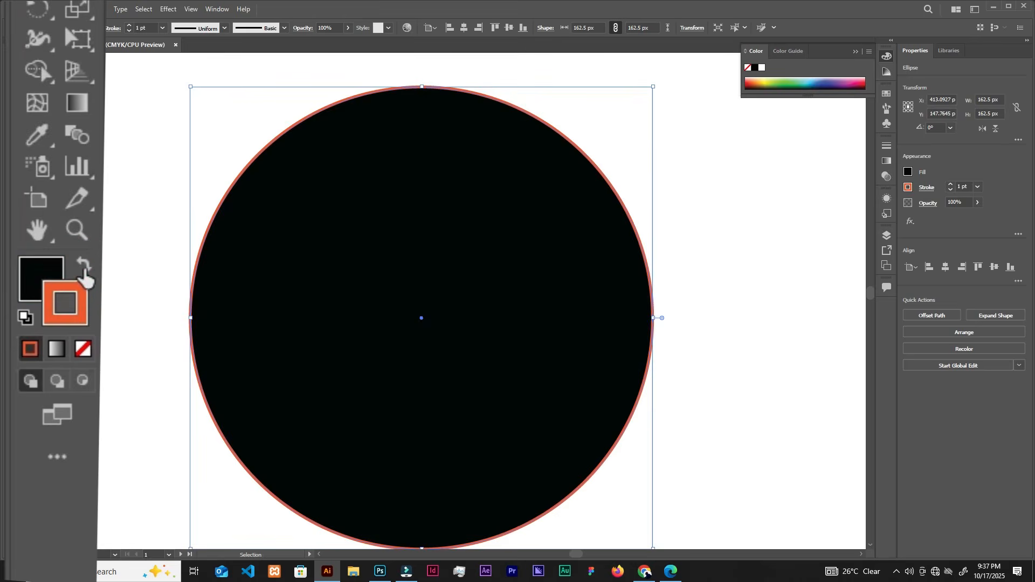
Remove the black circle's orange outline by setting its stroke to None, and deselect it.
scroll(282, 236, down, 1)
drag(345, 223, 487, 238)
click(857, 52)
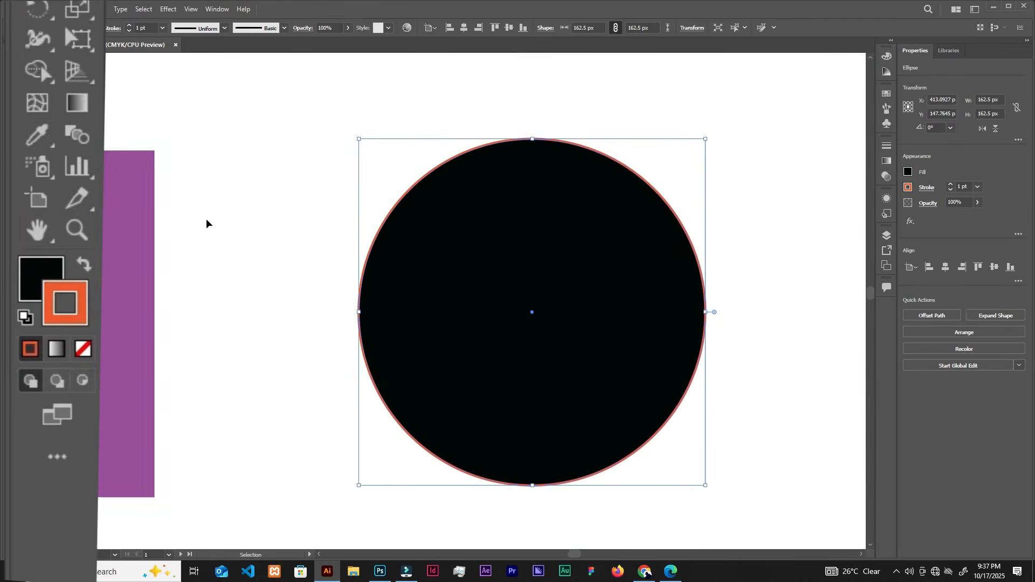
click(84, 351)
click(644, 101)
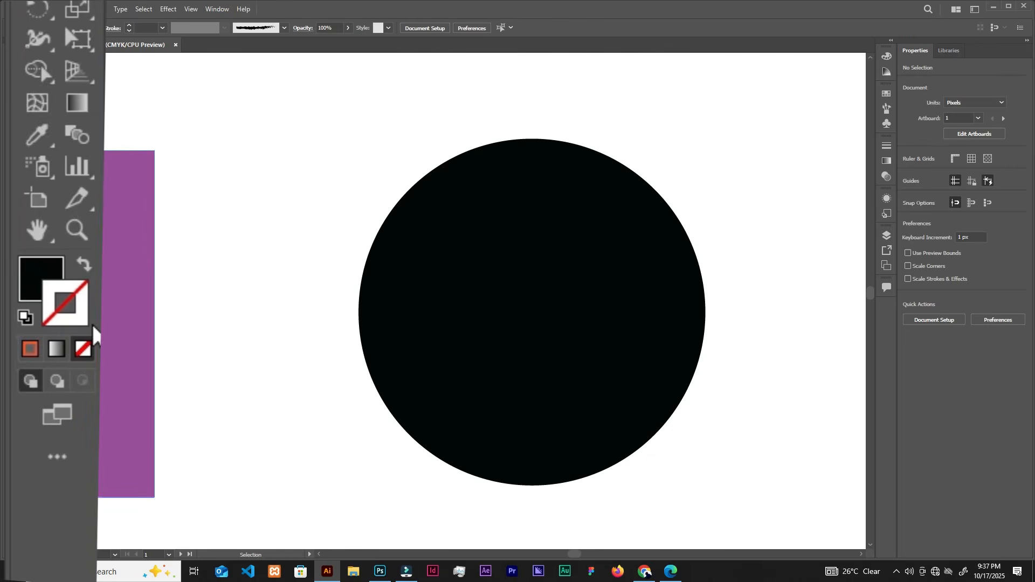
Swap the circle's black fill with its empty stroke so that only a black outline is left.
click(440, 262)
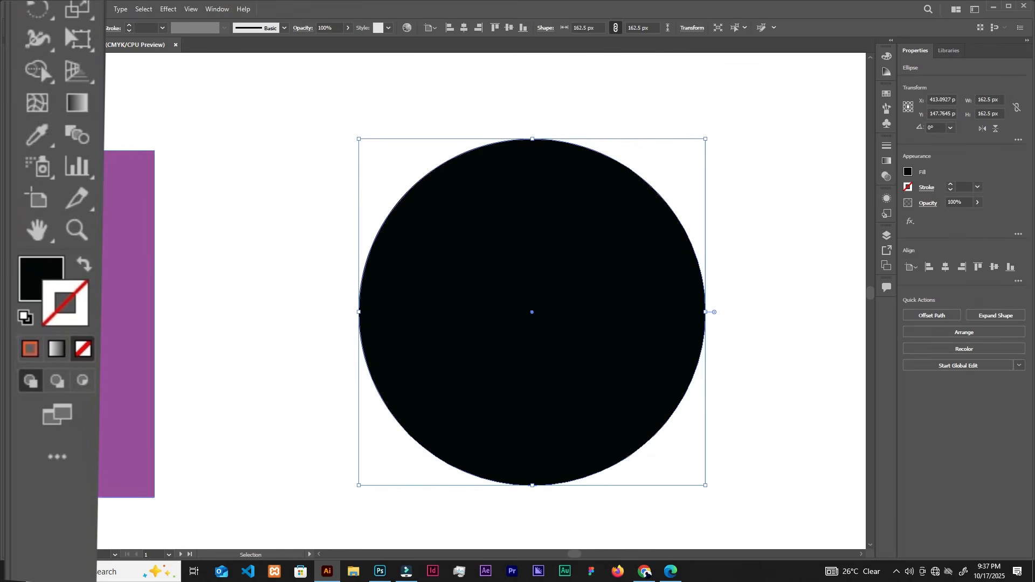
click(82, 265)
click(233, 173)
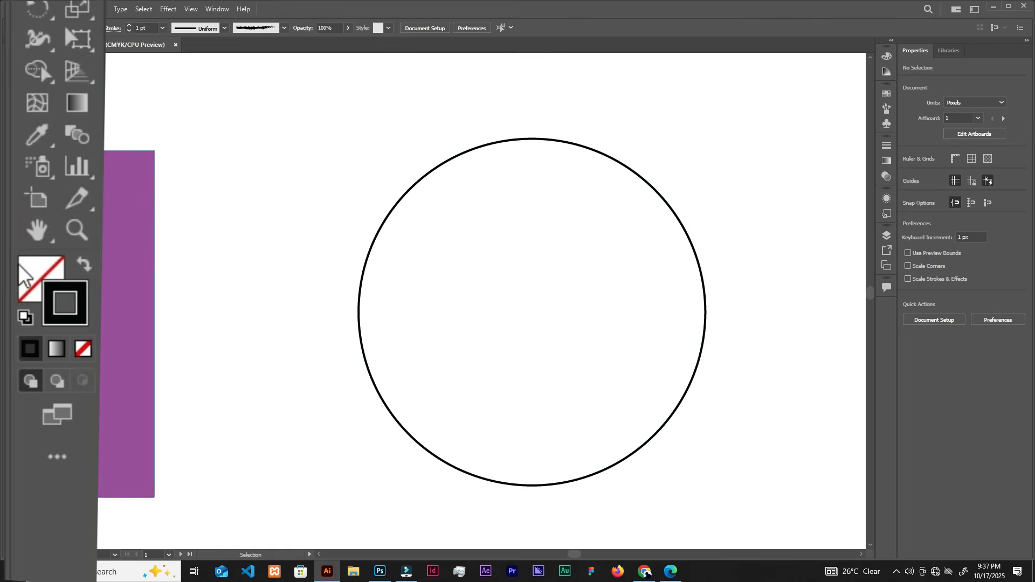
Make the fill the active colour, try to select the unfilled circle from its empty interior, and select it by its outline.
click(46, 282)
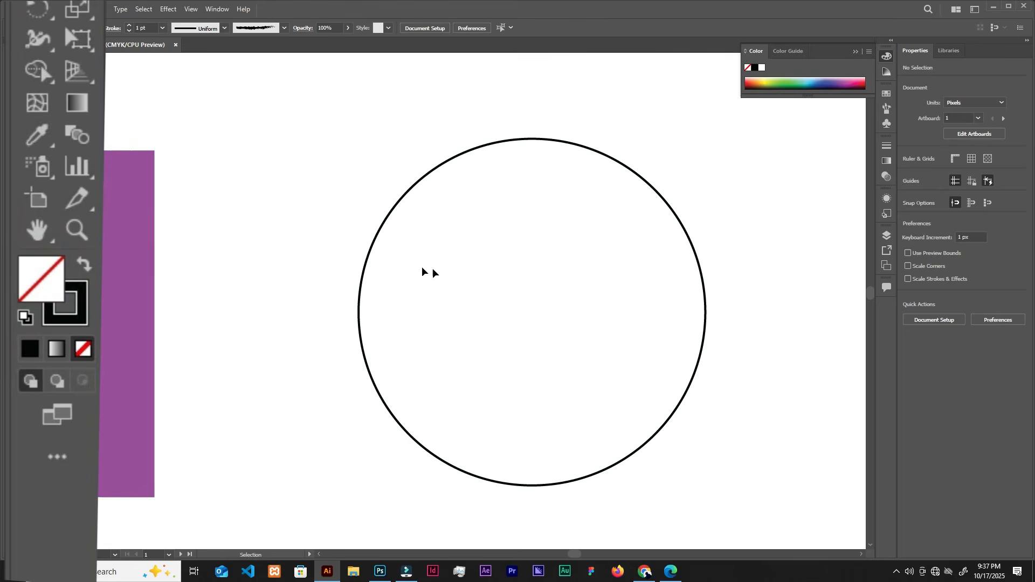
click(467, 183)
click(637, 284)
click(512, 327)
click(501, 204)
click(542, 144)
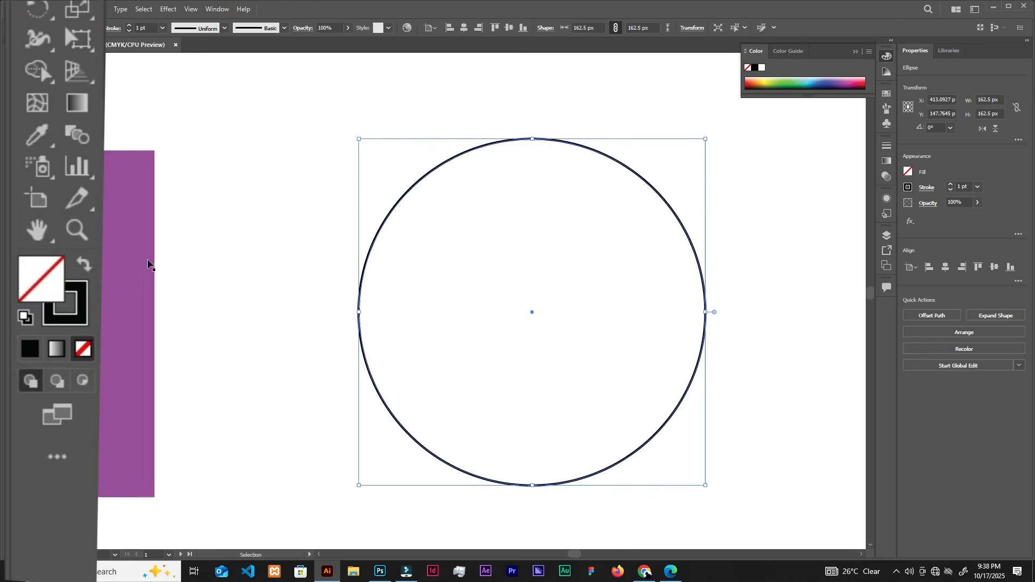
Move the purple square slightly up by its filled interior, to about X 158 px, Y 153 px.
drag(136, 260, 319, 267)
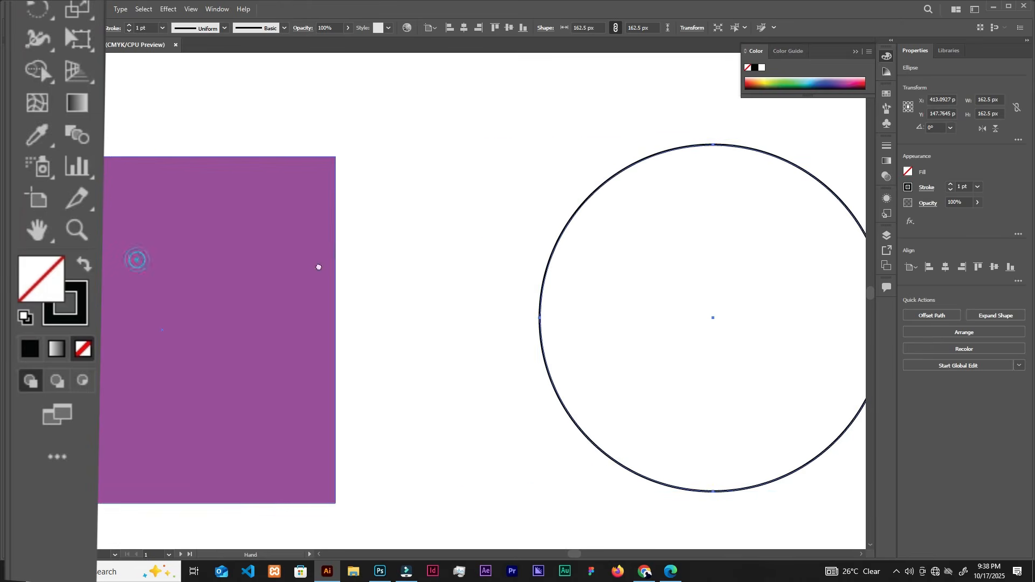
click(197, 296)
drag(218, 284, 224, 251)
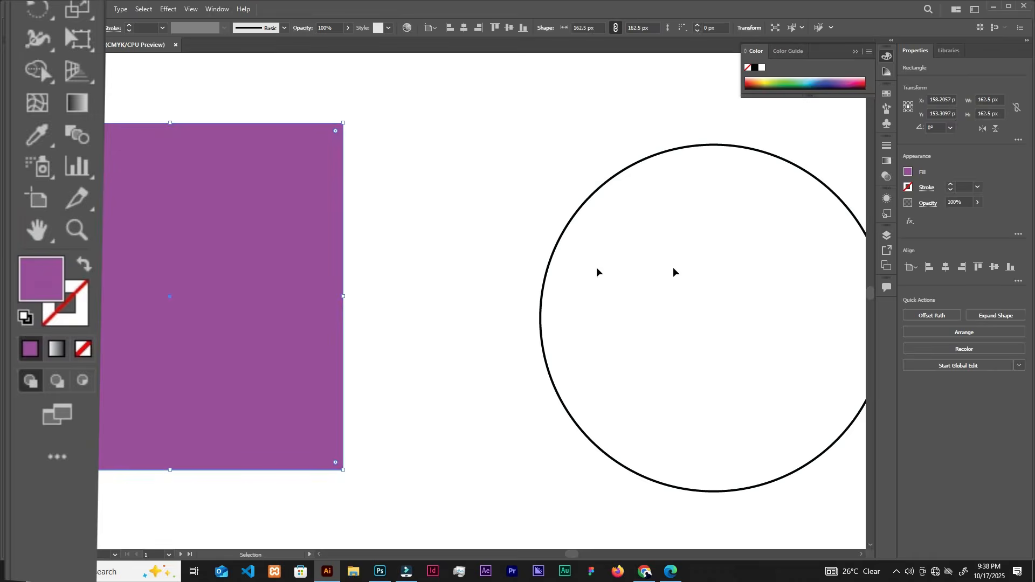
Try to move the unfilled circle from its empty interior, and move it by its outline to about X 371 px, Y 133 px.
drag(680, 238, 710, 283)
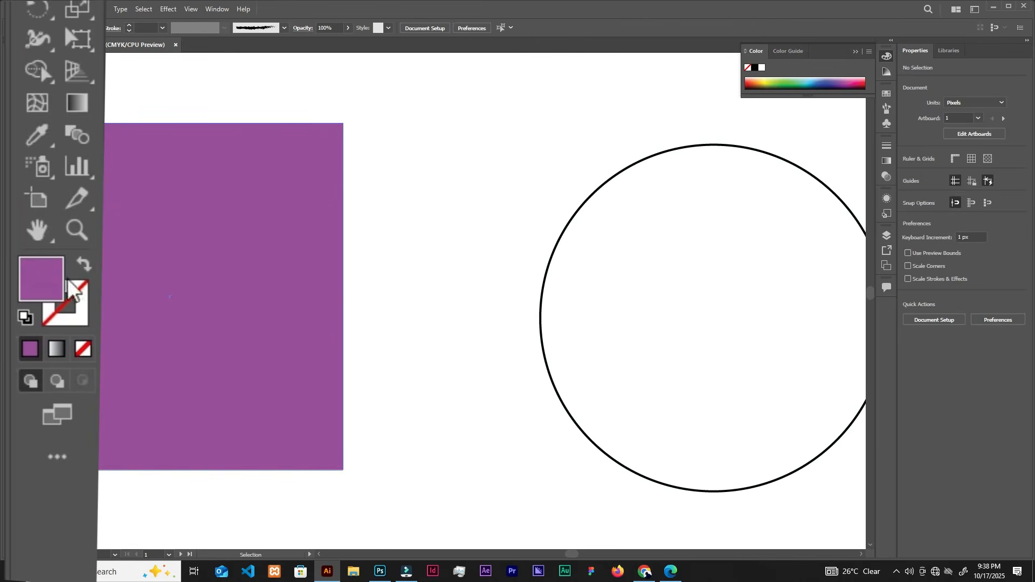
click(600, 188)
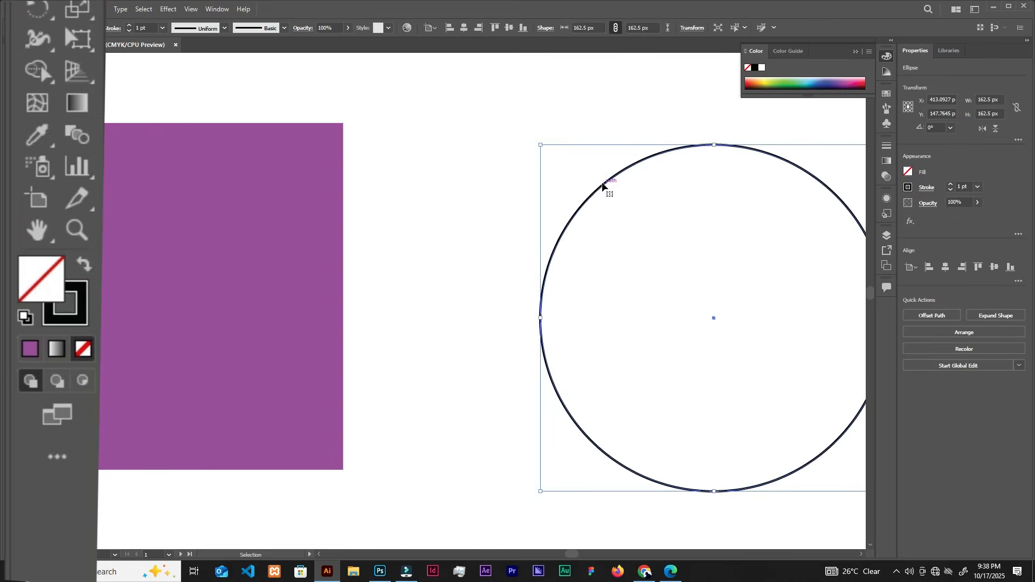
drag(603, 186, 521, 159)
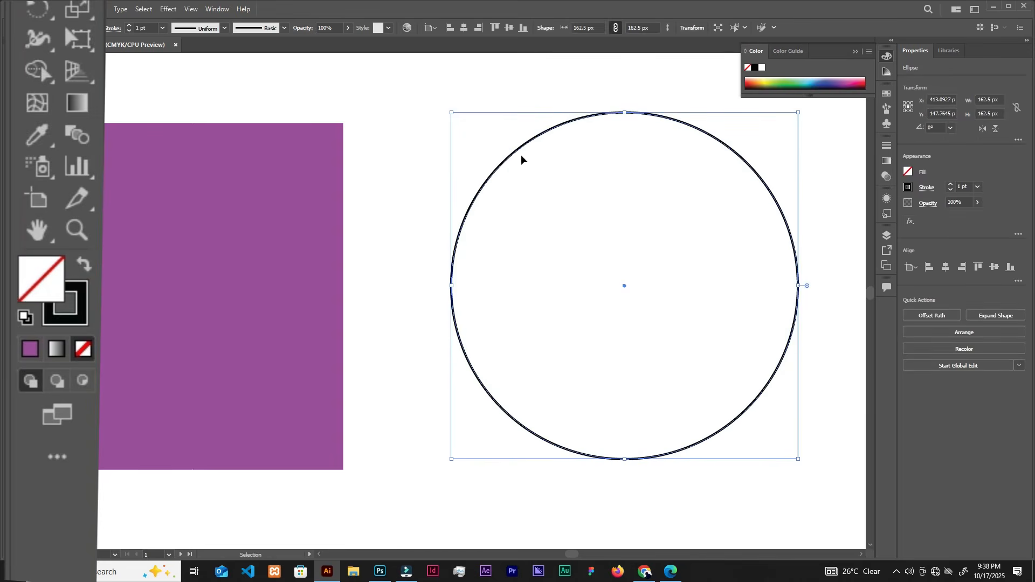
Set the unfilled circle's stroke to None as well, and deselect it.
click(78, 317)
click(83, 348)
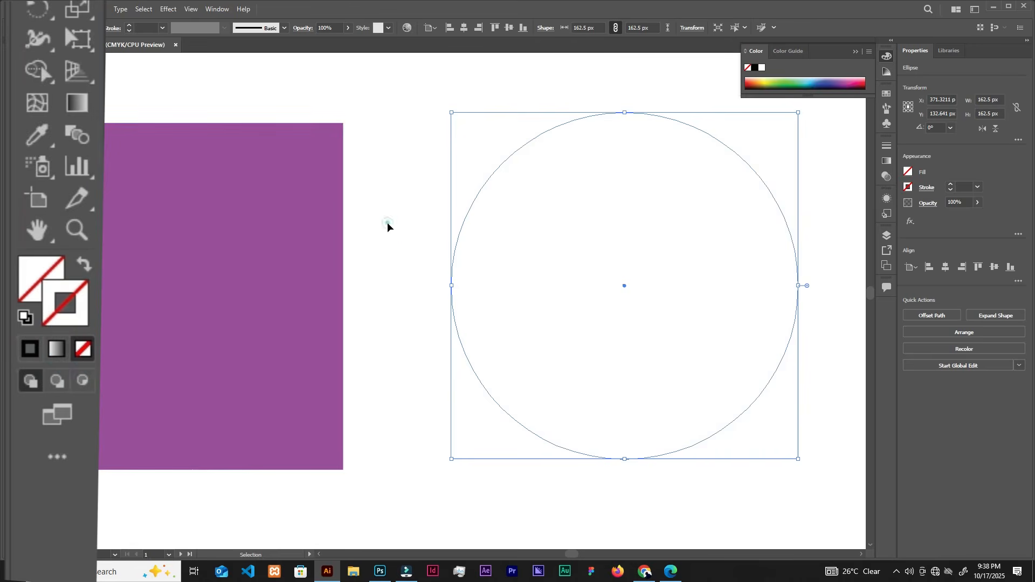
click(737, 285)
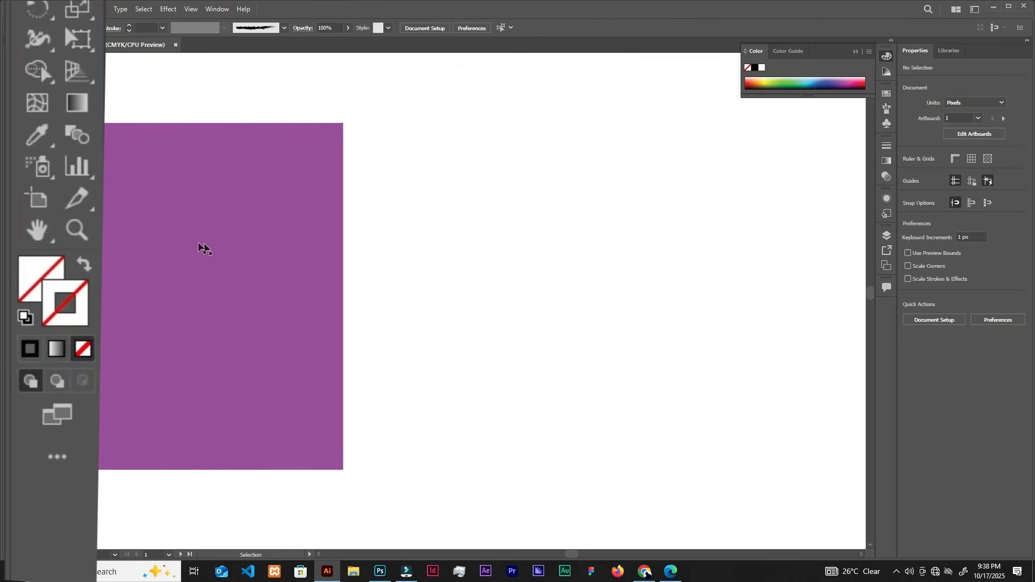
Select the invisible circle with a marquee, give its stroke the brown colour a06d5f, and deselect it.
drag(460, 84, 673, 358)
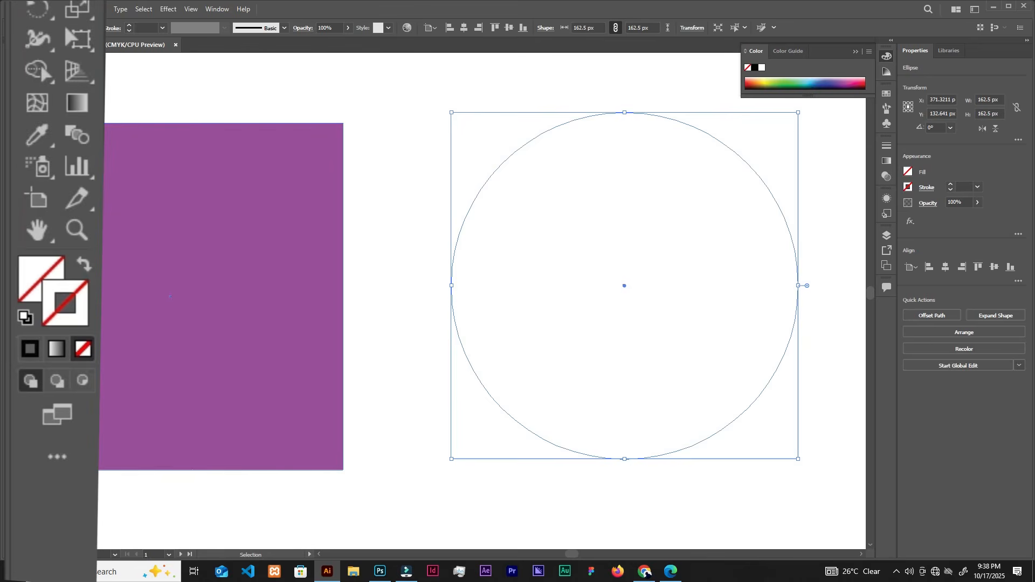
double_click(69, 300)
click(157, 216)
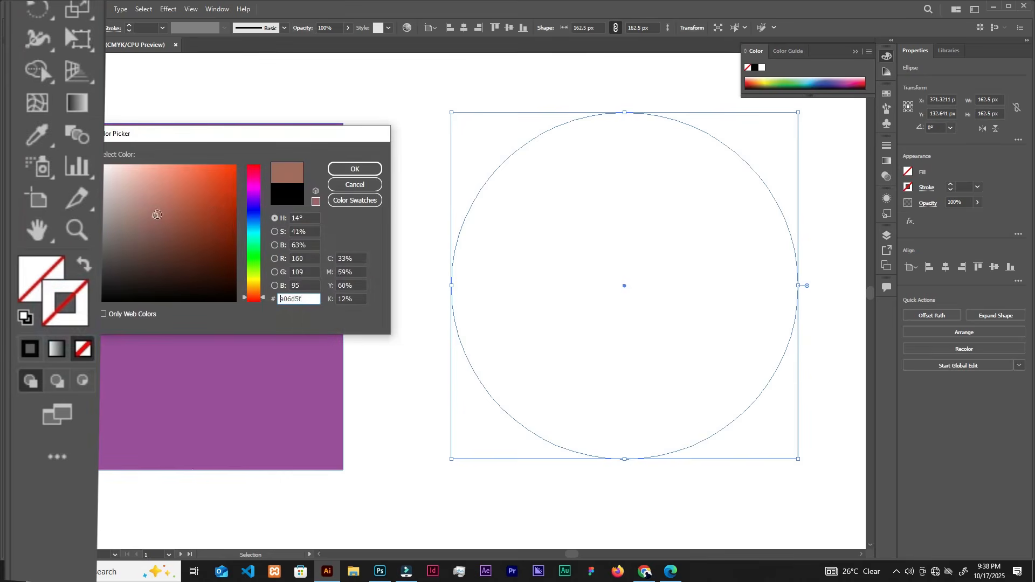
click(343, 174)
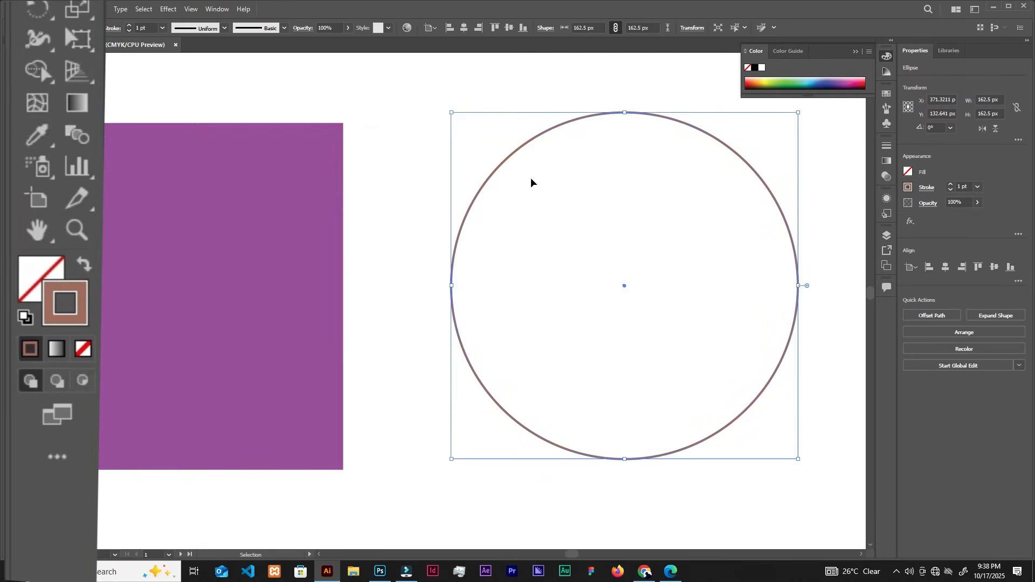
click(536, 186)
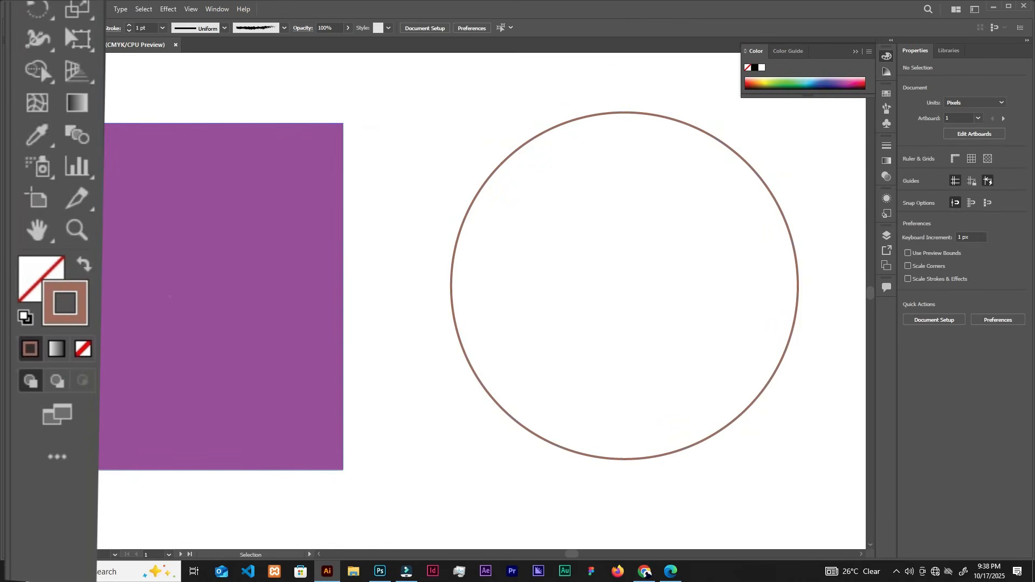
Swap the circle's fill and stroke so brown becomes its fill and the stroke becomes None, and deselect it.
click(84, 266)
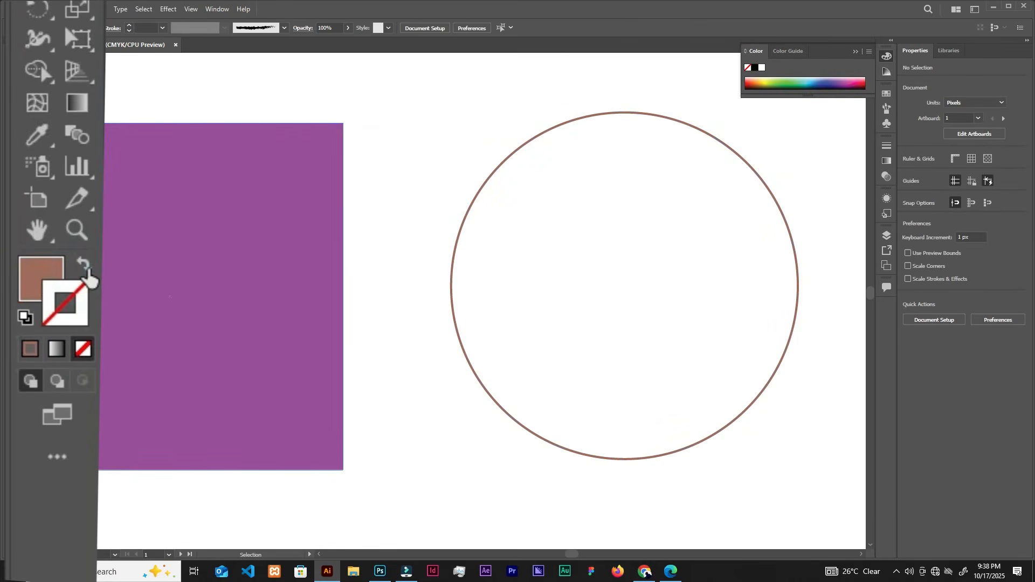
click(507, 169)
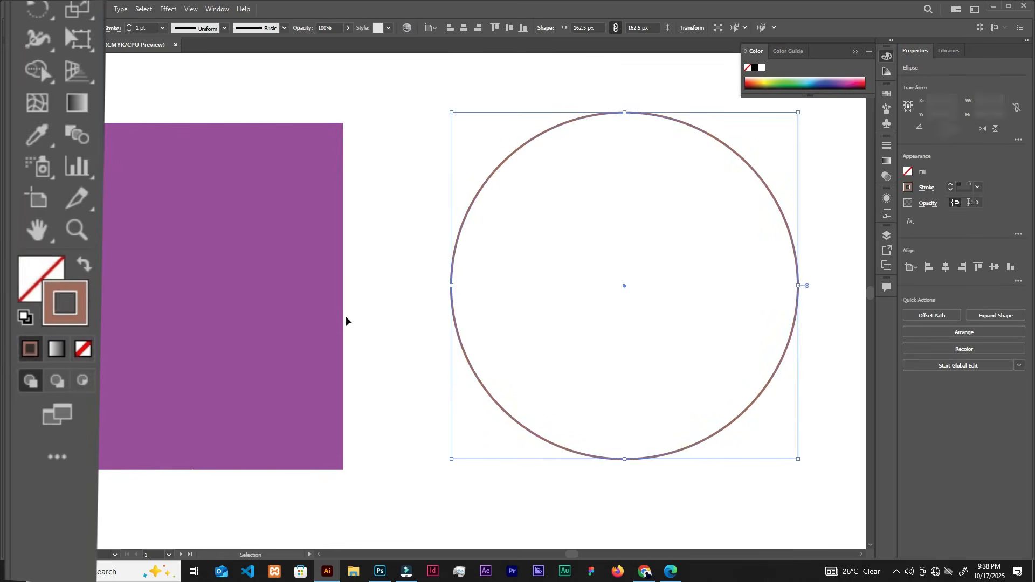
click(85, 266)
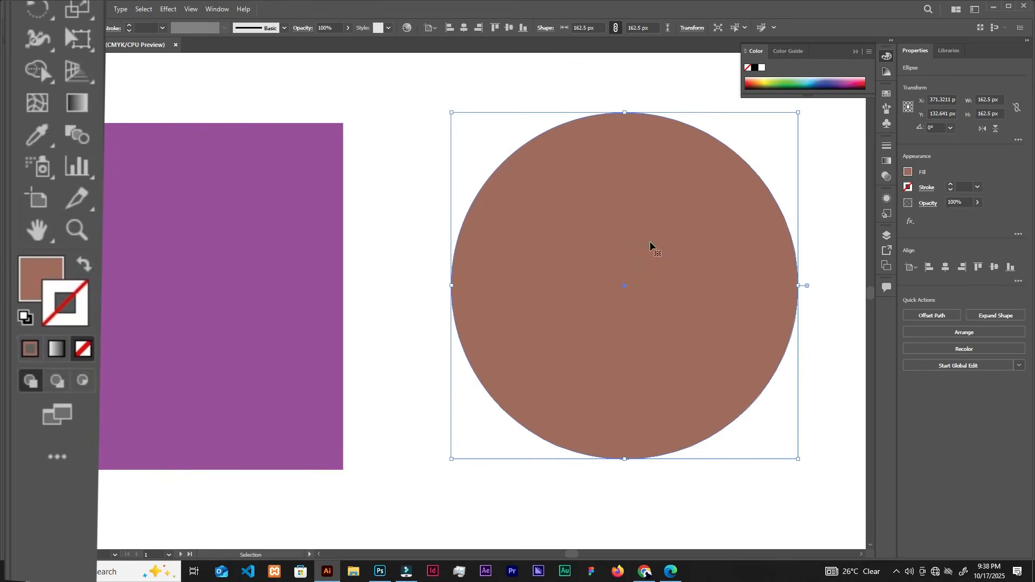
click(403, 181)
Move the square and circle together slightly right and down, placing the square at about X 195 px, Y 154 px, and deselect them.
scroll(572, 216, down, 3)
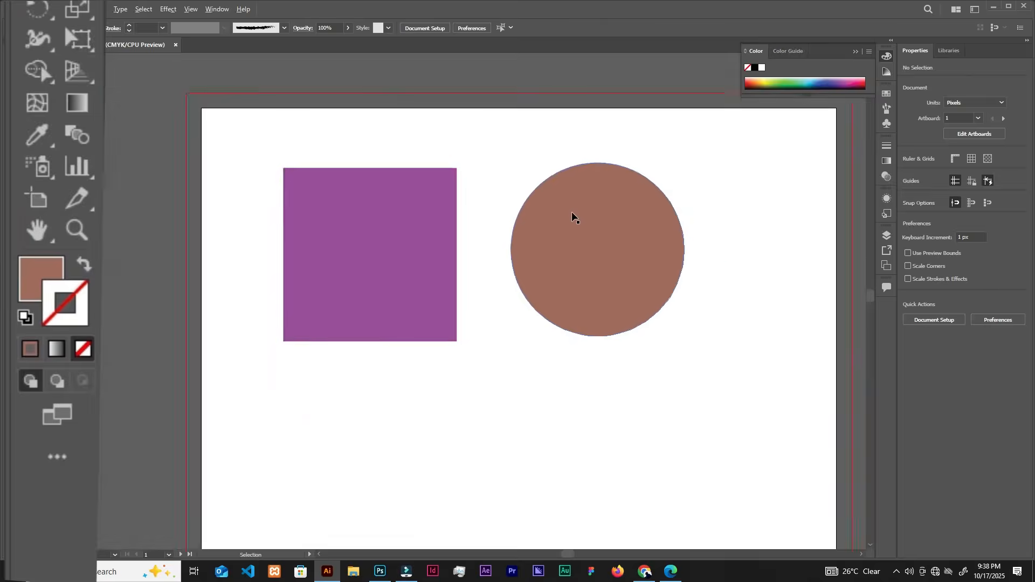
scroll(573, 217, down, 1)
drag(344, 108, 734, 245)
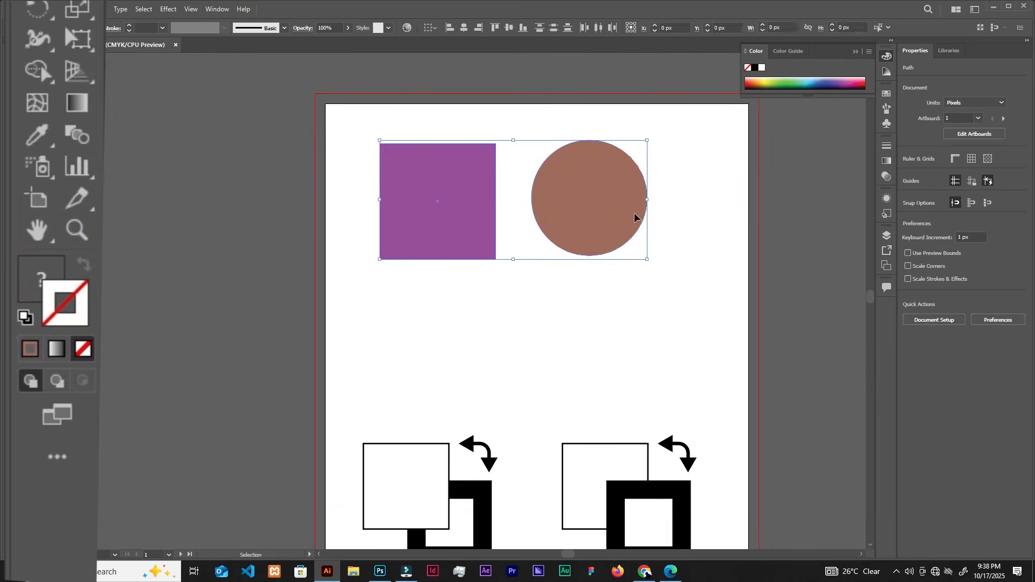
drag(613, 197, 639, 209)
click(721, 167)
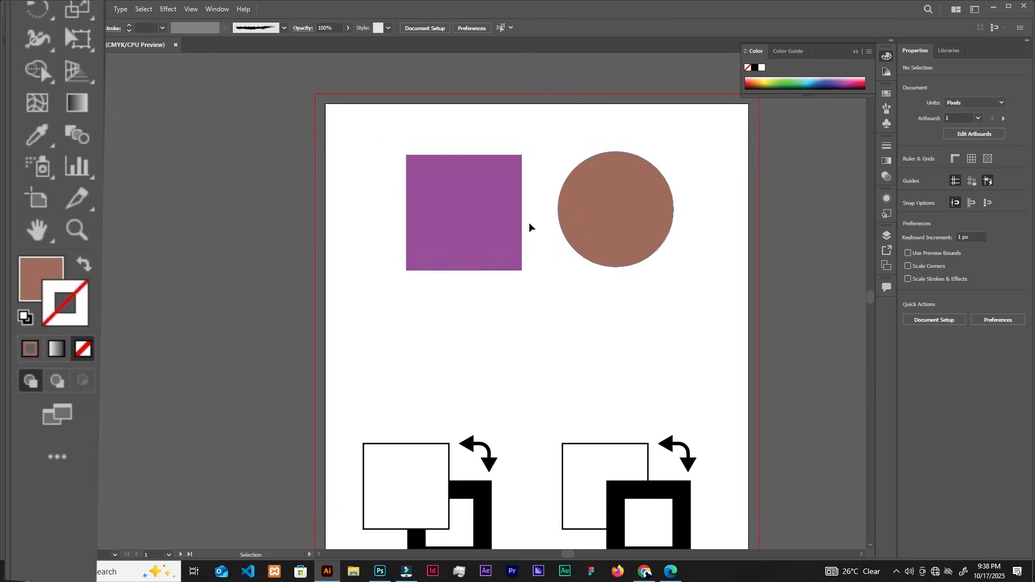
Draw a horizontal line segment about 354 px long in the empty area below the square and circle.
scroll(552, 250, down, 1)
scroll(531, 258, up, 2)
scroll(531, 257, up, 1)
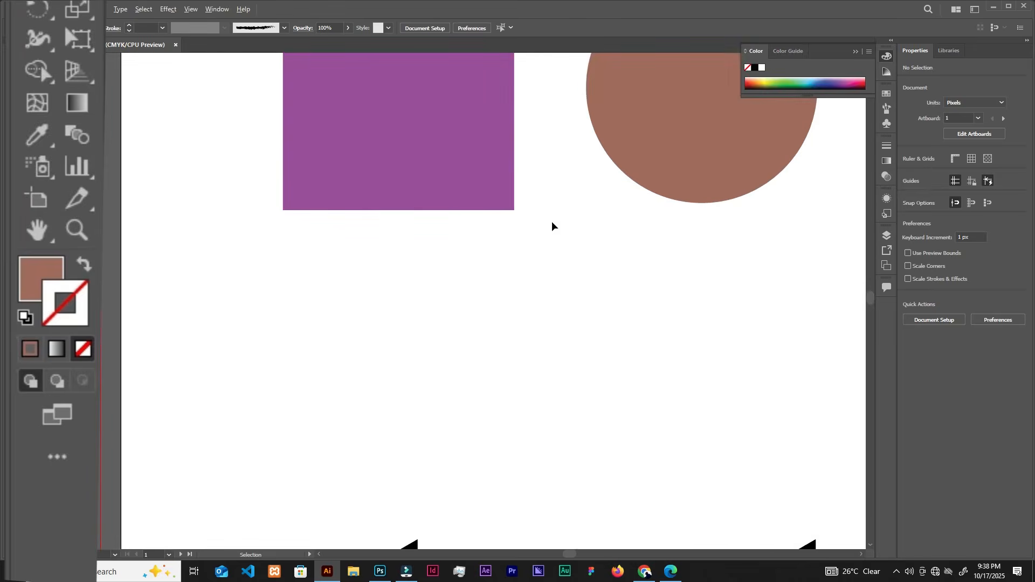
scroll(555, 224, up, 2)
scroll(611, 206, down, 1)
drag(685, 195, 620, 190)
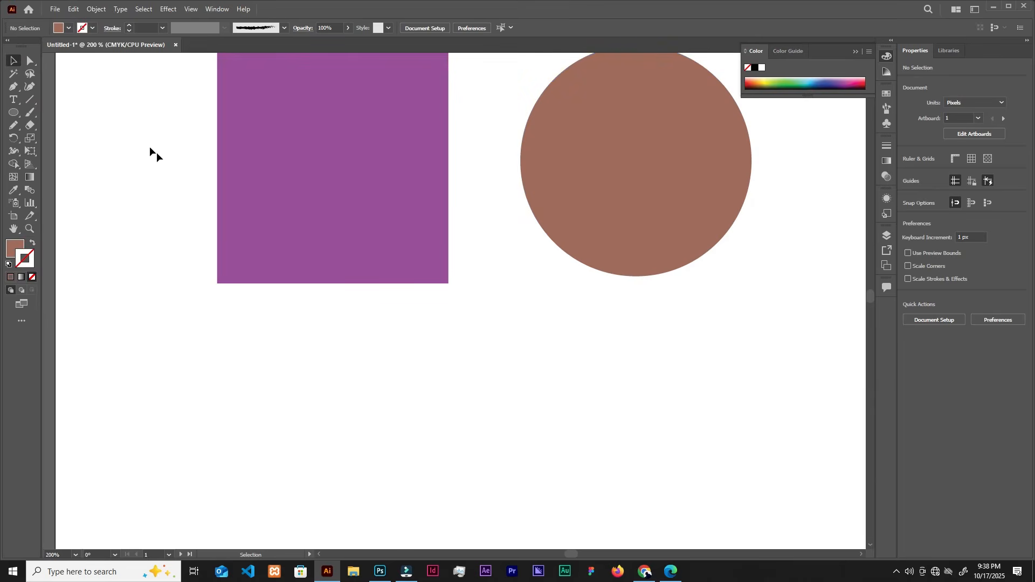
key(backslash)
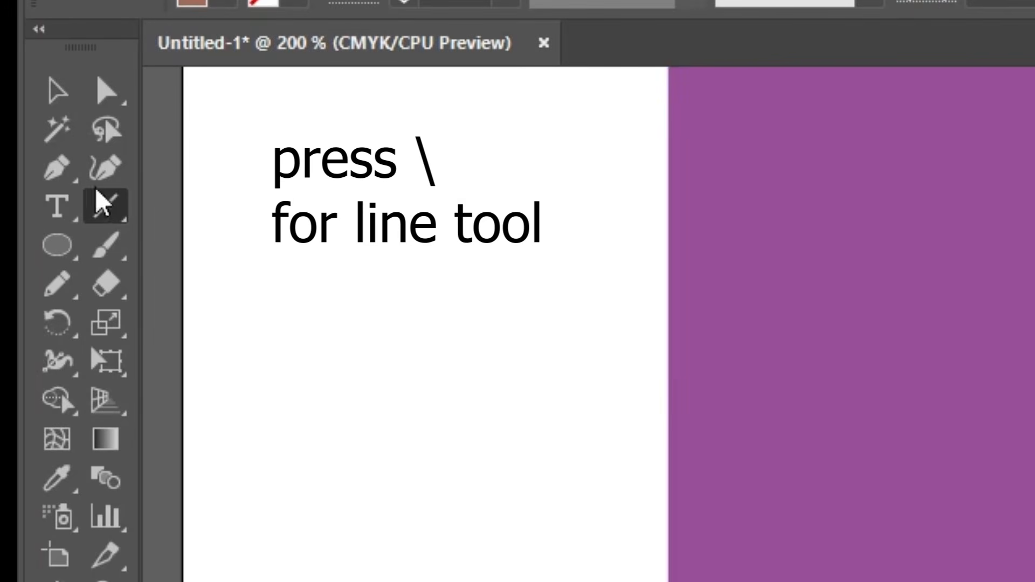
right_click(85, 205)
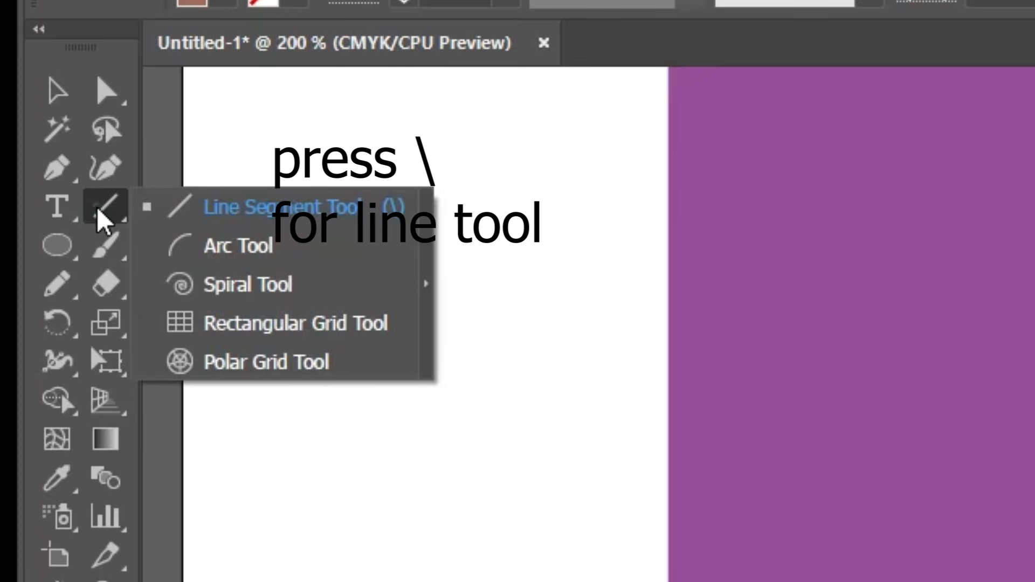
click(96, 206)
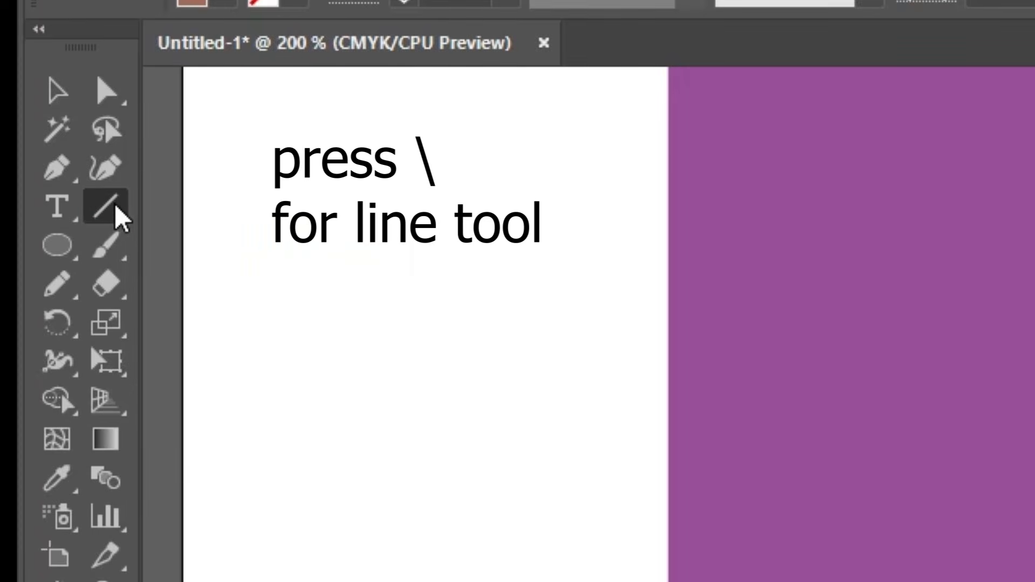
key(space)
drag(263, 139, 299, 153)
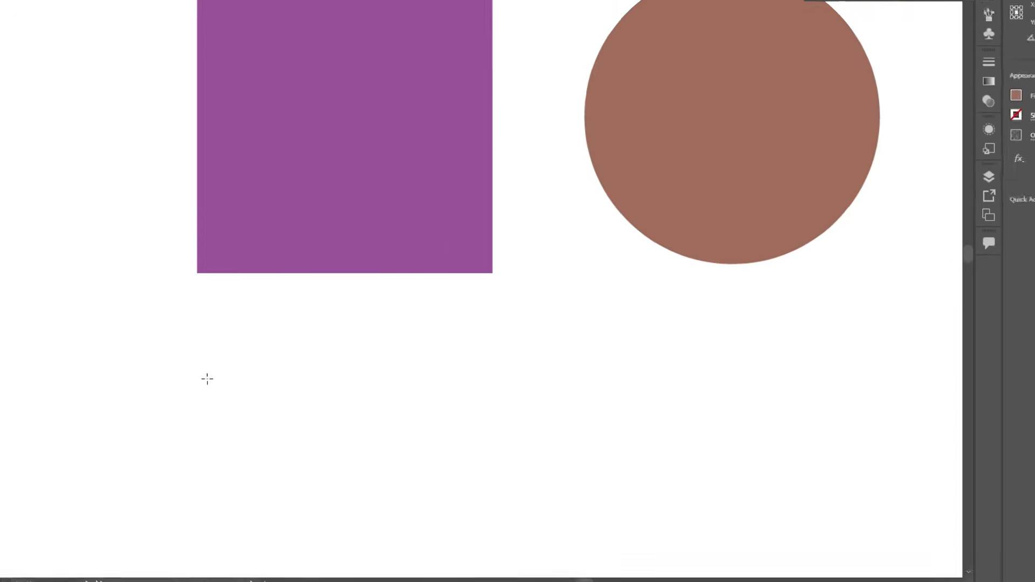
mouse_move(207, 378)
mouse_down()
mouse_move(795, 362)
mouse_move(875, 373)
mouse_up()
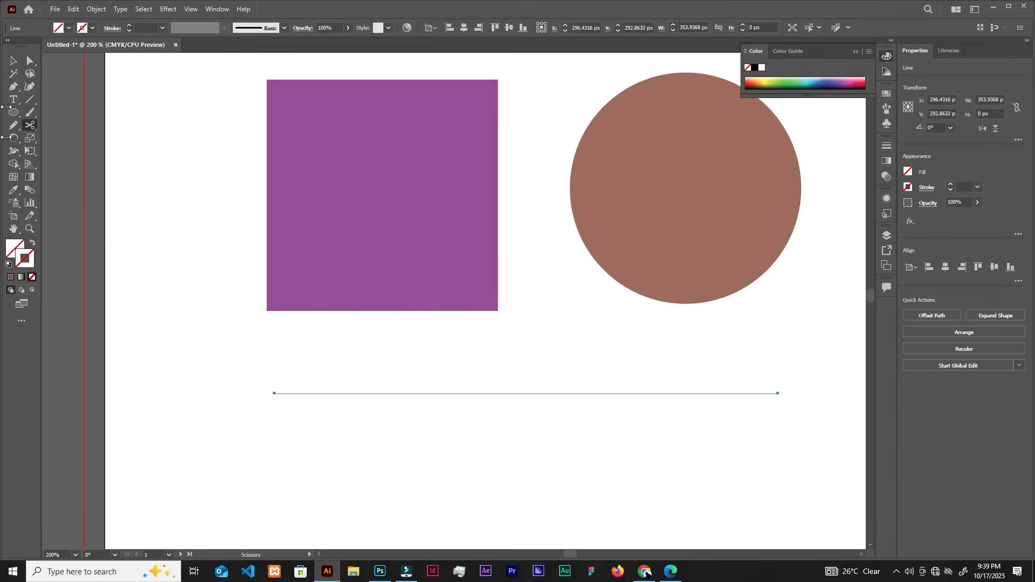
Give the new line a 1 pt stroke and deselect it.
key(v)
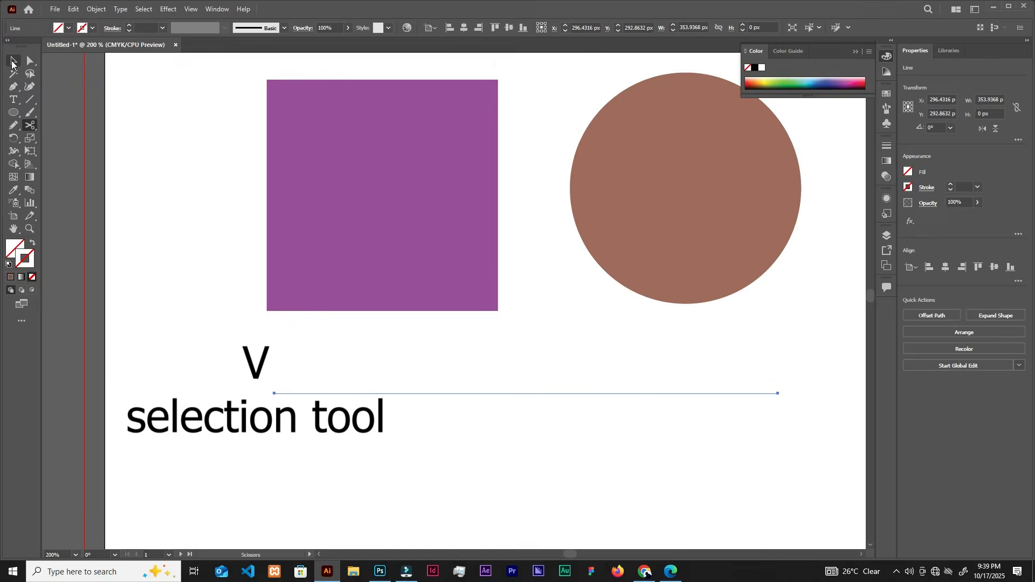
click(12, 62)
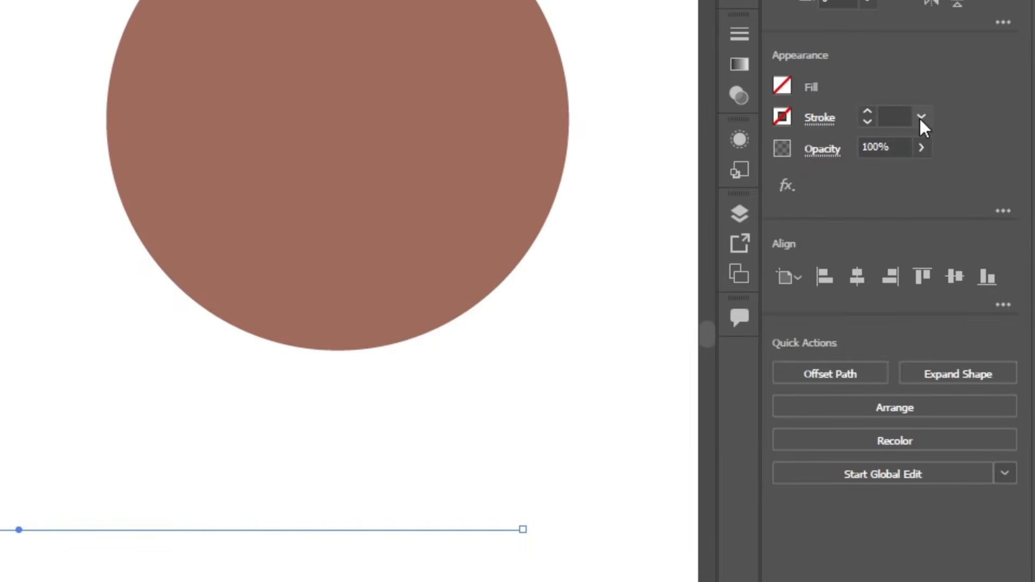
click(921, 118)
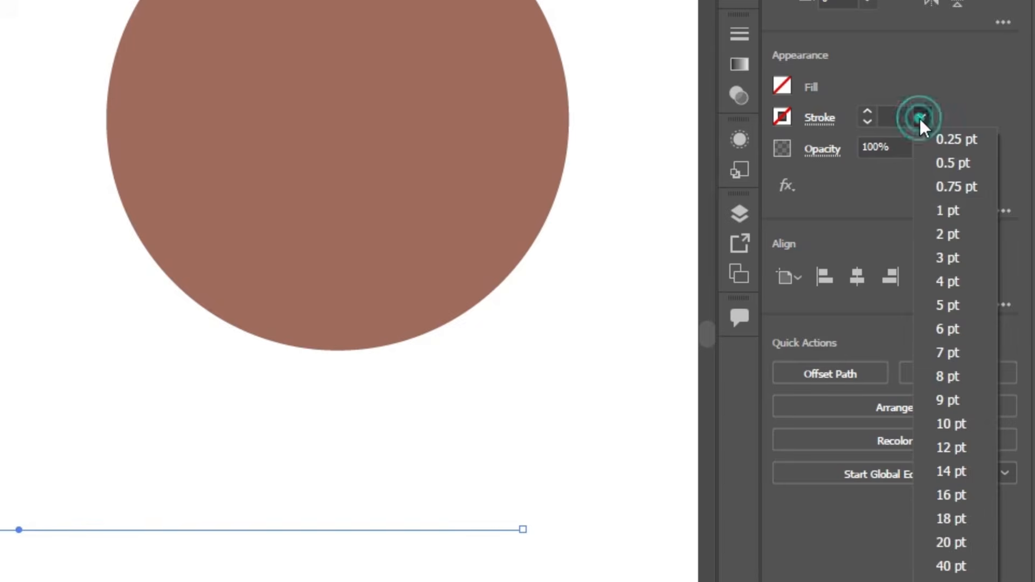
click(957, 216)
click(574, 290)
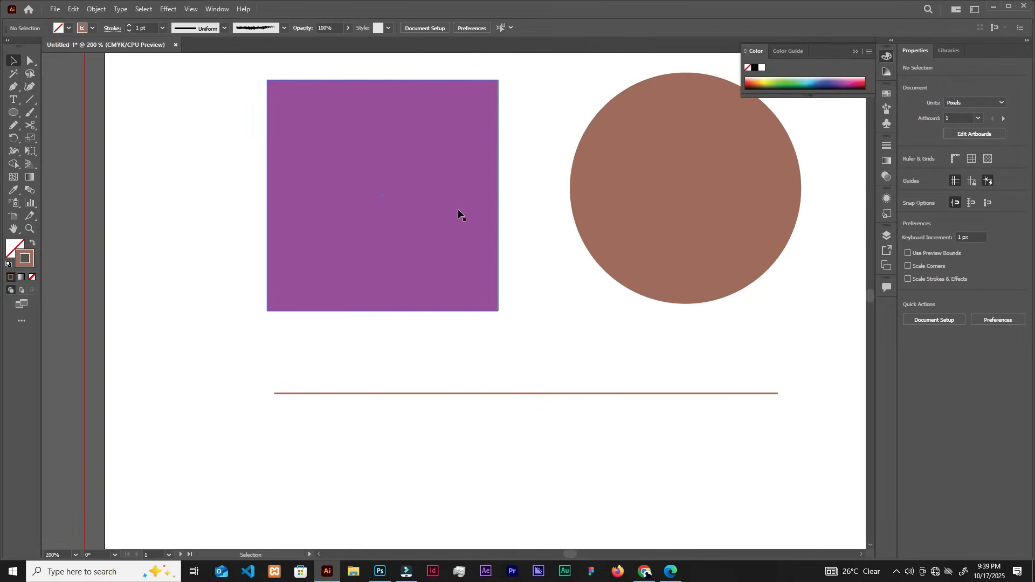
Move the line slightly to about X 289 px, Y 290 px, and set its stroke weight to 6 pt.
drag(467, 398, 456, 390)
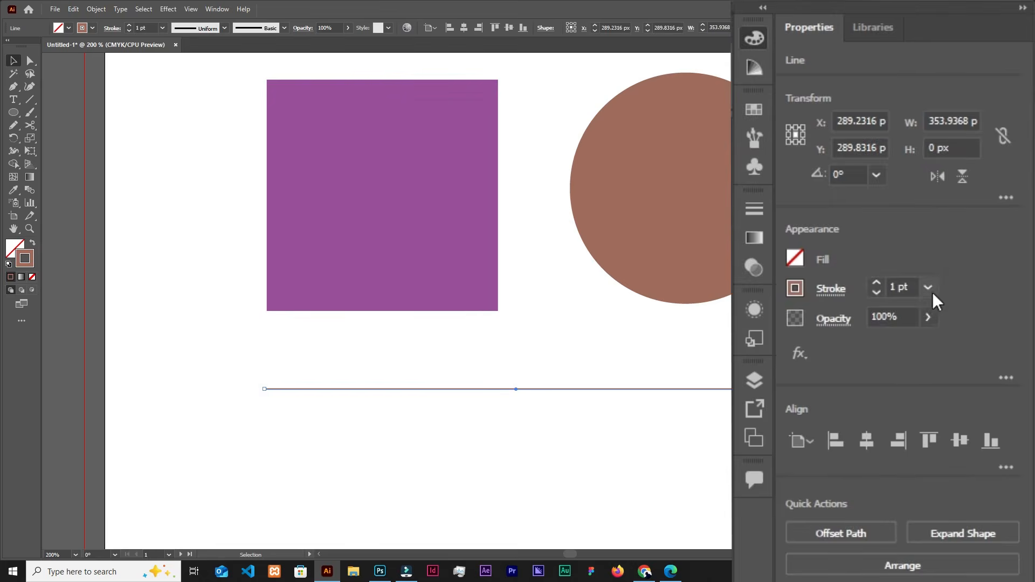
click(978, 187)
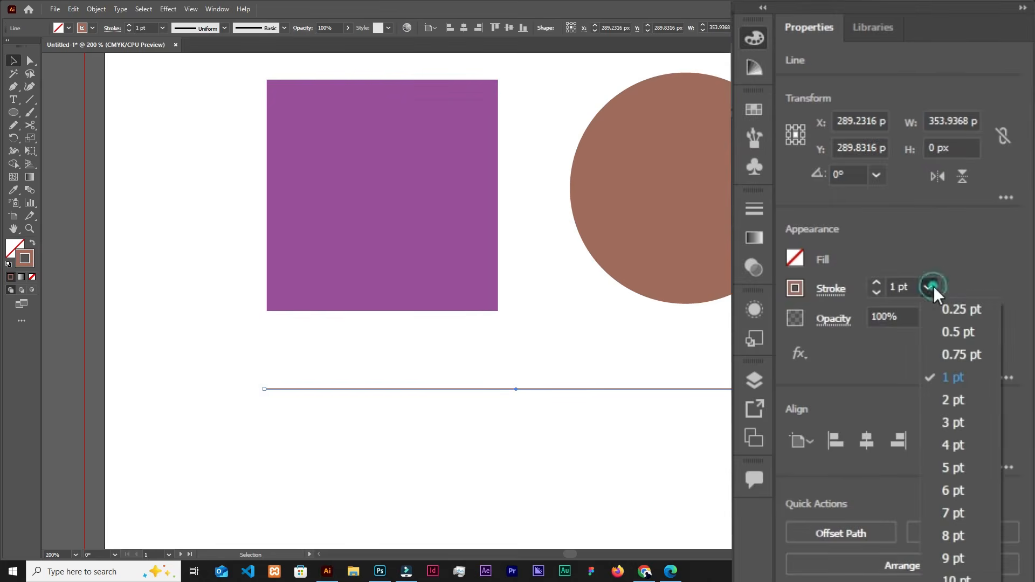
click(959, 494)
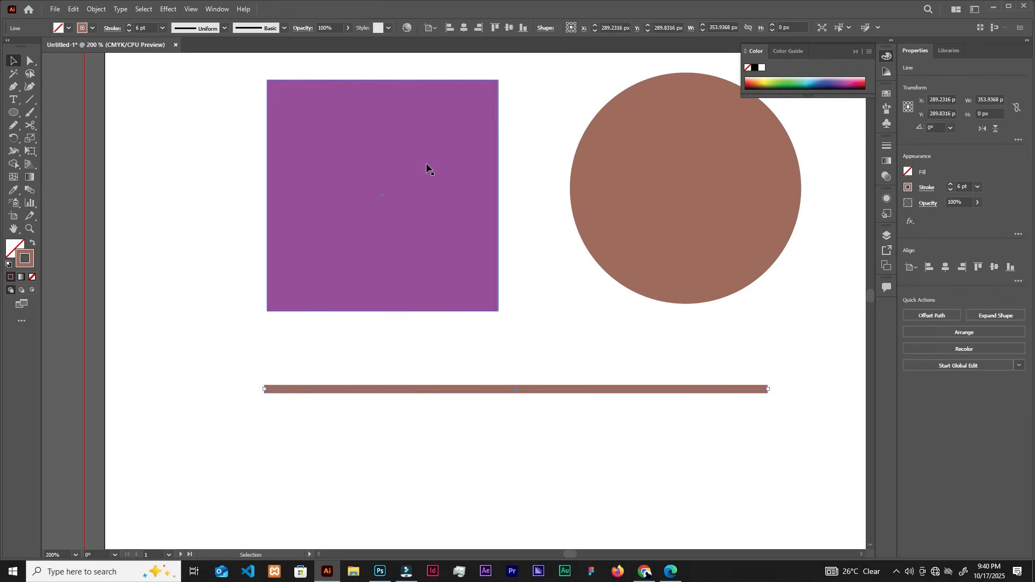
Give the purple square a yellow stroke from the colour swatches.
click(421, 179)
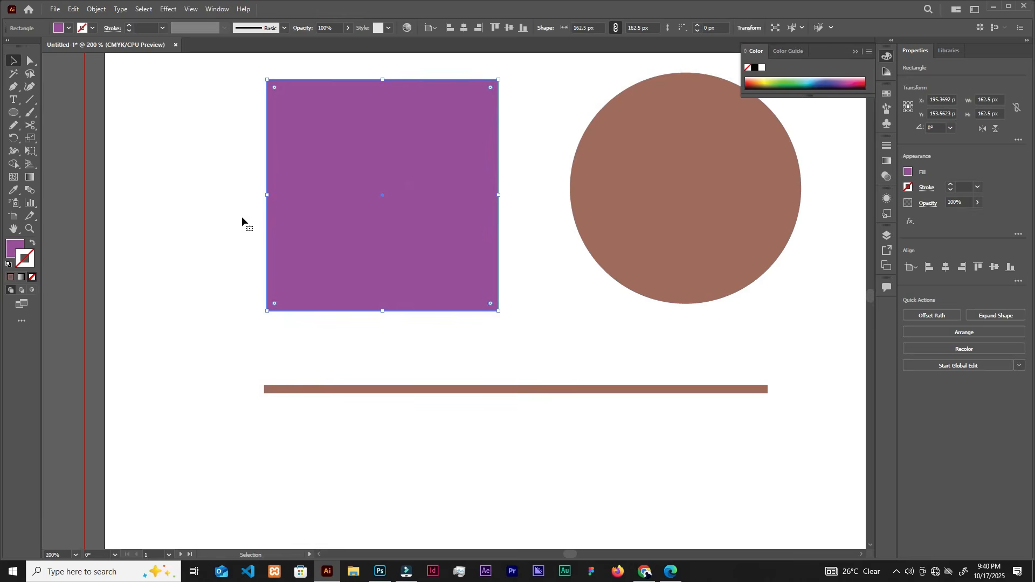
double_click(24, 259)
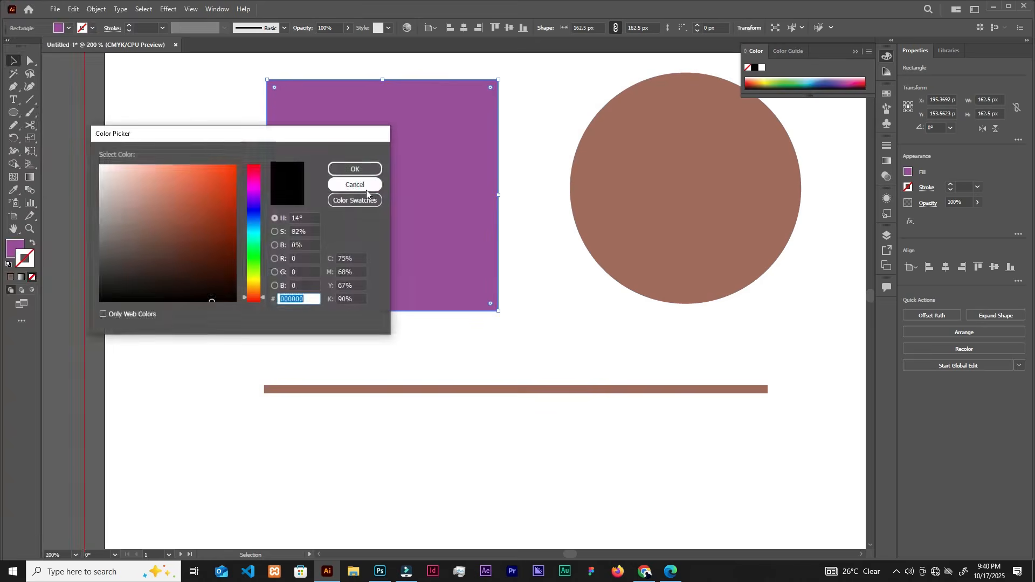
click(354, 186)
click(93, 29)
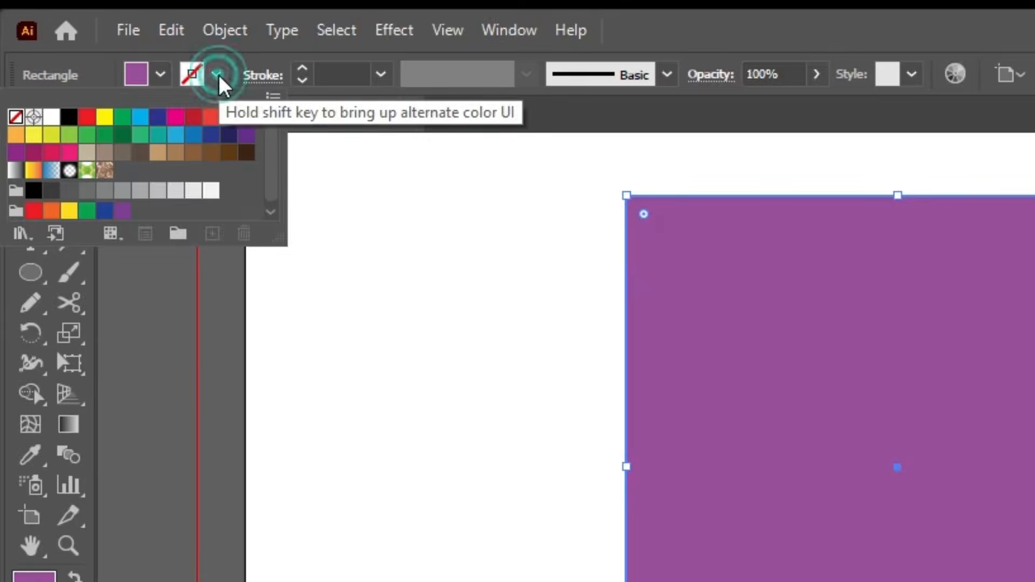
click(105, 129)
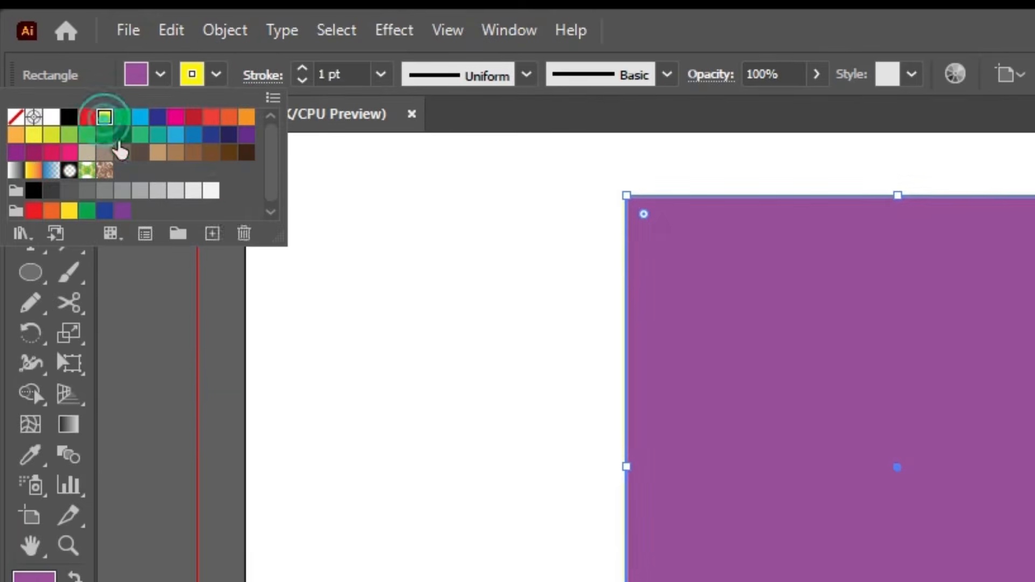
click(278, 60)
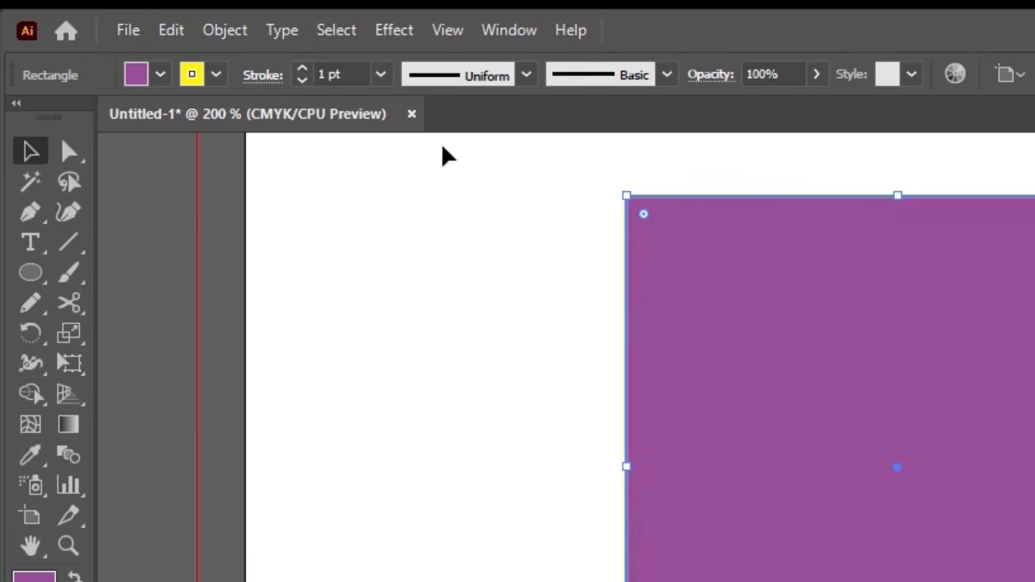
Set the square's yellow stroke weight to 7 pt and deselect the square.
click(381, 75)
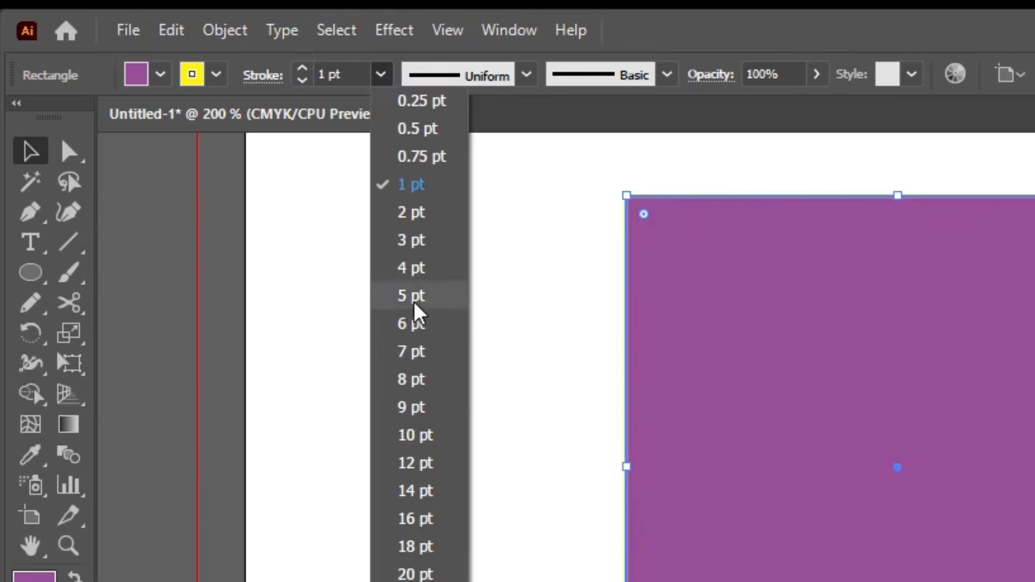
click(418, 354)
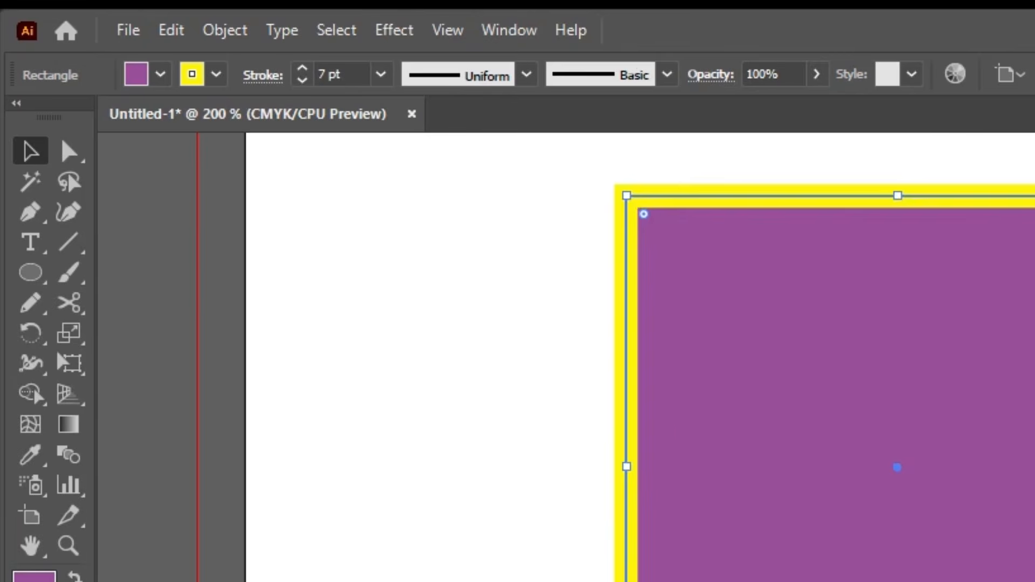
key(ctrl+shift+a)
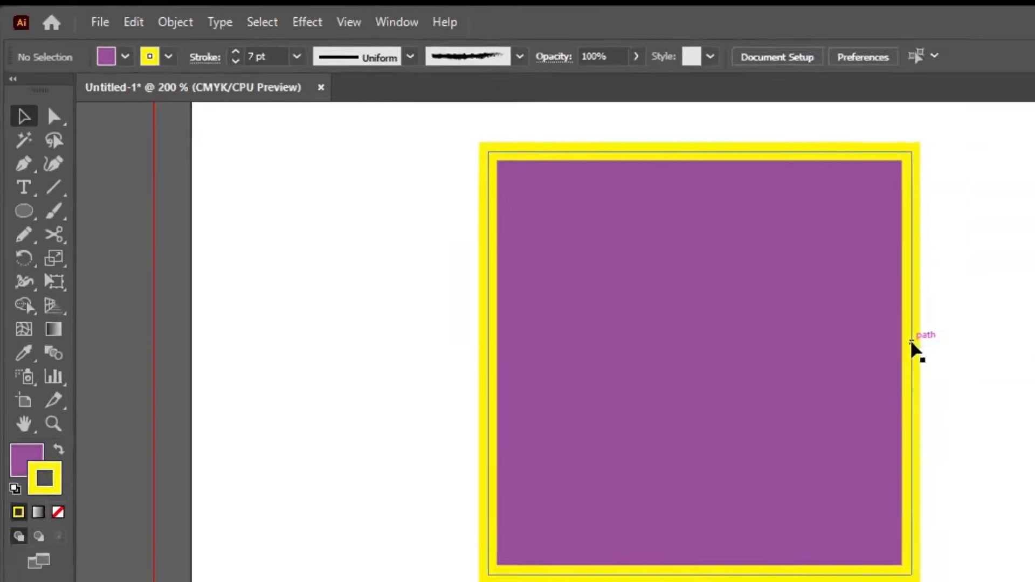
click(488, 181)
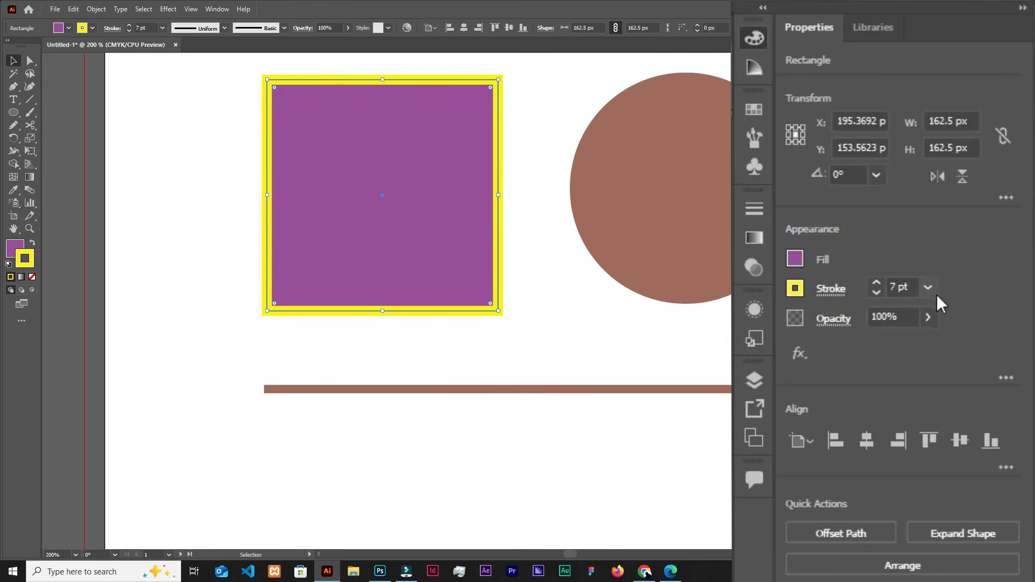
click(536, 273)
Make the square's stroke a dashed line with a 12 pt dash and a 12 pt gap.
click(451, 194)
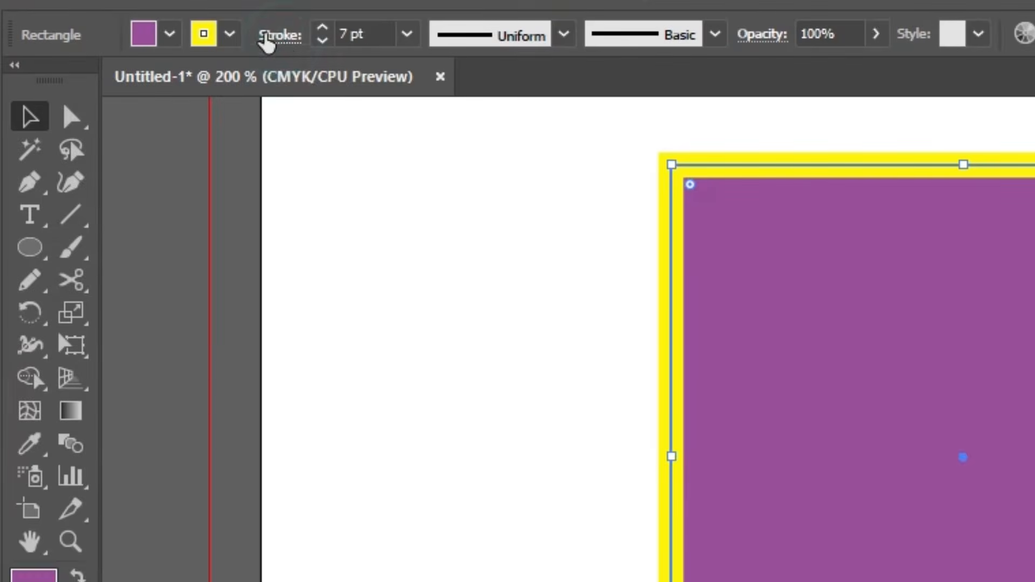
click(272, 37)
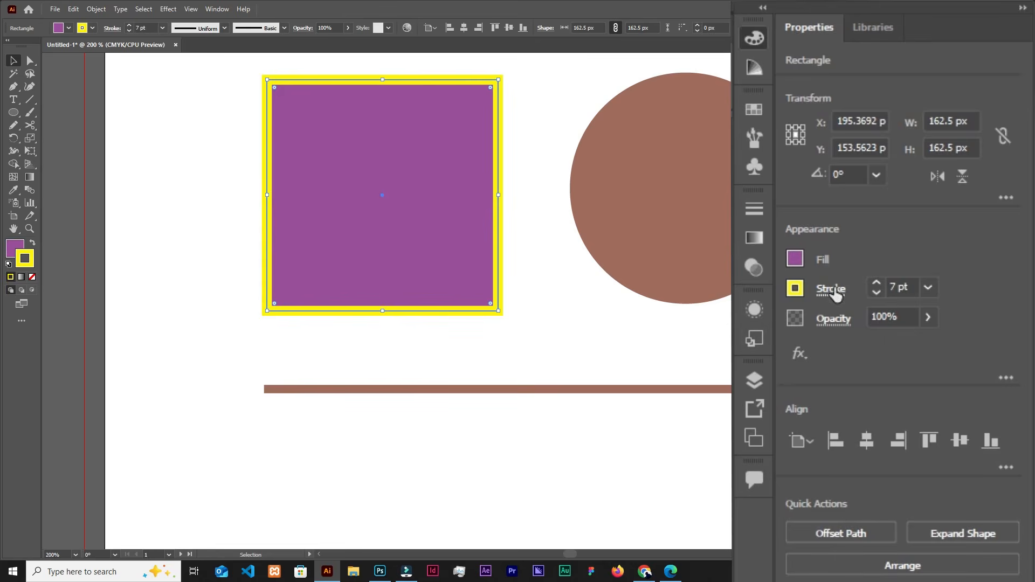
click(832, 290)
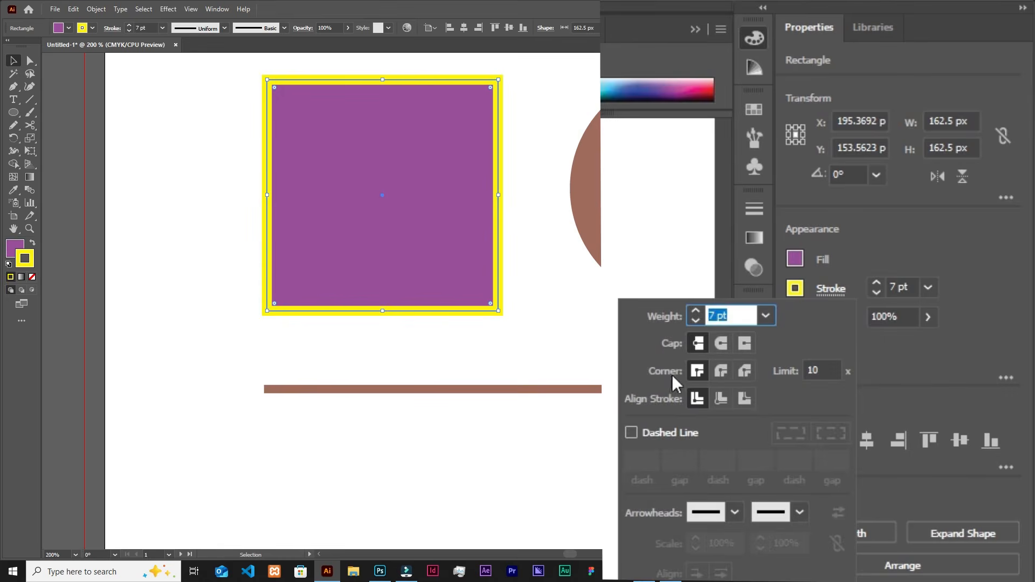
click(631, 432)
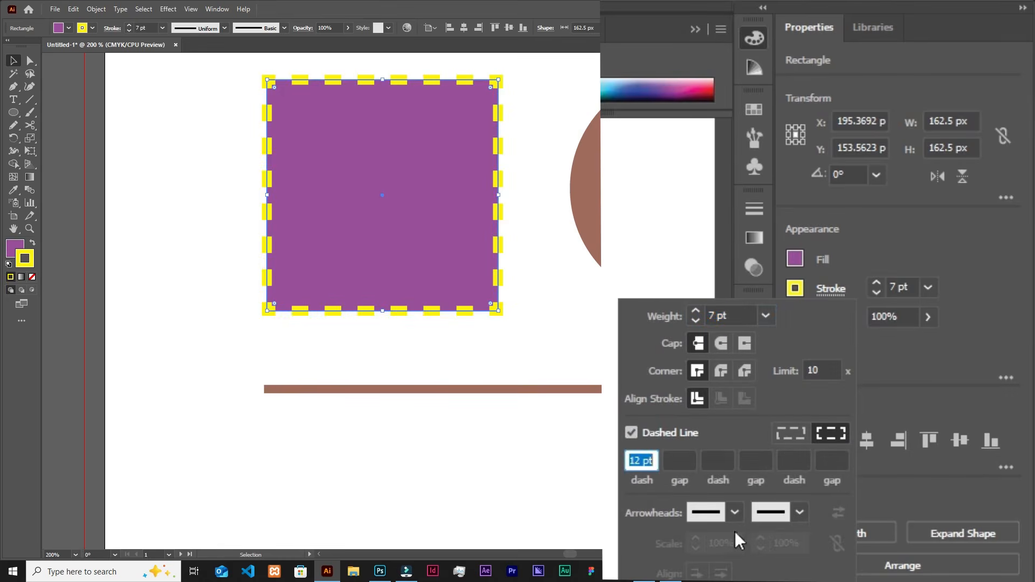
click(680, 459)
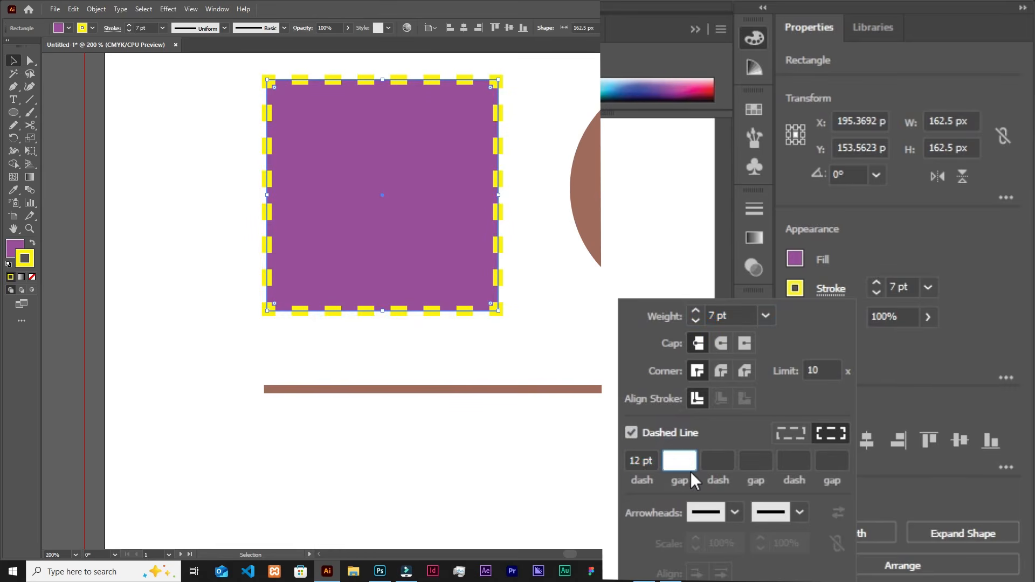
text(12)
key(Tab)
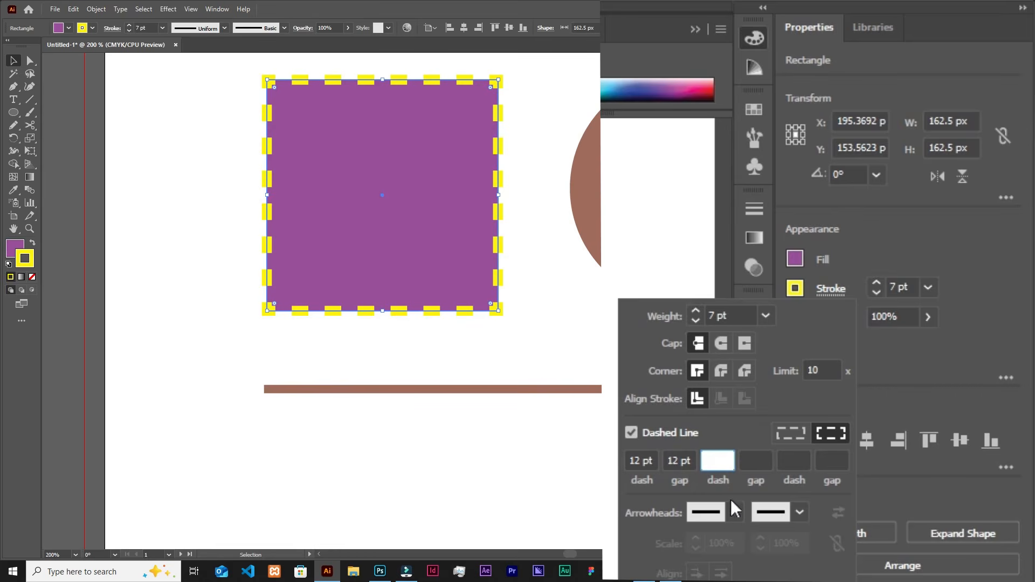
Set the second dash length of the square's dashed stroke to 12 pt and check the end arrowhead choices.
text(12)
key(Tab)
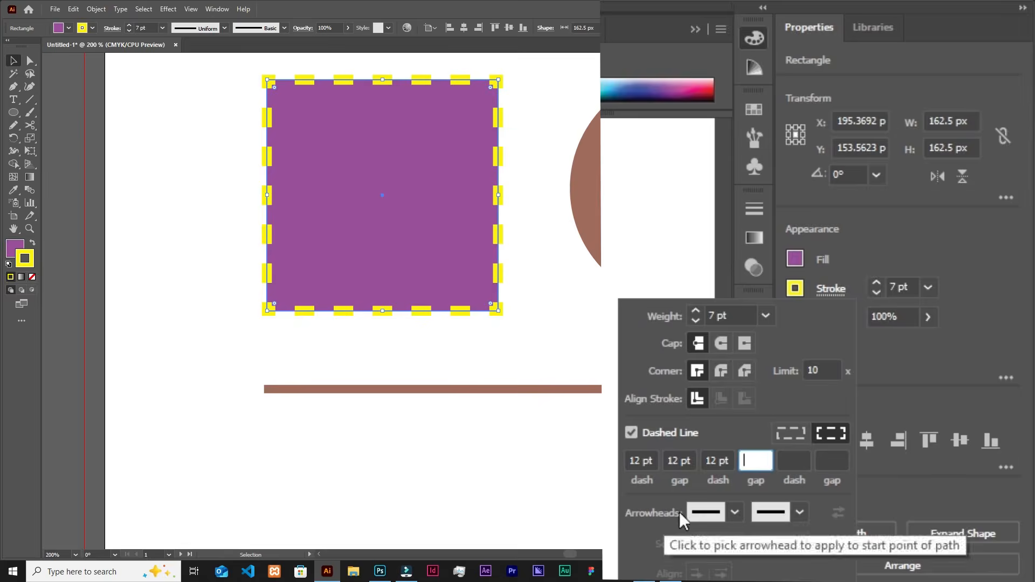
click(800, 514)
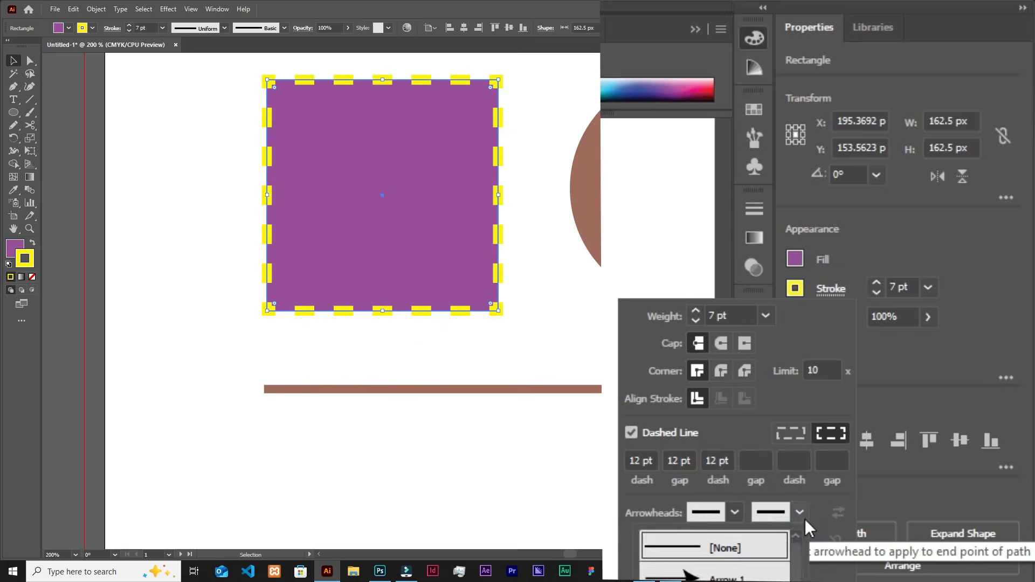
click(802, 515)
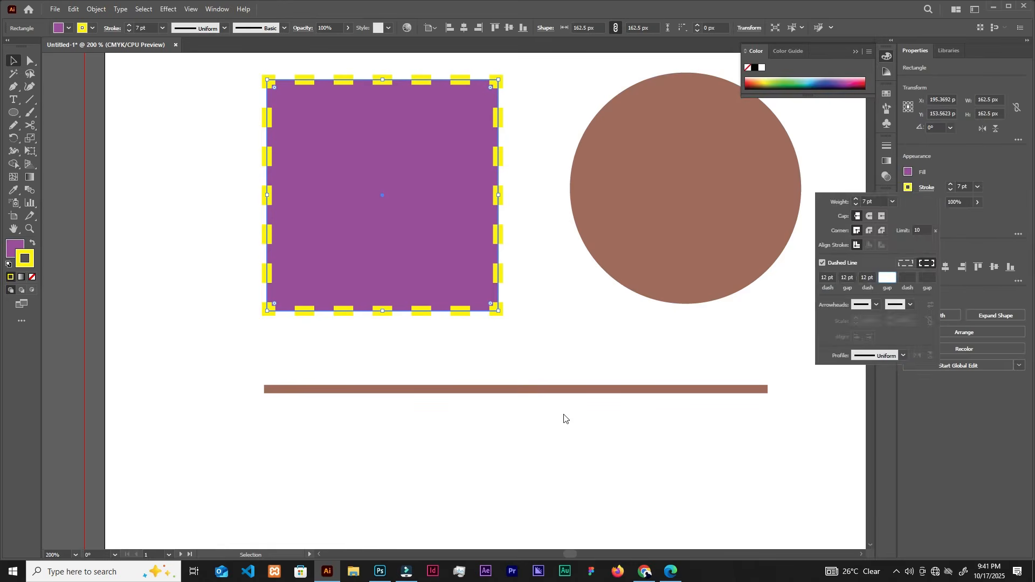
Apply the lens-shaped width profile, tapered at both ends, to the brown line and deselect it.
click(570, 387)
click(572, 394)
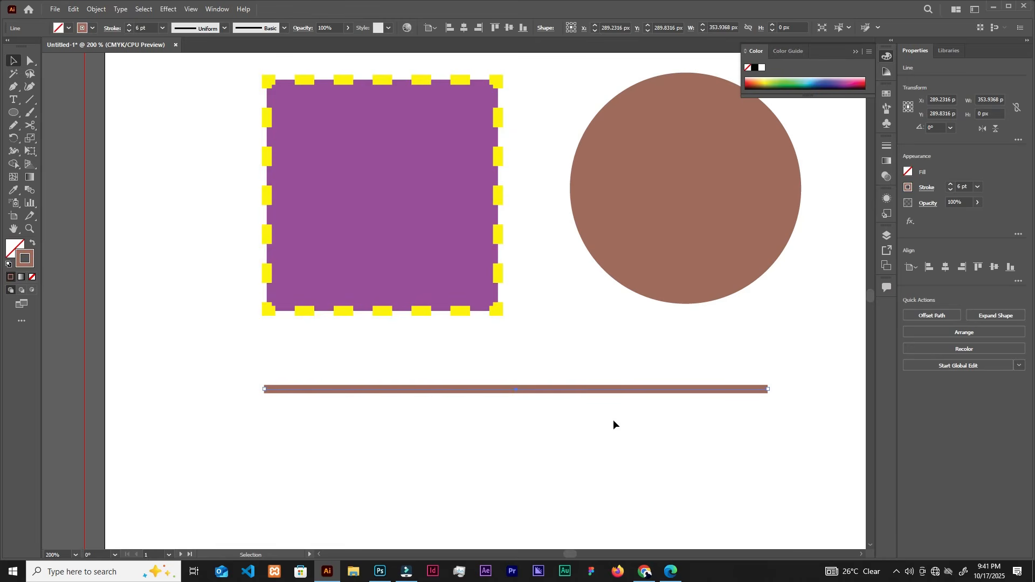
click(565, 410)
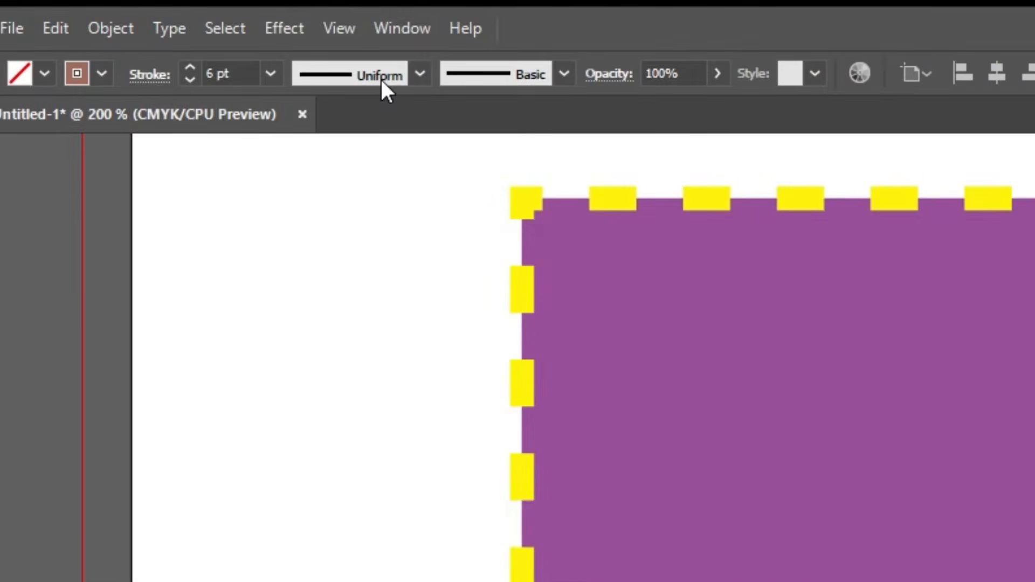
click(419, 76)
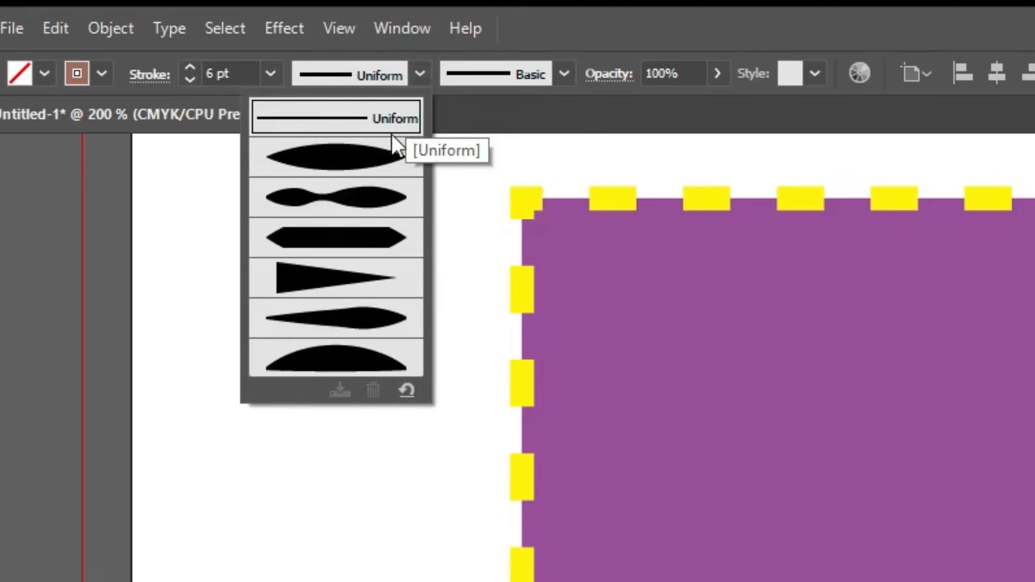
click(374, 157)
click(491, 354)
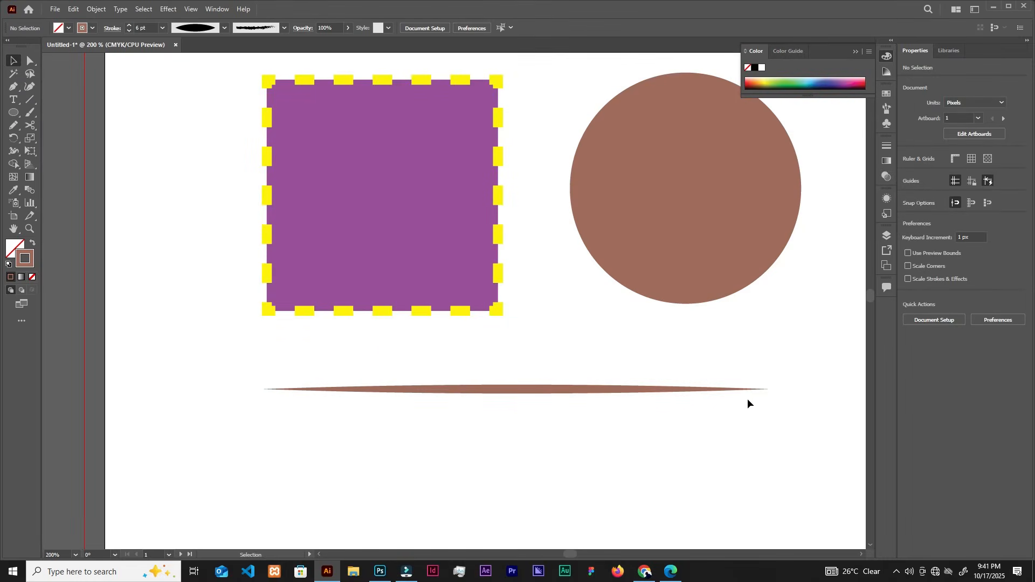
Select the brown line and increase its stroke weight to 30 pt.
click(531, 389)
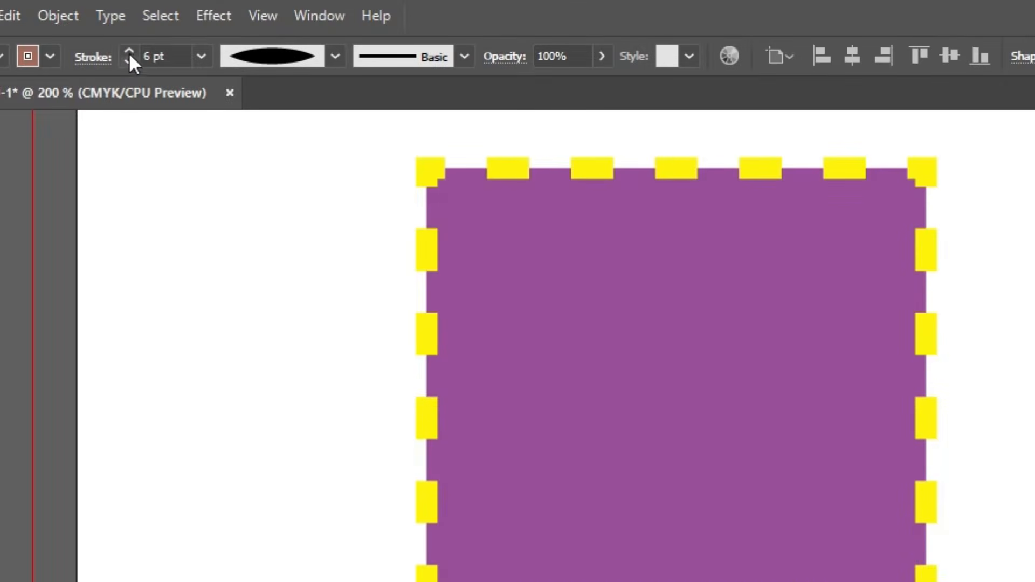
click(130, 50)
click(129, 51)
click(130, 51)
click(130, 51)
click(129, 50)
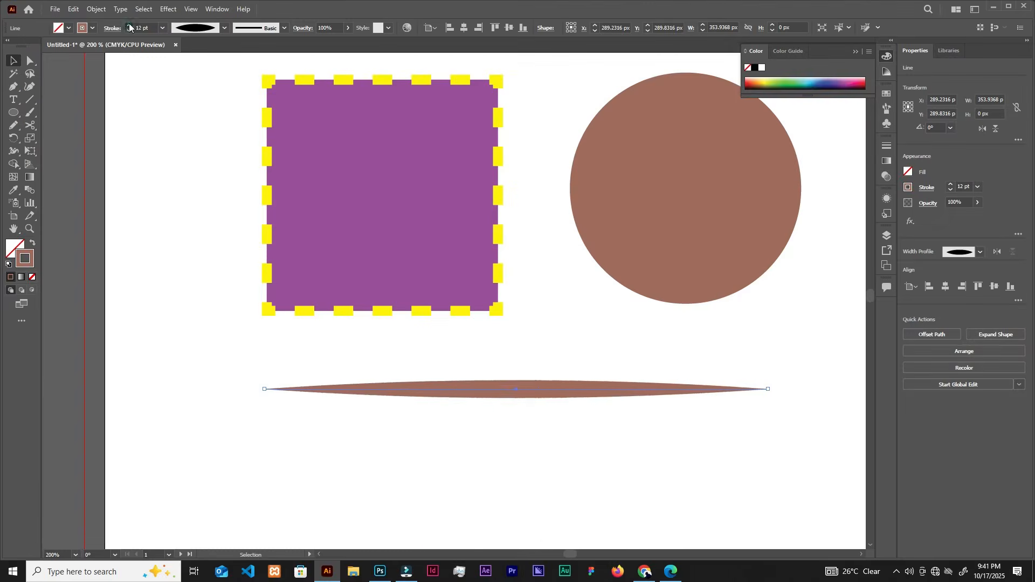
click(130, 50)
click(130, 50)
click(129, 50)
click(129, 24)
click(129, 25)
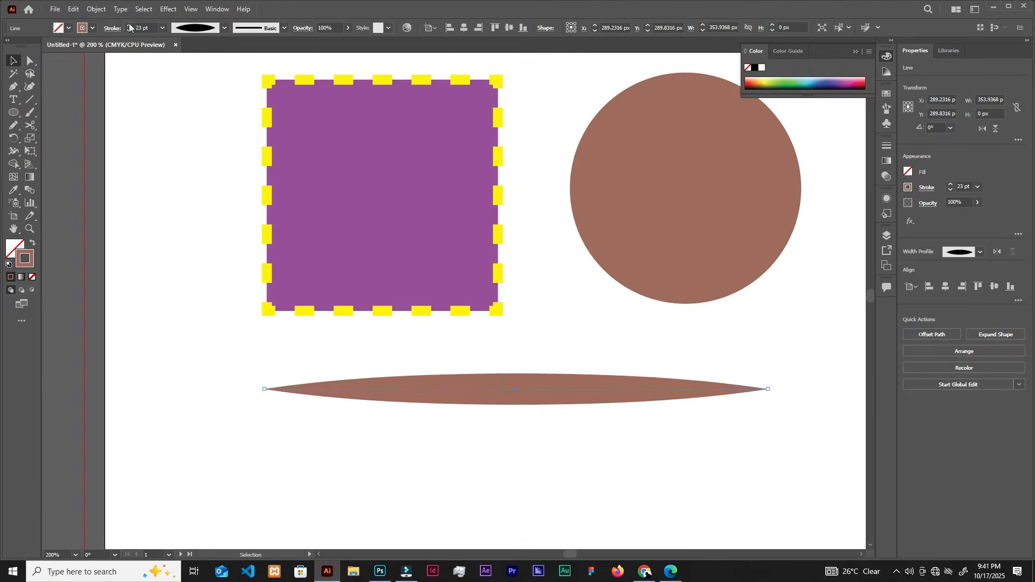
click(129, 25)
click(129, 24)
click(129, 24)
click(129, 25)
click(129, 25)
click(129, 24)
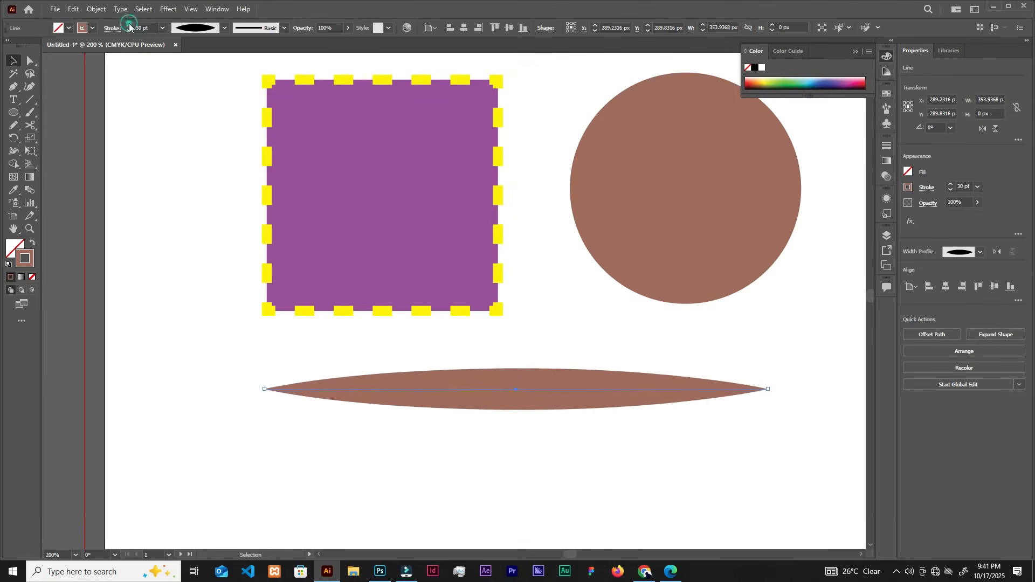
click(128, 24)
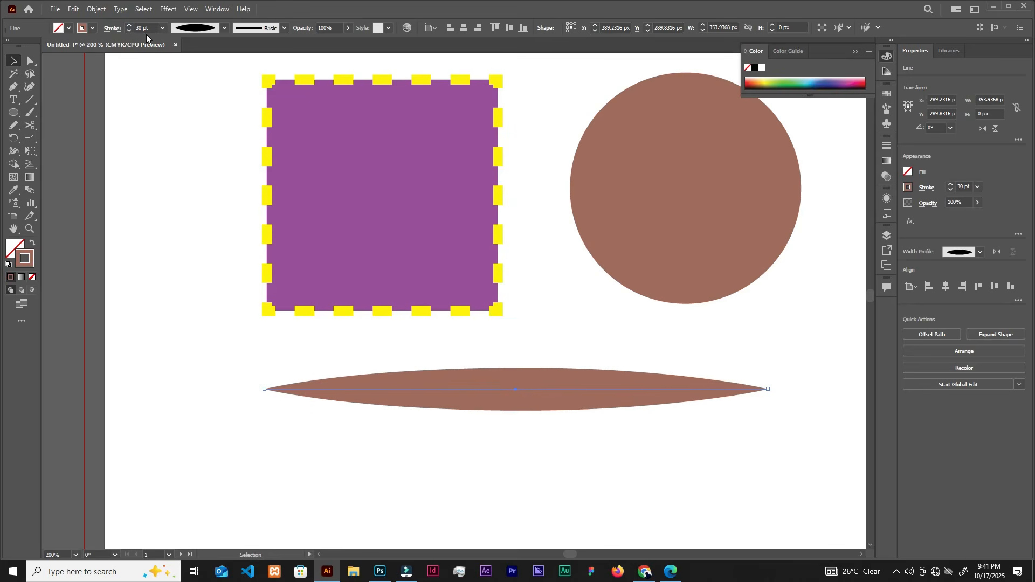
Try the double-bulge and wedge-shaped width profiles on the line and return it to Uniform.
click(225, 28)
click(206, 81)
click(225, 28)
click(197, 112)
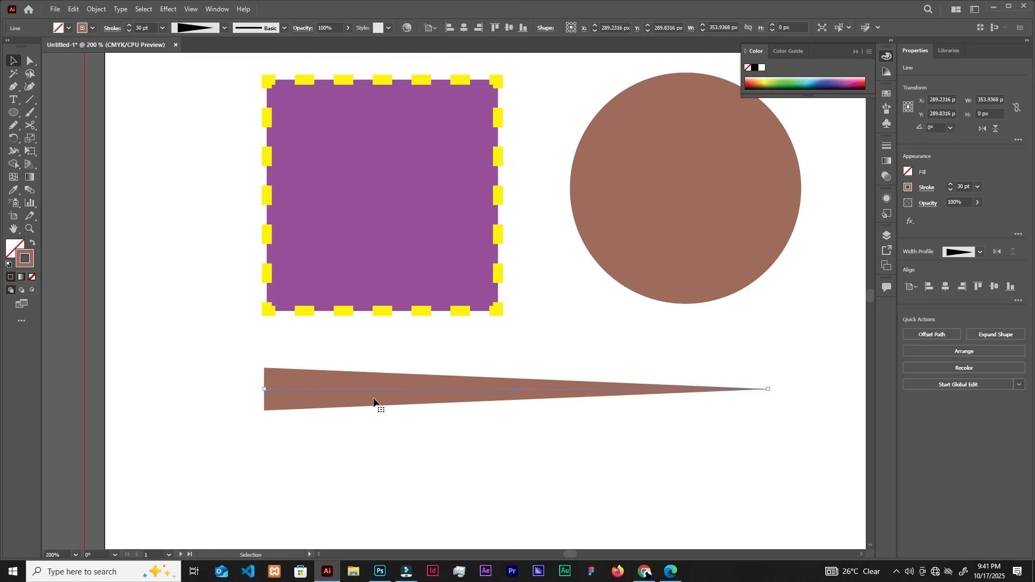
click(224, 28)
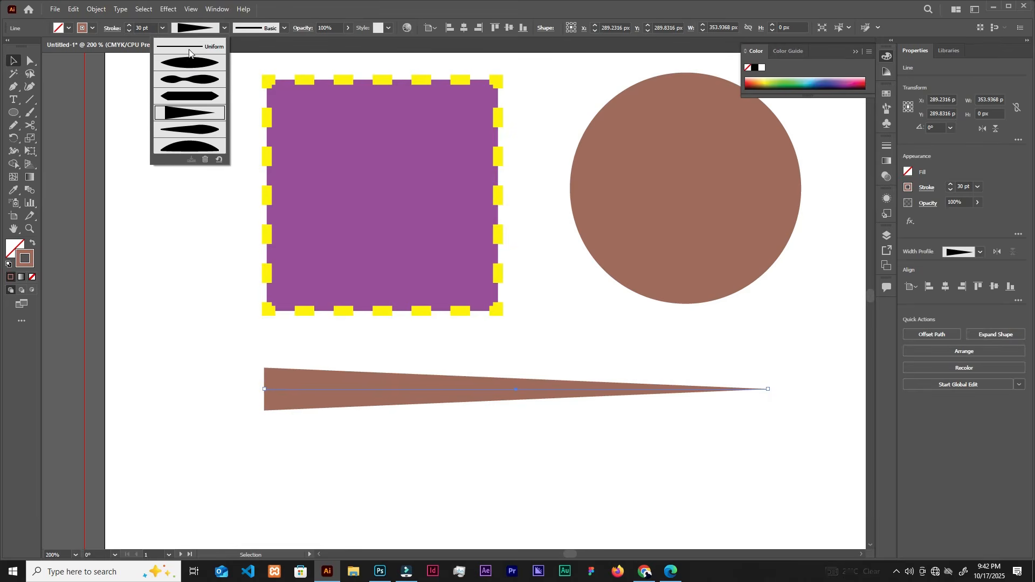
click(208, 47)
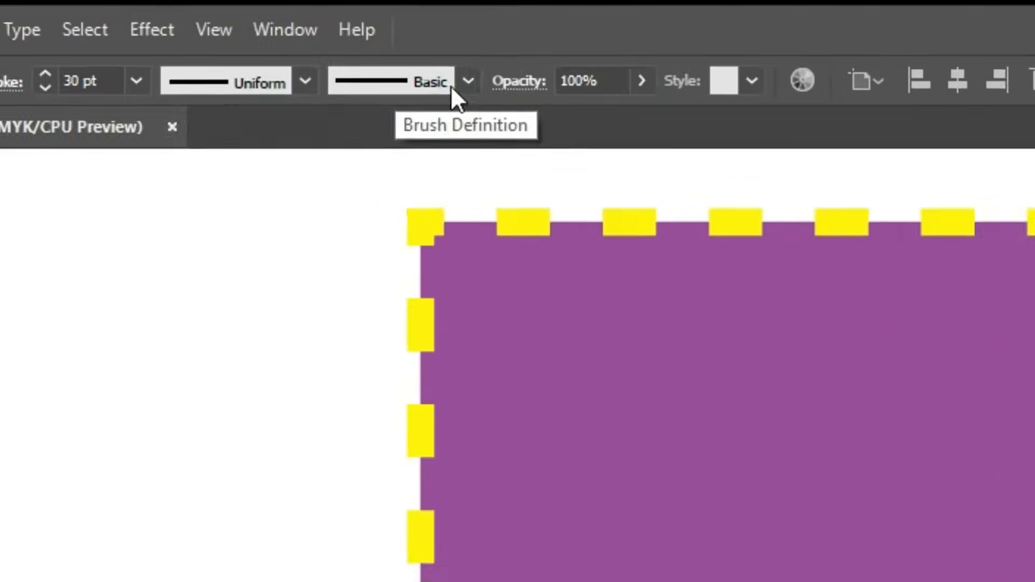
Try the Charcoal - Feather, ornamental banner, Mop and denim seam brushes on the line in turn.
click(284, 28)
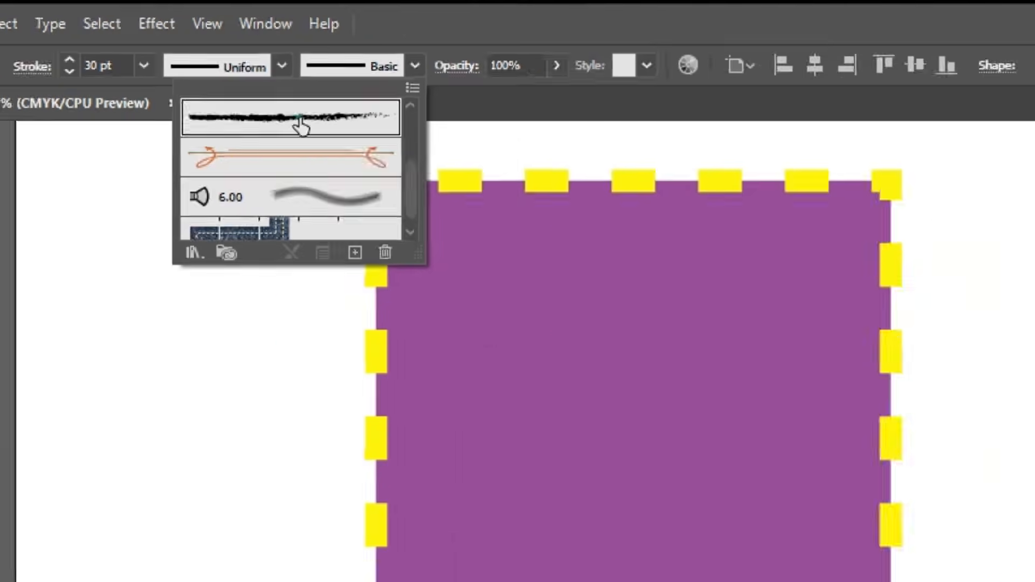
click(333, 157)
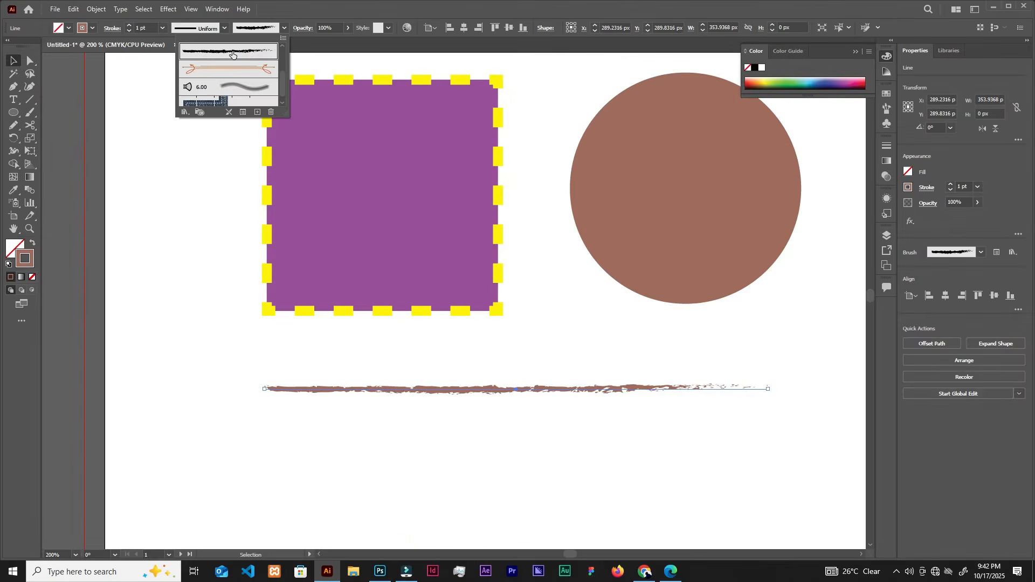
click(223, 69)
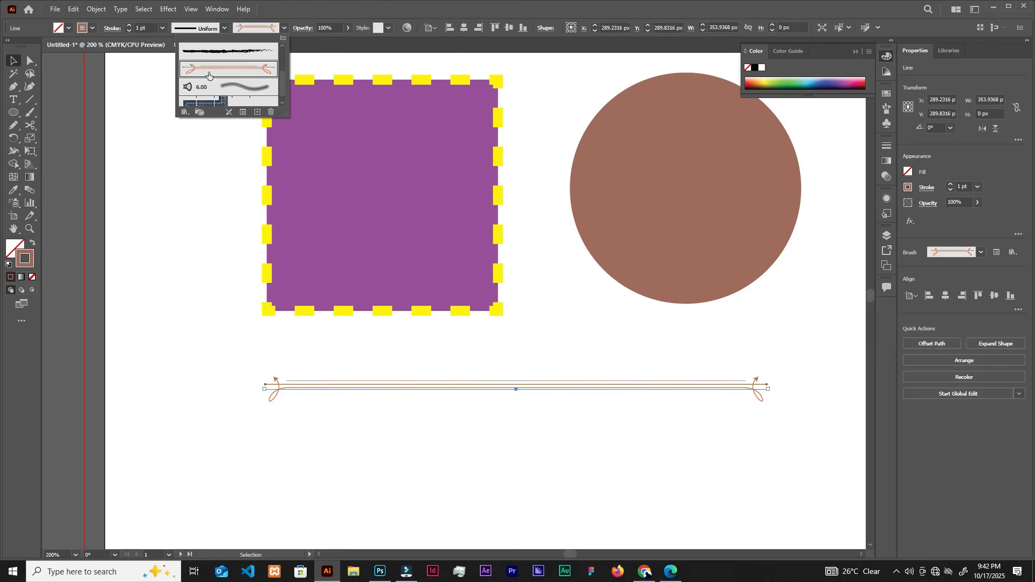
click(238, 94)
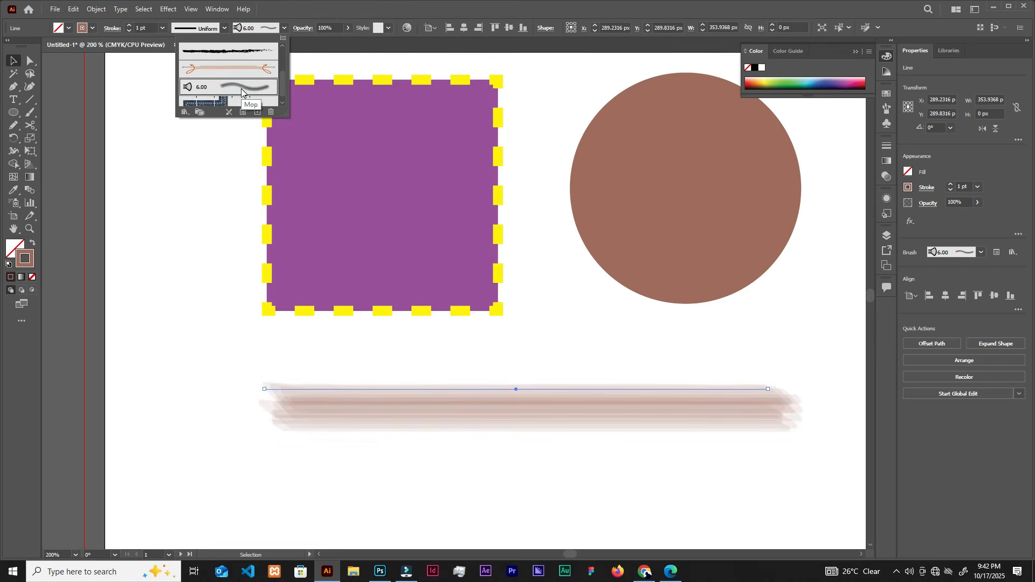
scroll(240, 93, down, 1)
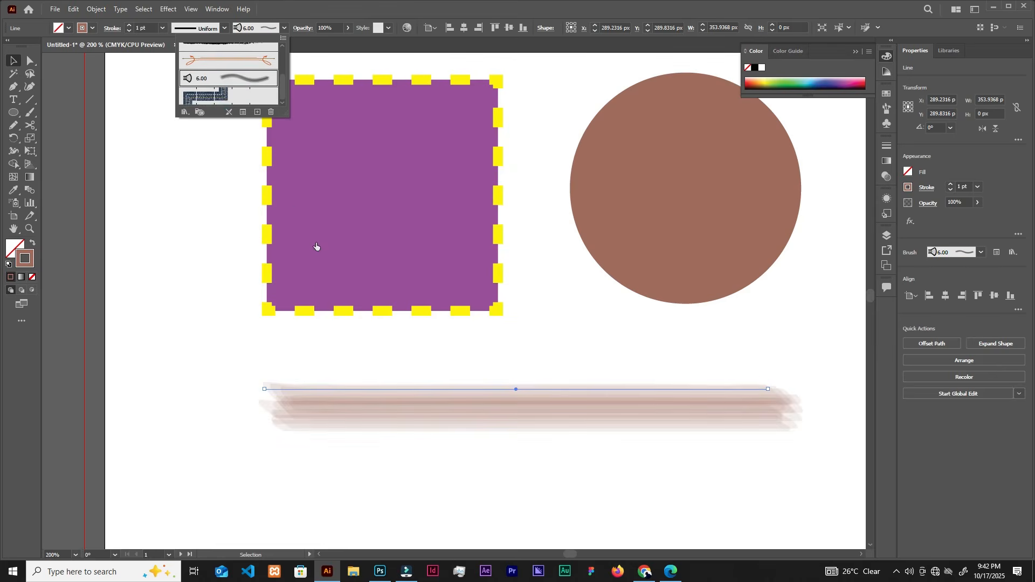
click(244, 104)
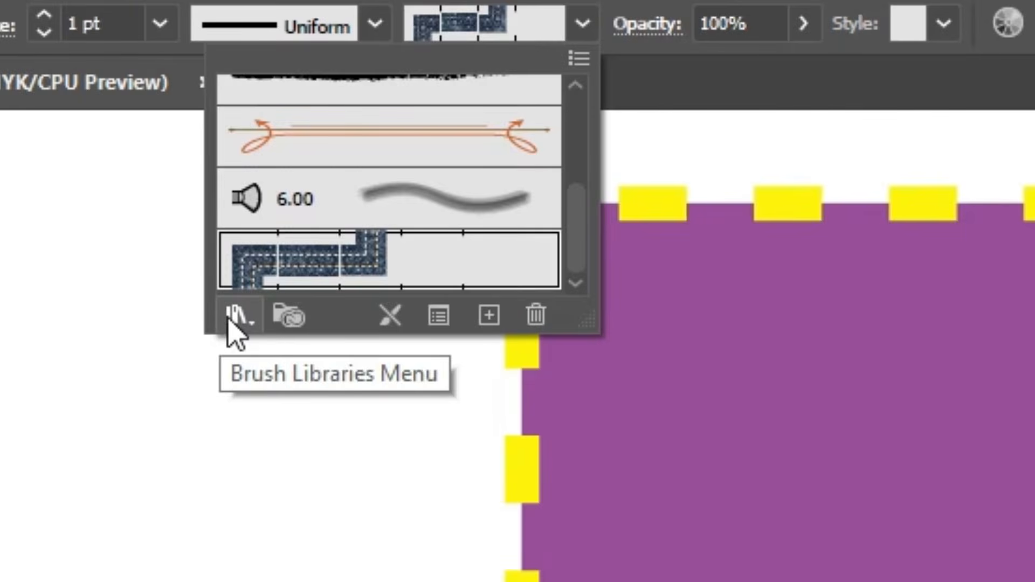
Open the Arrows_Special brush library and enlarge it to show more arrow brushes.
click(233, 318)
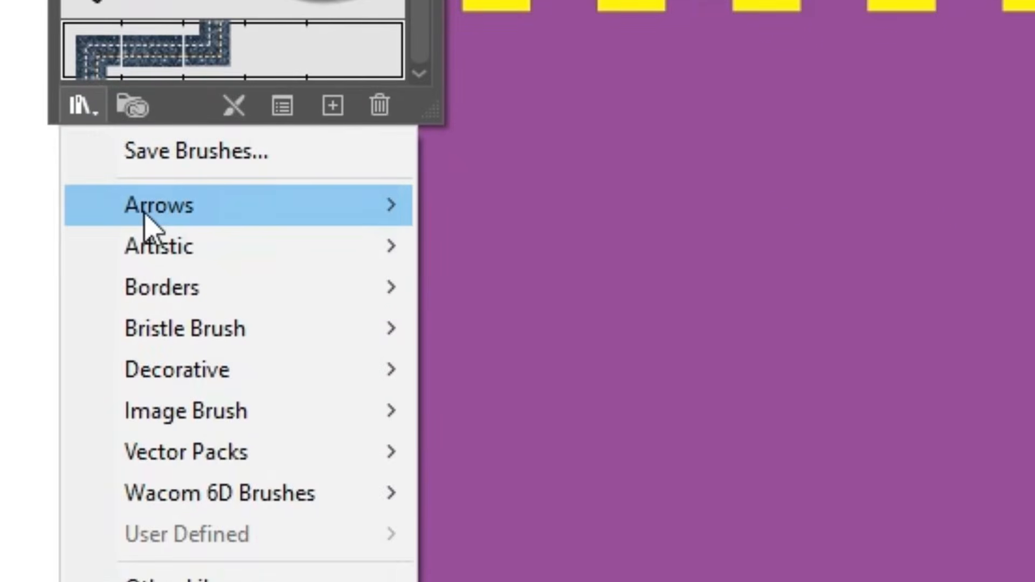
mouse_move(146, 216)
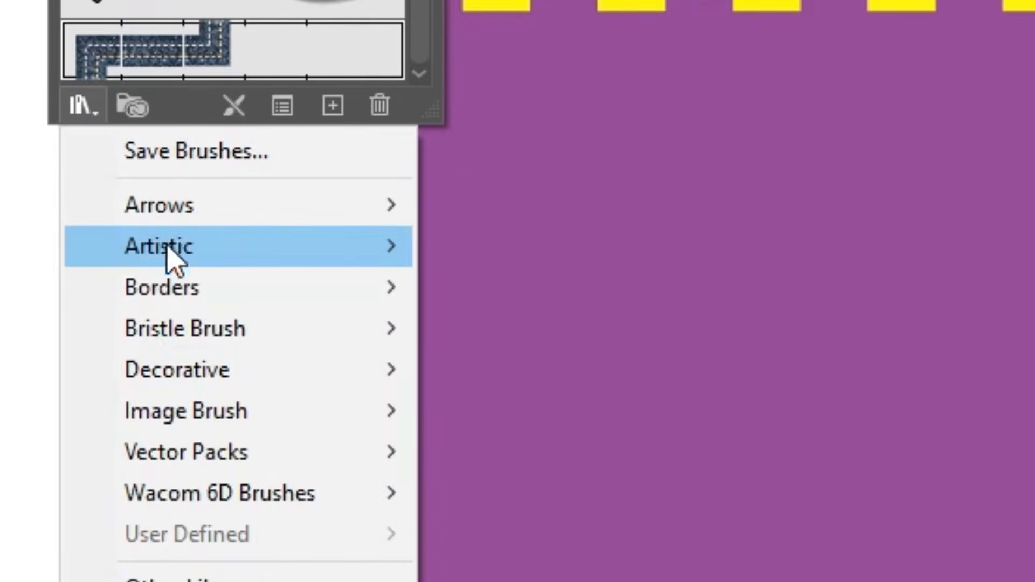
click(183, 209)
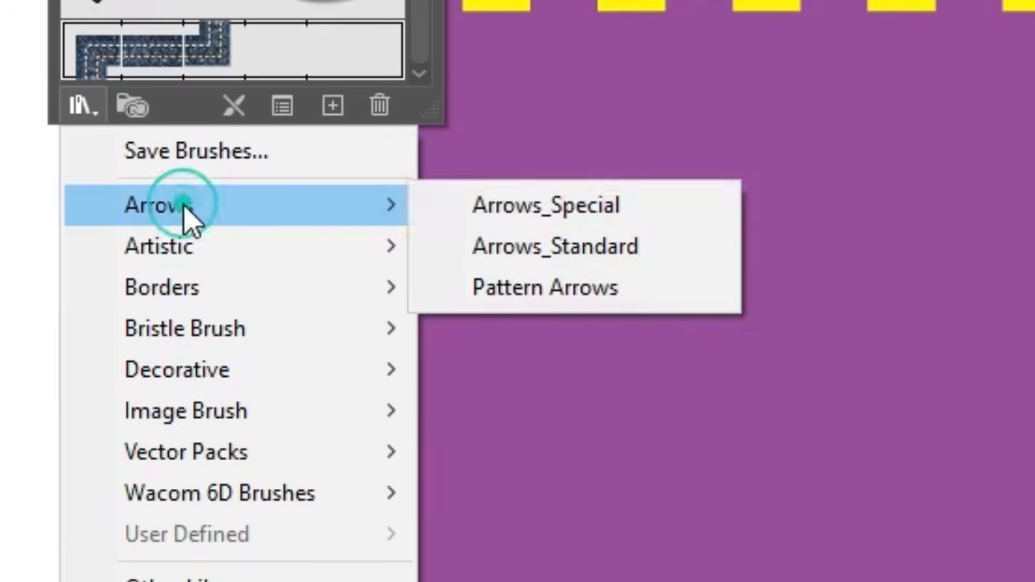
click(502, 212)
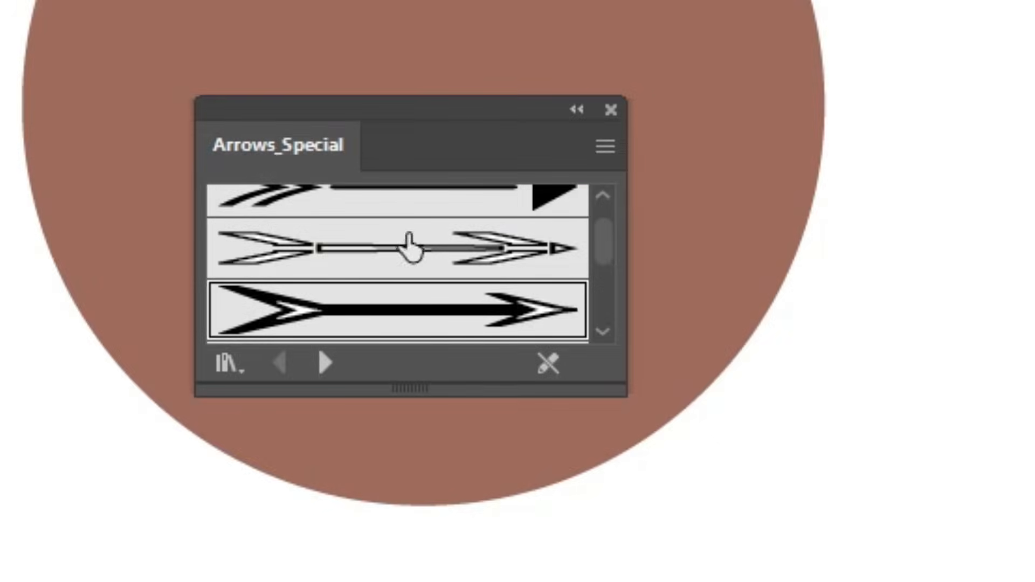
click(604, 224)
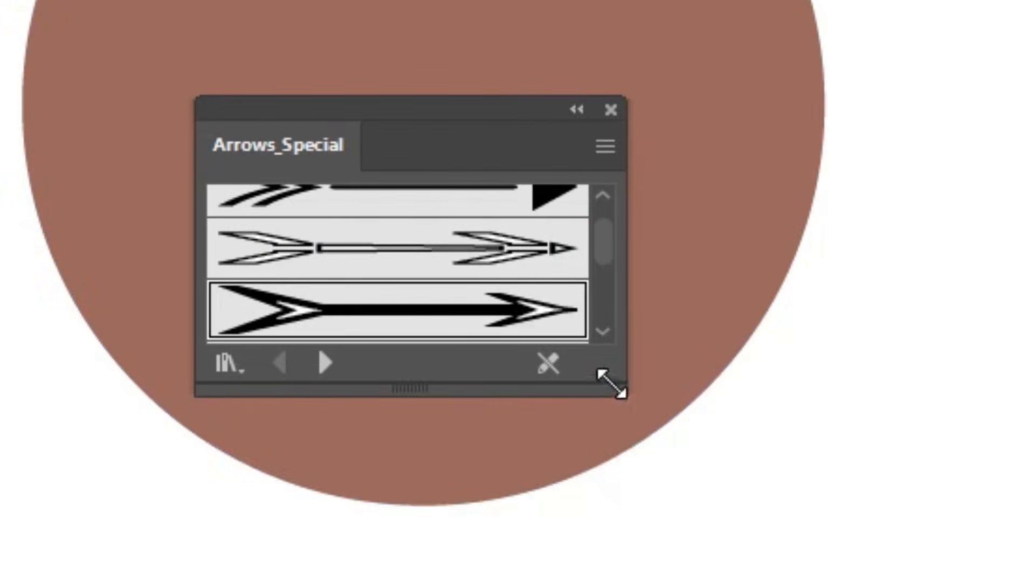
drag(613, 390, 698, 569)
scroll(440, 351, down, 1)
scroll(596, 358, up, 5)
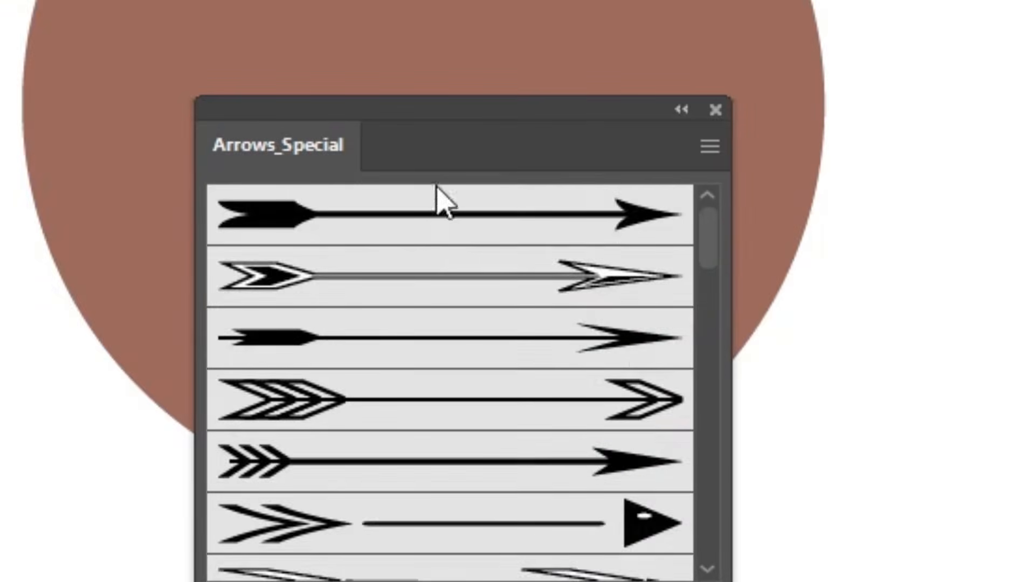
Try the first four Arrows_Special brushes on the line one after another.
click(437, 212)
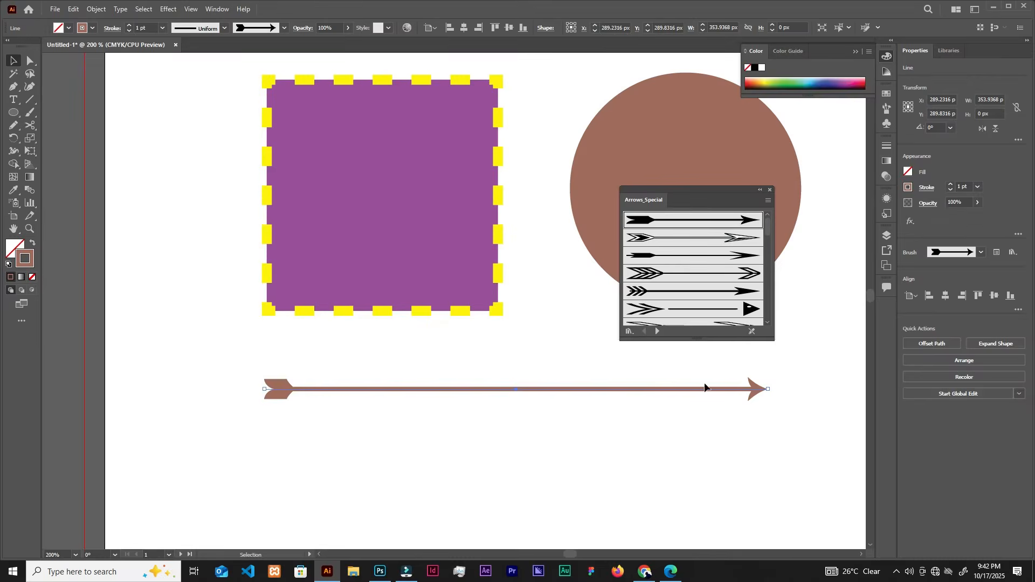
click(681, 238)
click(685, 255)
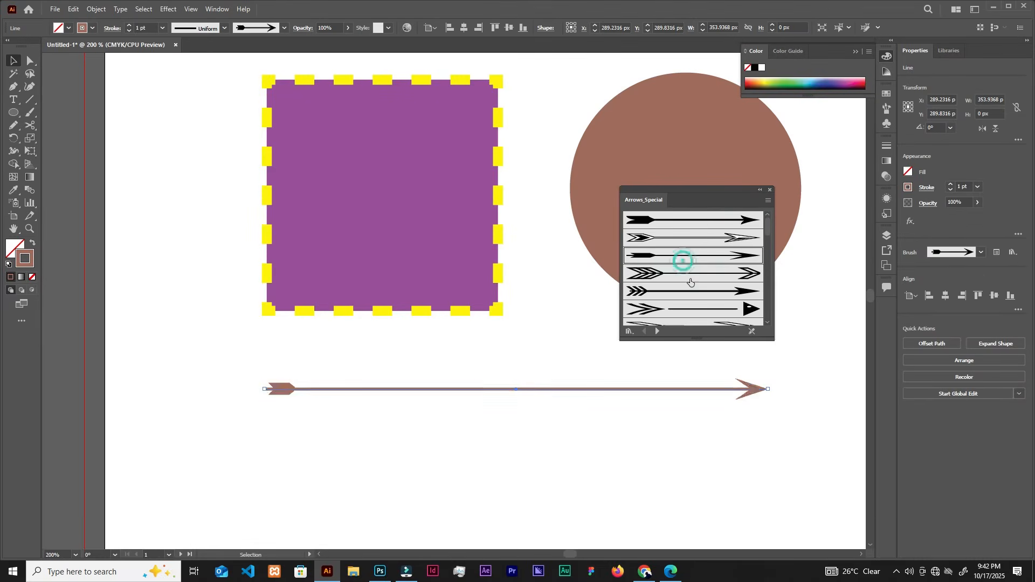
click(694, 279)
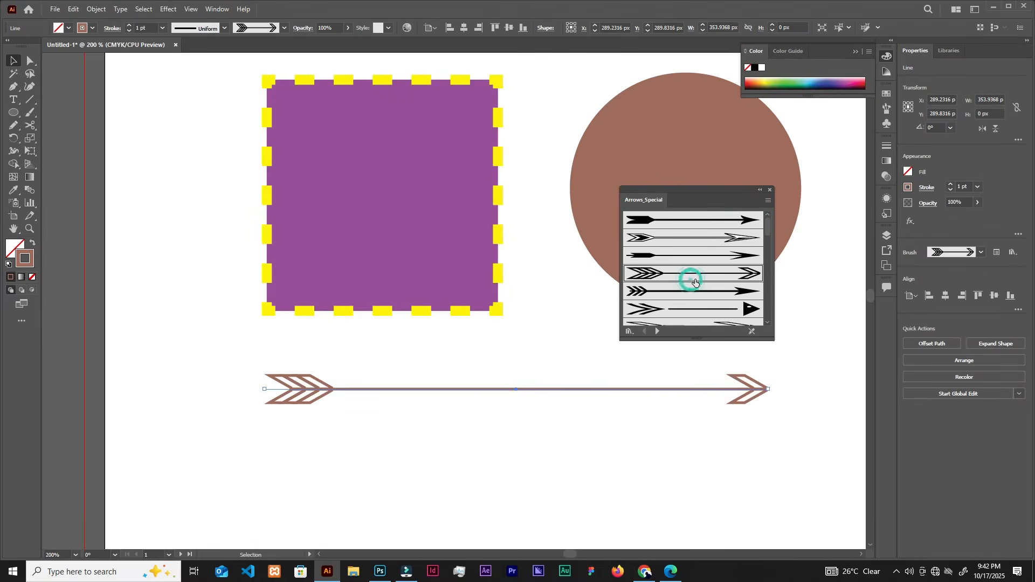
Collapse the Arrows_Special library and undo all brush changes on the line back to the Basic stroke.
click(759, 190)
key(ctrl+z)
key(ctrl+z)
key(ctrl+z)
key(ctrl+z)
key(ctrl+z)
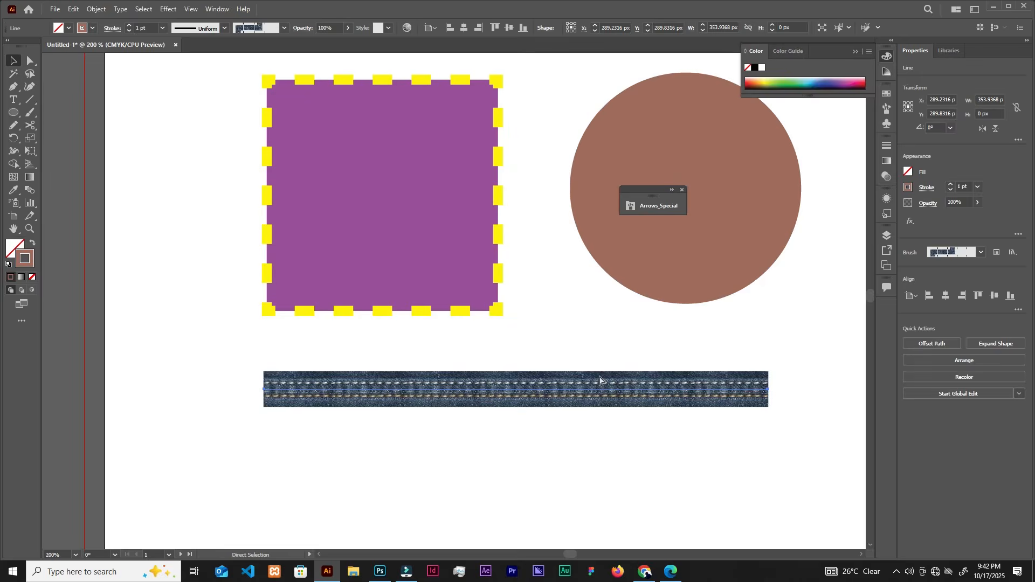
key(ctrl+z)
key(ctrl+z)
key(ctrl+z)
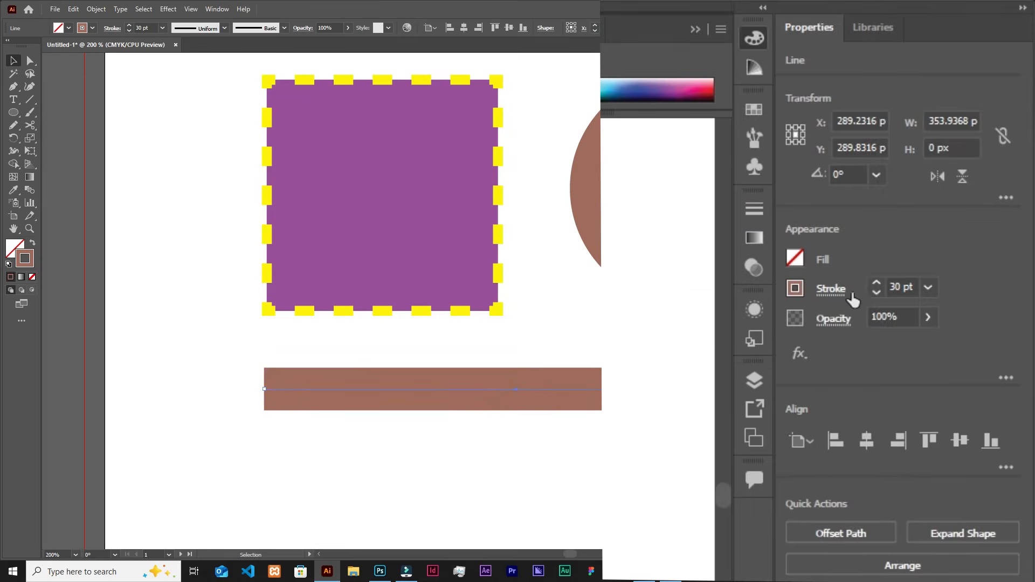
Compare the butt, round and projecting caps on the line's stroke, keeping Round Cap, and set its corner to Round Join.
click(836, 292)
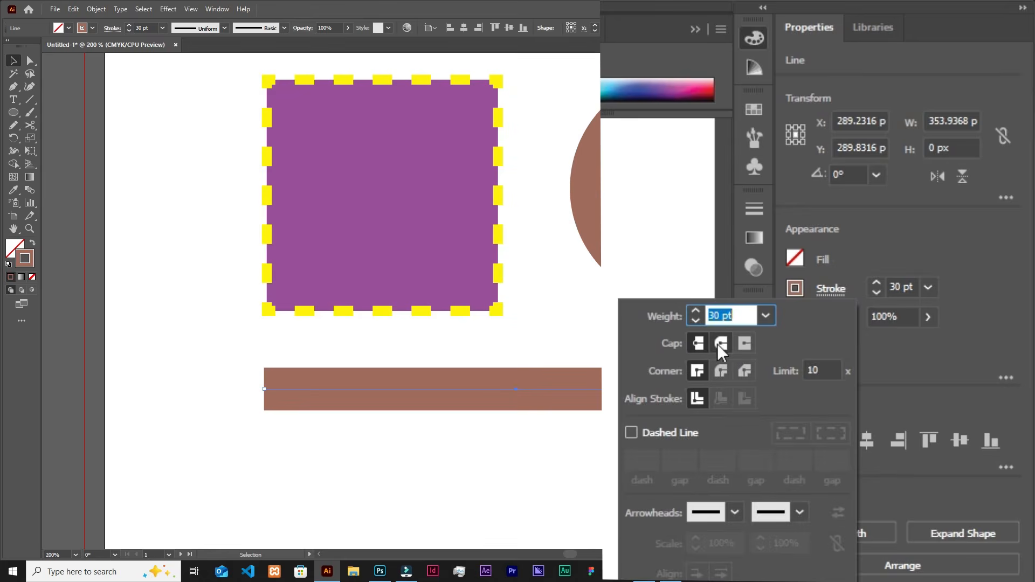
click(717, 344)
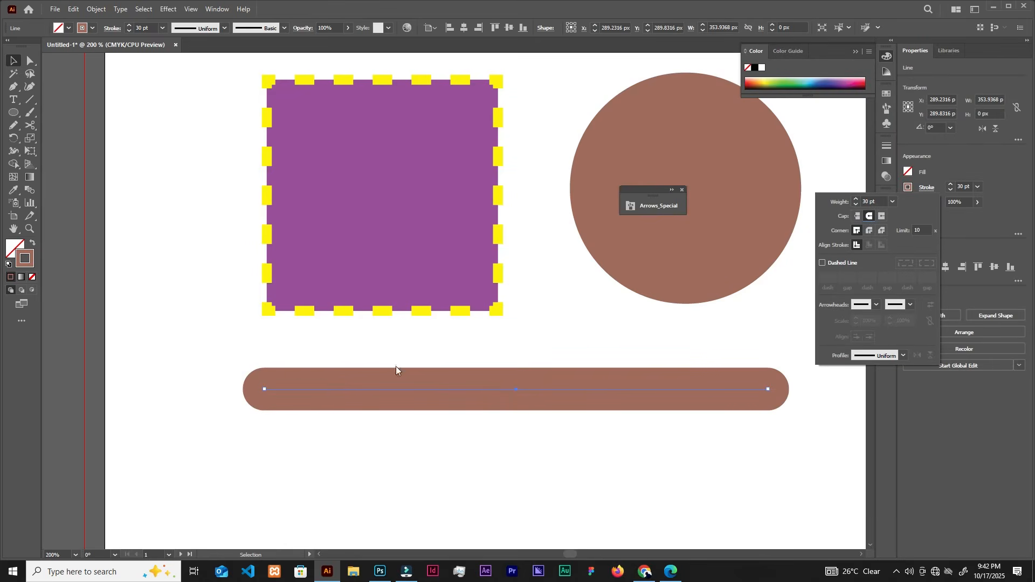
click(882, 215)
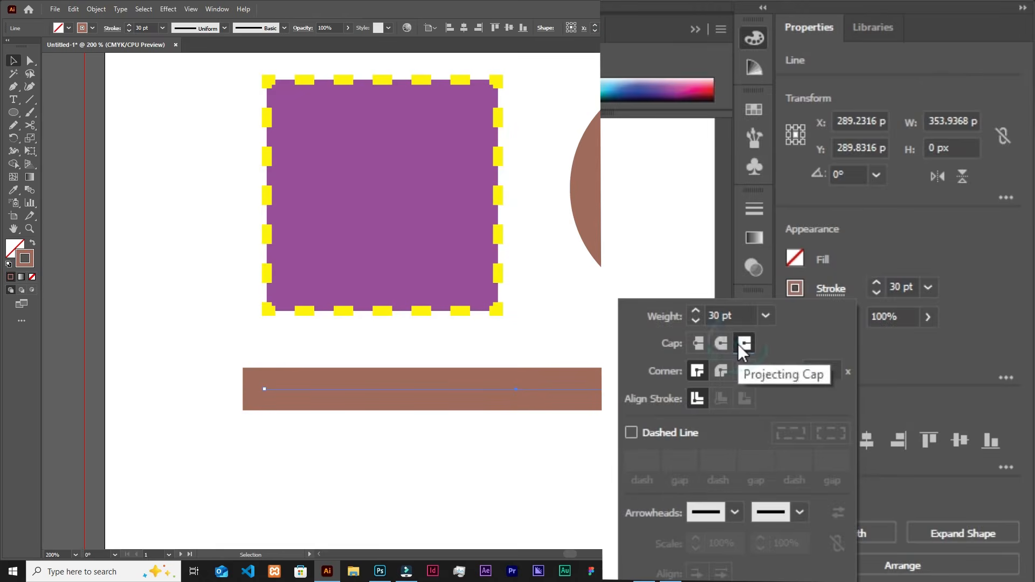
click(699, 344)
click(745, 343)
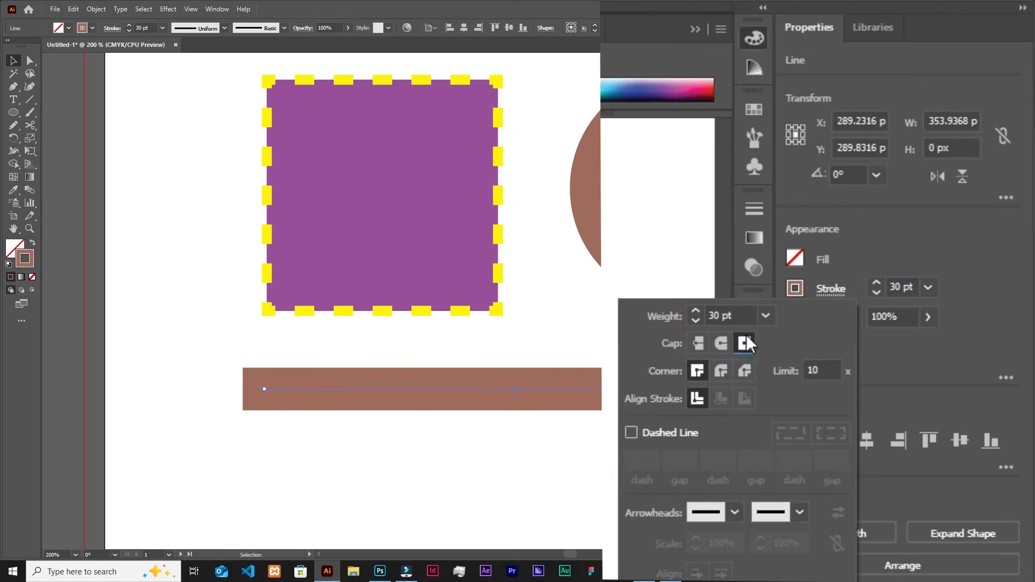
click(719, 349)
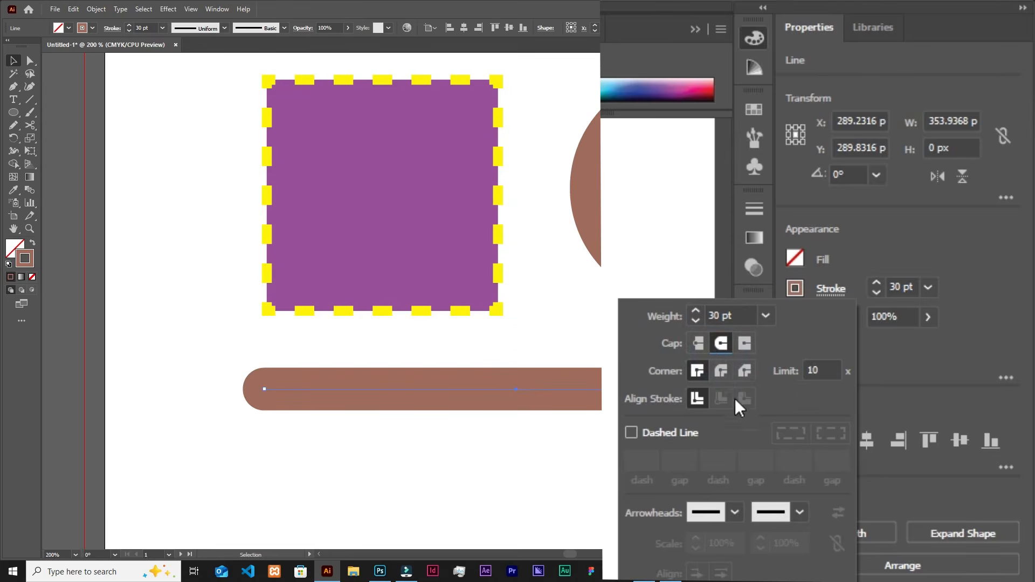
click(722, 371)
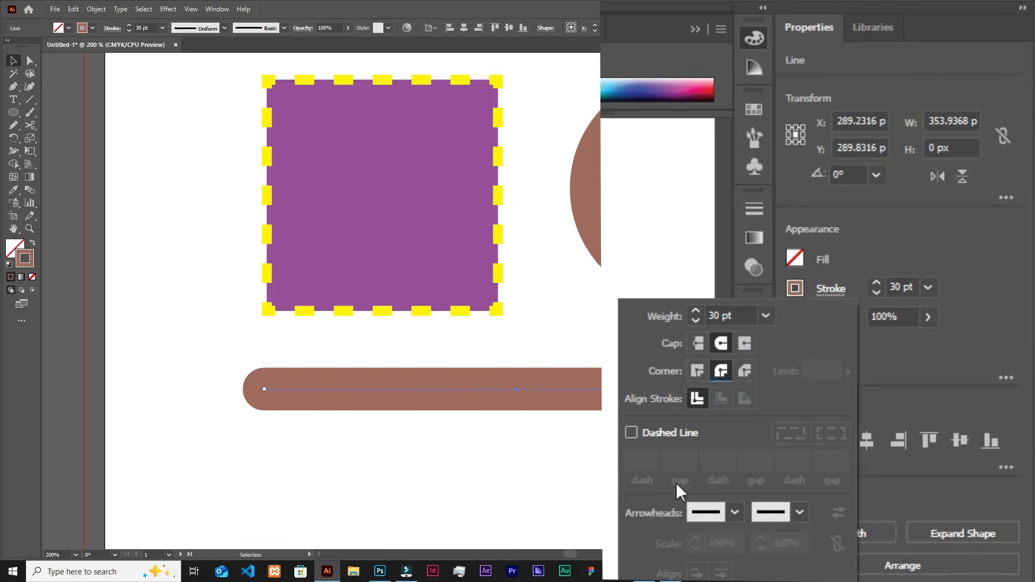
Add the Arrow 1 arrowhead to the line's start point and set the stroke weight to 4 pt.
scroll(659, 441, down, 3)
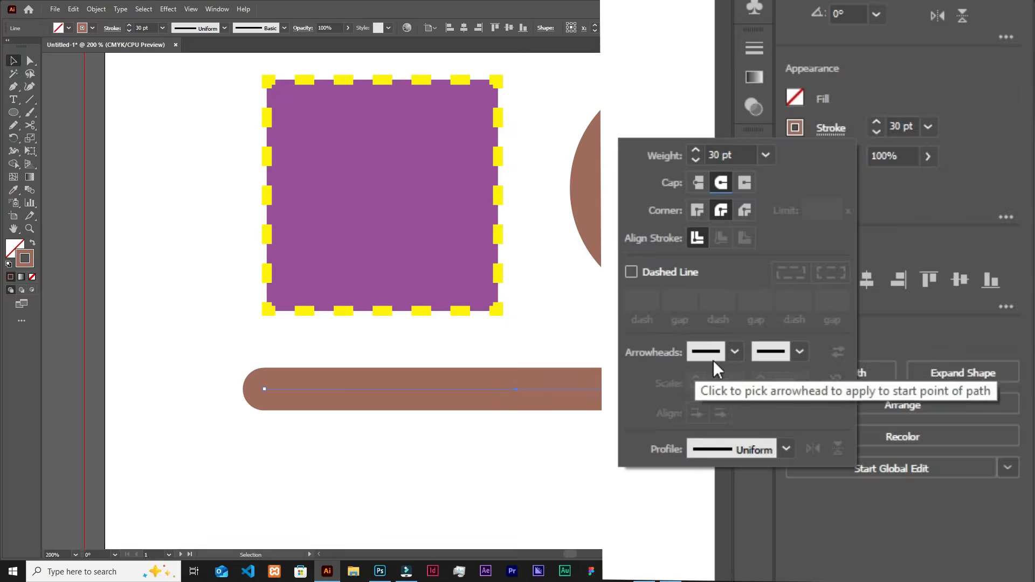
click(734, 352)
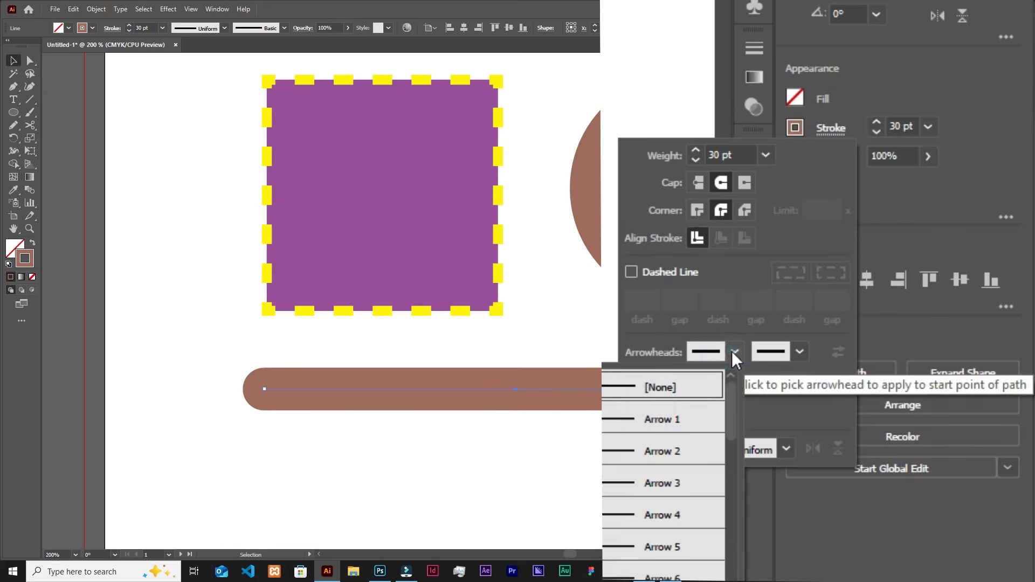
click(614, 420)
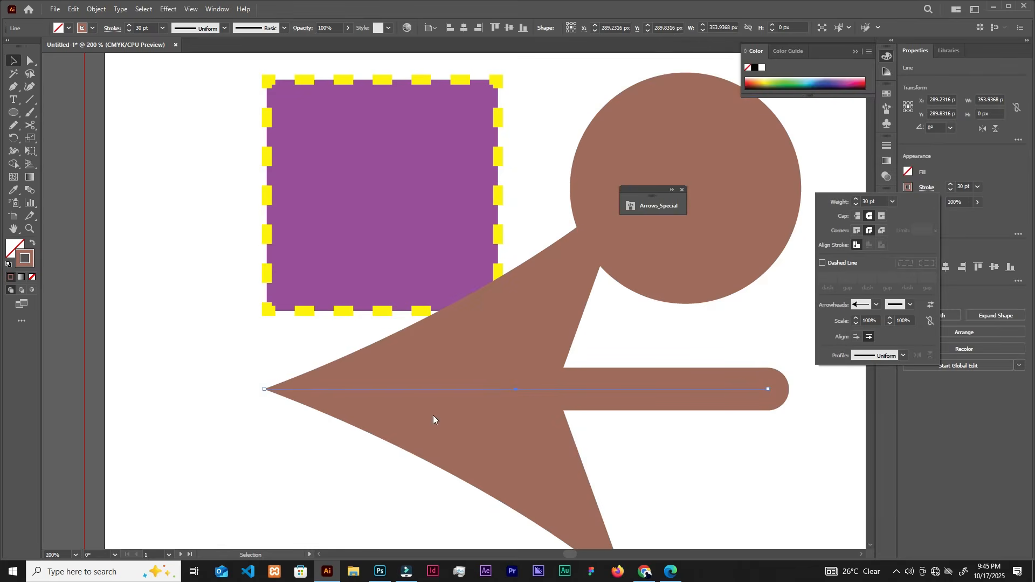
click(891, 200)
click(906, 284)
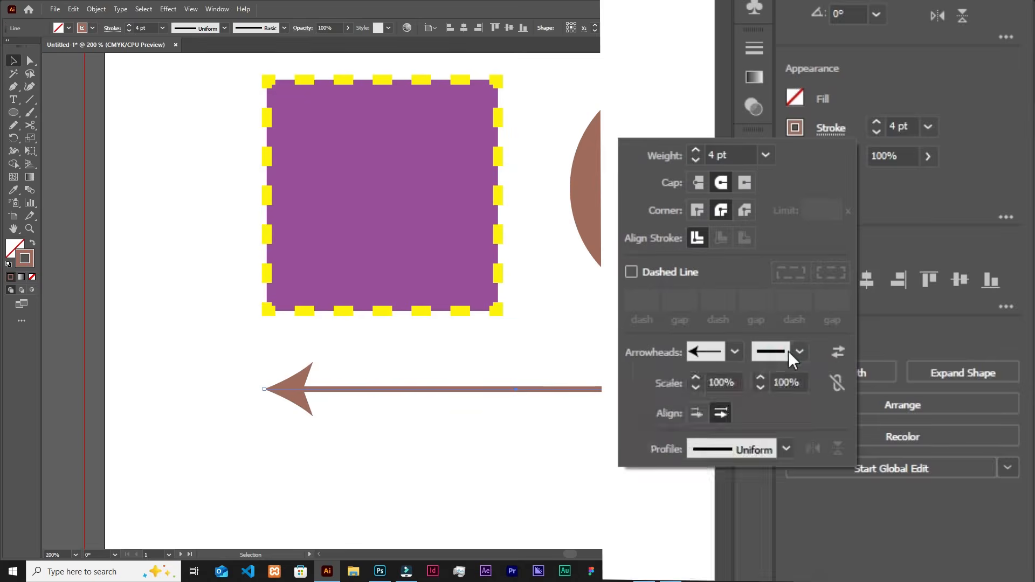
Try Arrow 1 at the line's end point, and set both the end and start arrowheads to Arrow 6.
click(789, 351)
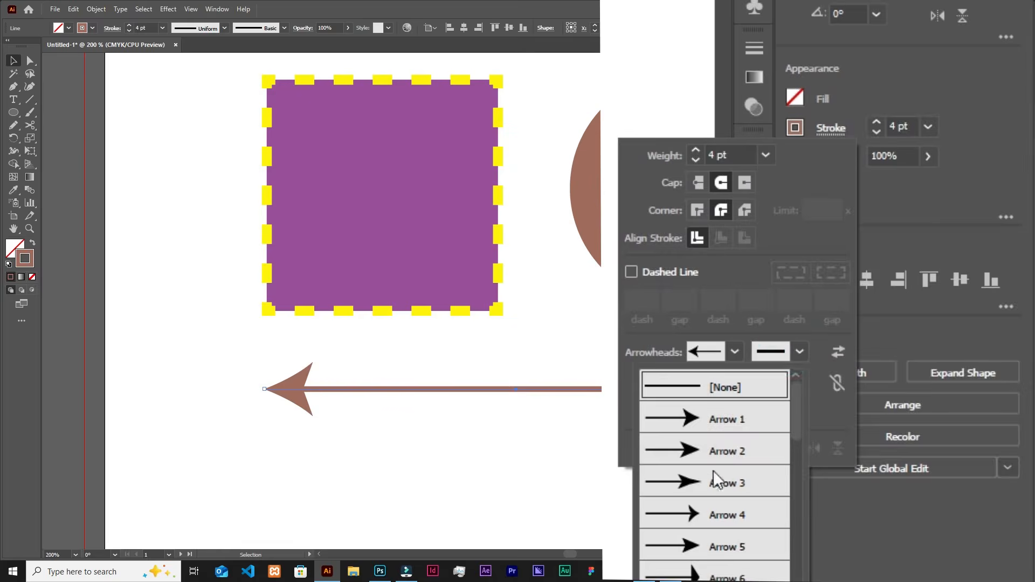
click(695, 426)
click(907, 306)
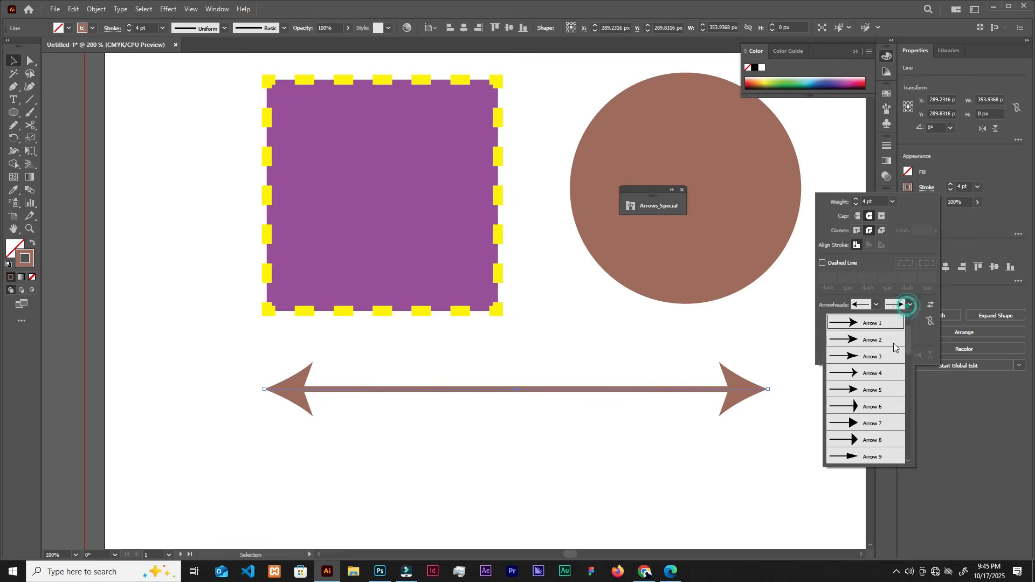
click(859, 410)
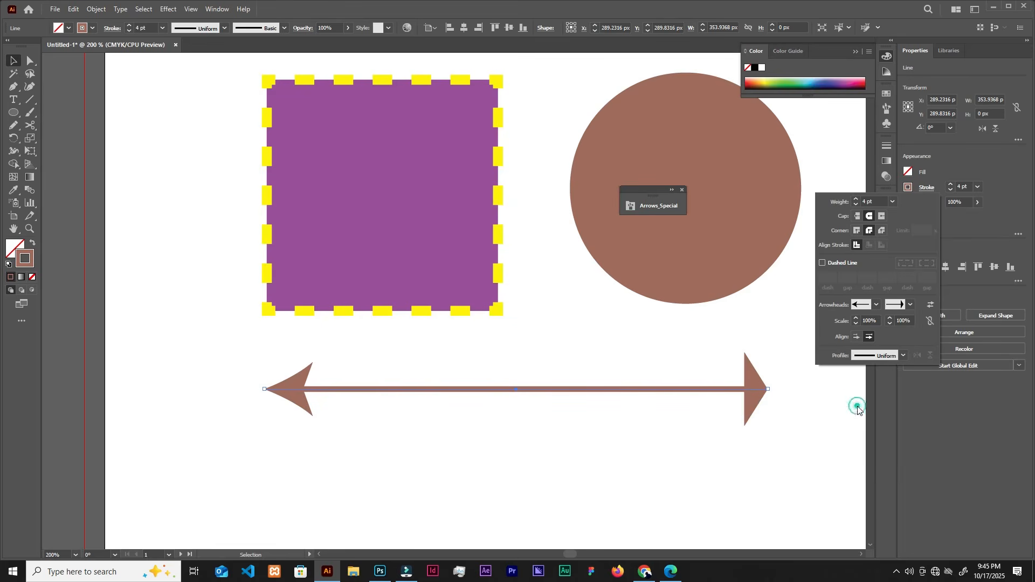
click(876, 305)
click(824, 405)
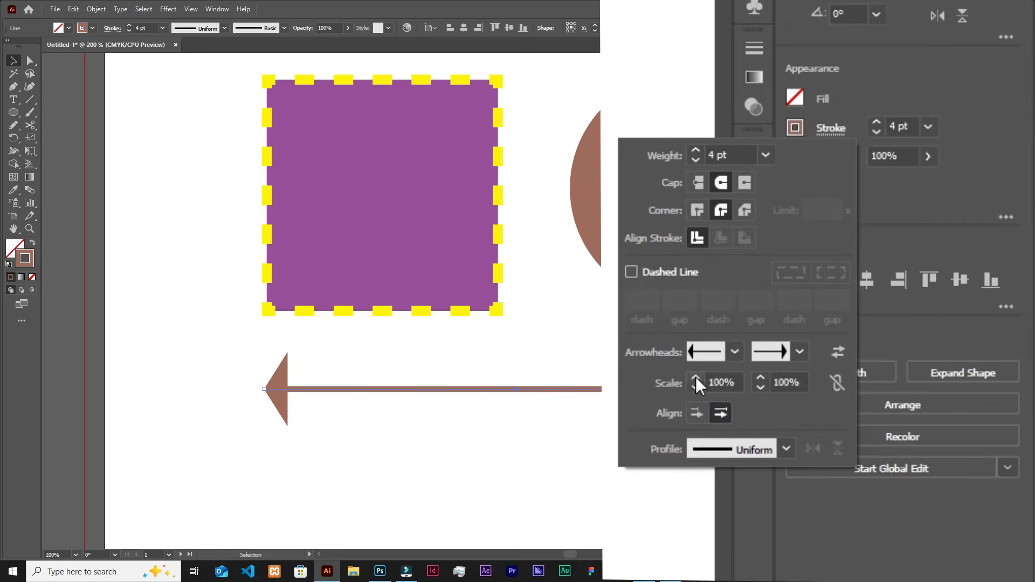
Increase the scale of the line's start arrowhead to 126%.
click(695, 377)
click(695, 377)
click(695, 377)
click(696, 376)
click(695, 377)
click(696, 377)
click(695, 376)
click(696, 377)
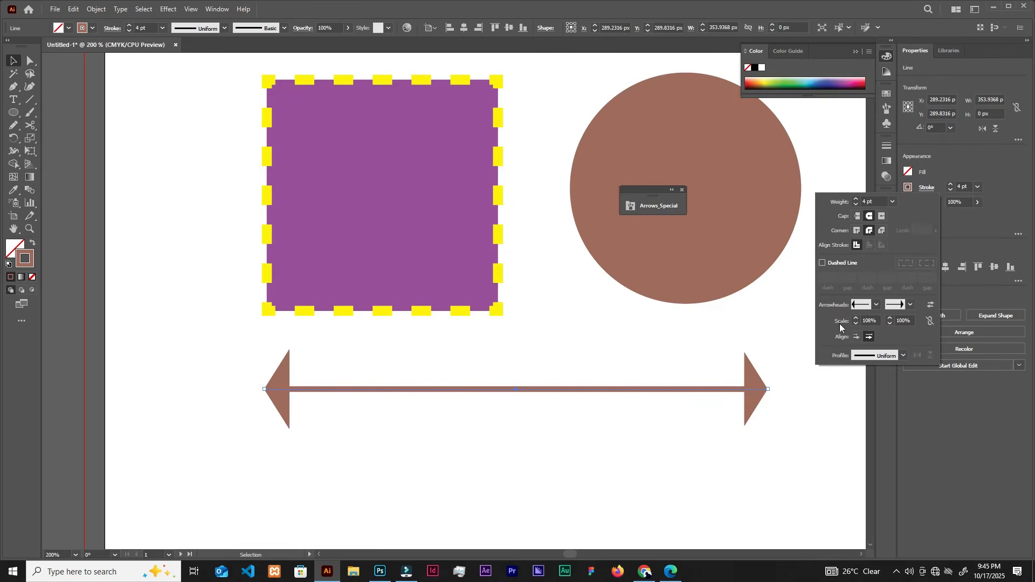
click(859, 317)
click(859, 317)
click(858, 317)
click(859, 317)
Try the lens-shaped width profile on the line, replace it with the double-bulge profile, and deselect the line.
click(904, 354)
click(878, 398)
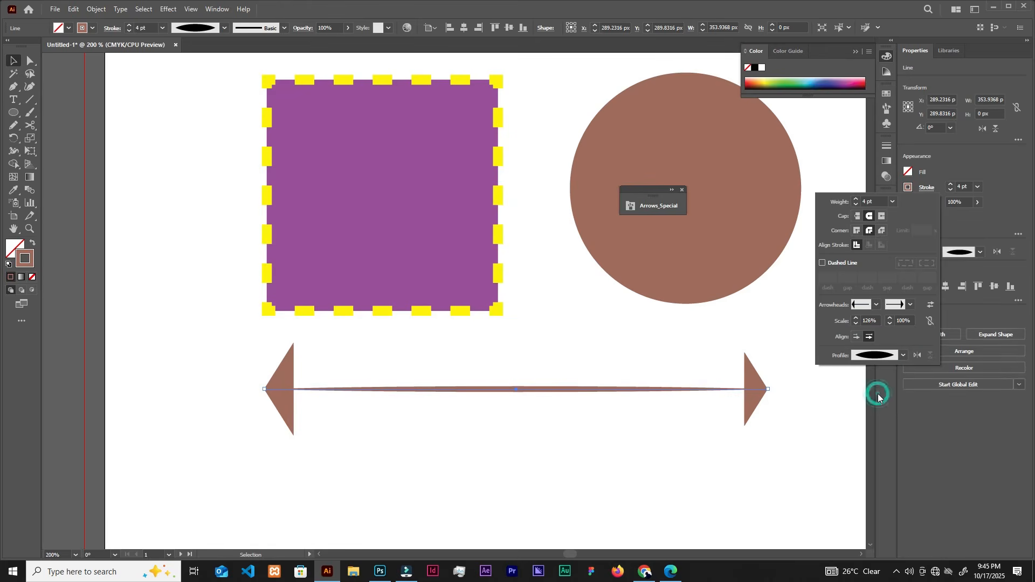
click(890, 356)
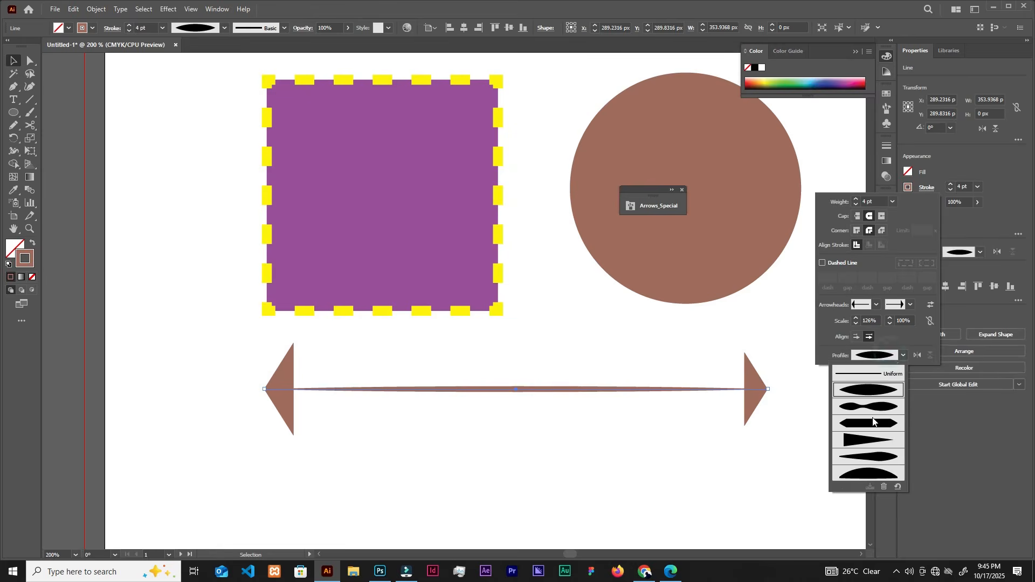
click(869, 411)
click(545, 377)
click(520, 447)
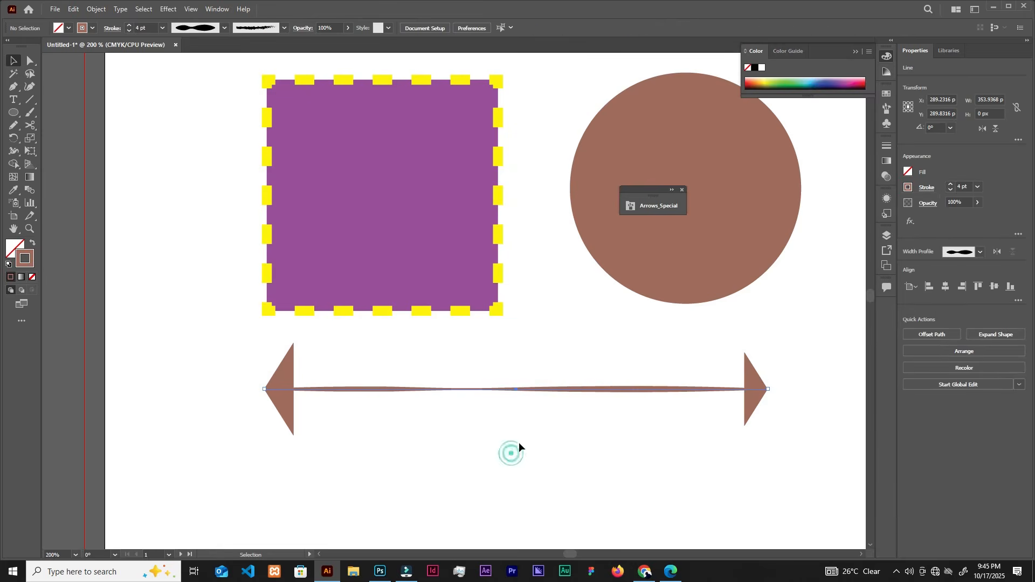
Close the collapsed Arrows_Special brush library that covers the circle.
scroll(457, 296, down, 3)
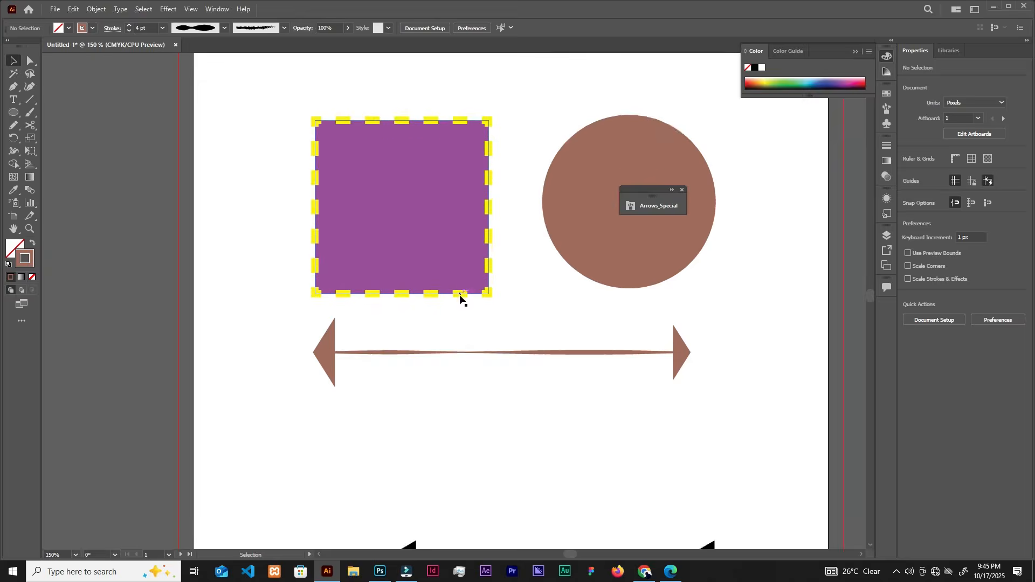
scroll(460, 298, down, 3)
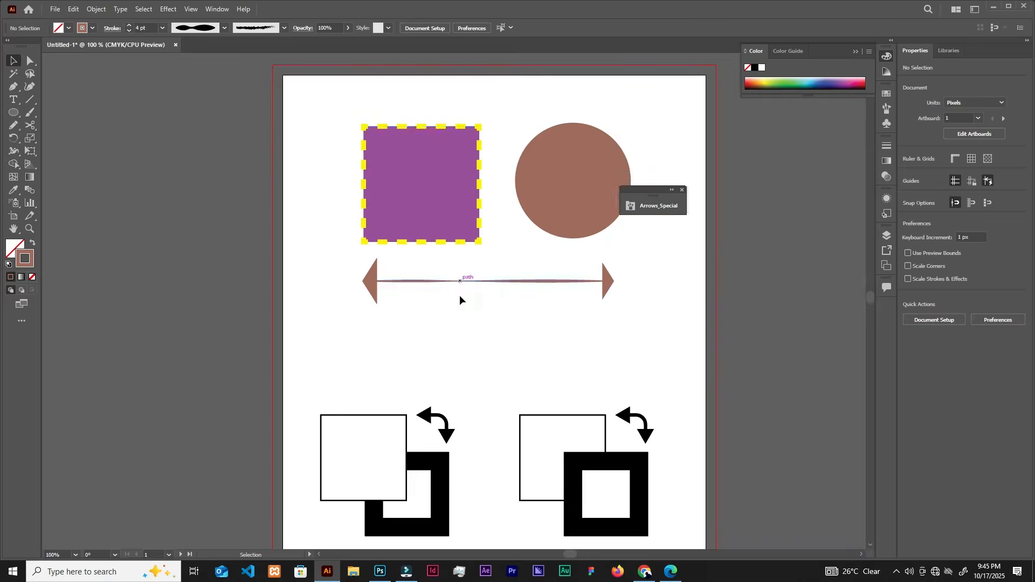
scroll(460, 298, up, 3)
scroll(460, 295, up, 2)
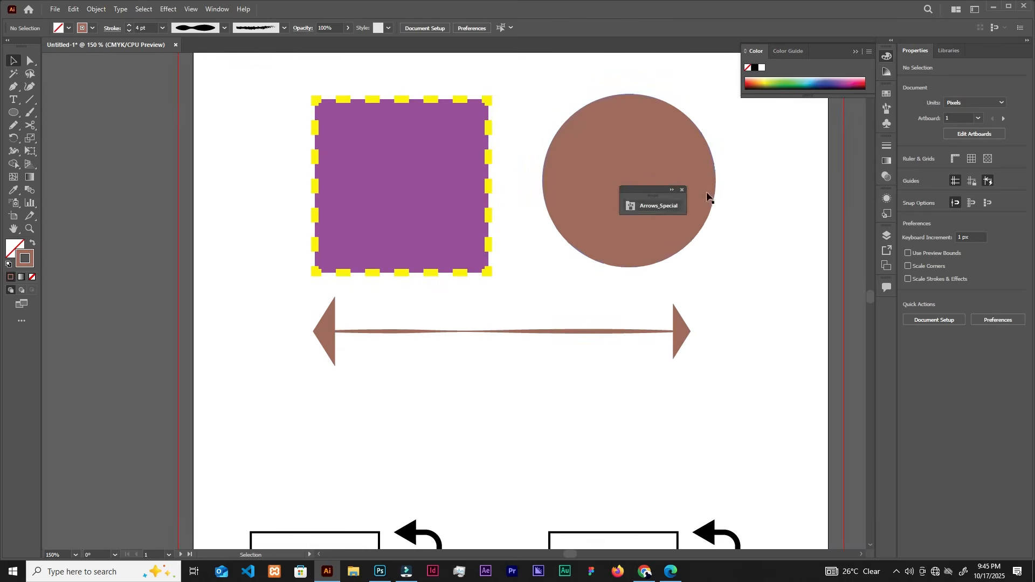
click(682, 190)
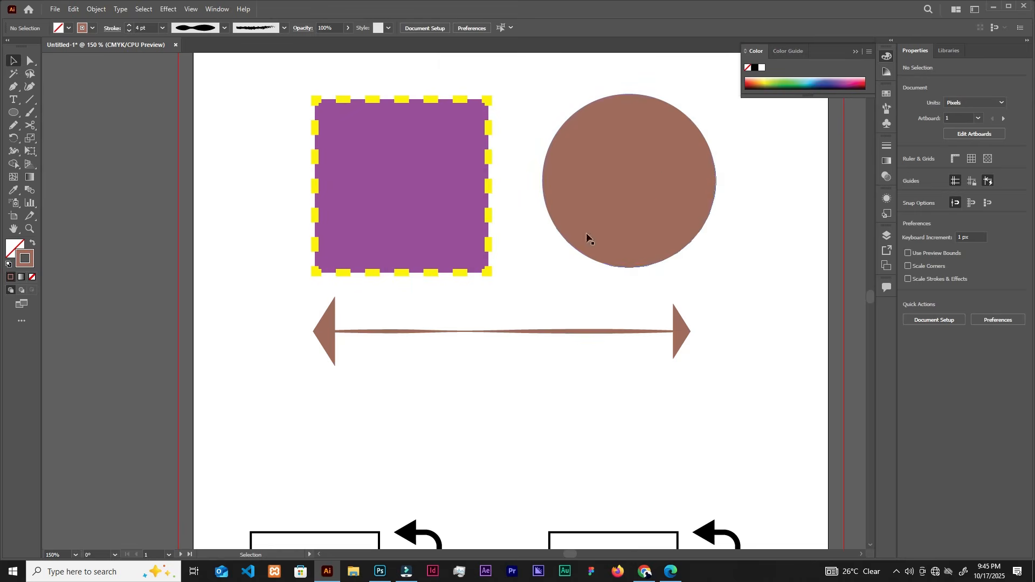
mouse_move(629, 313)
mouse_down()
mouse_move(585, 314)
mouse_move(614, 324)
mouse_up()
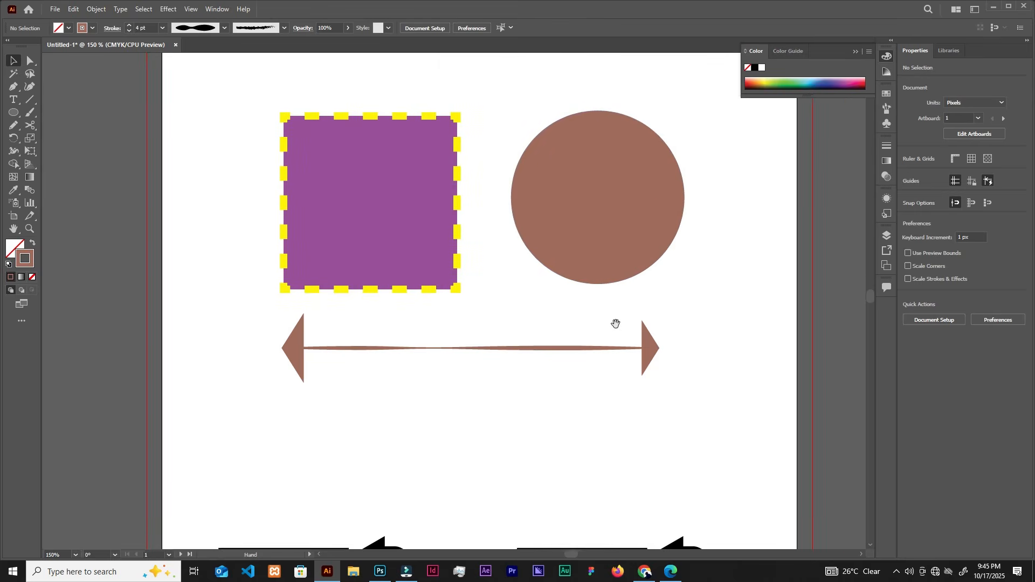
Change the circle's fill to dark blue using the Color Picker.
click(604, 202)
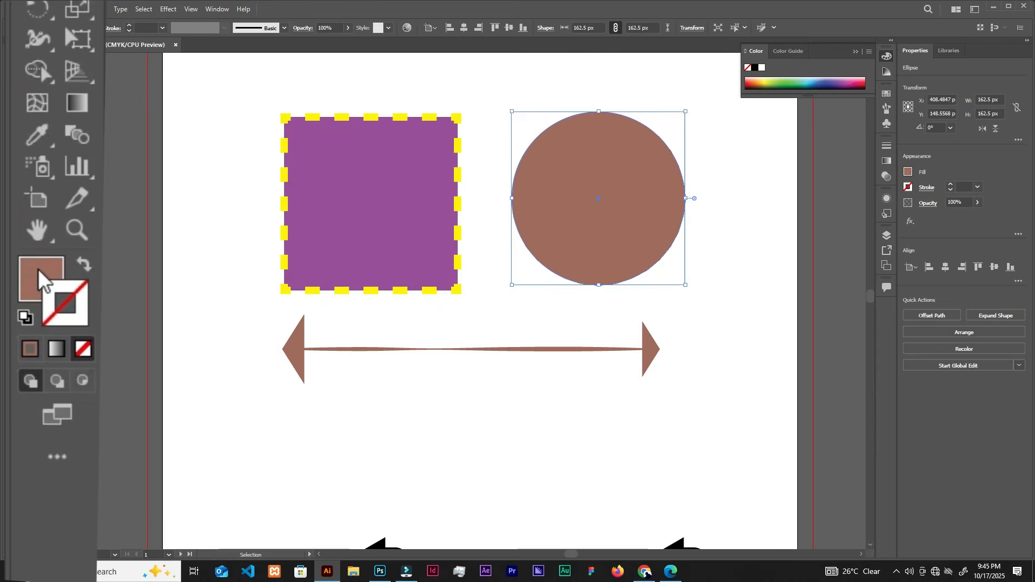
click(38, 272)
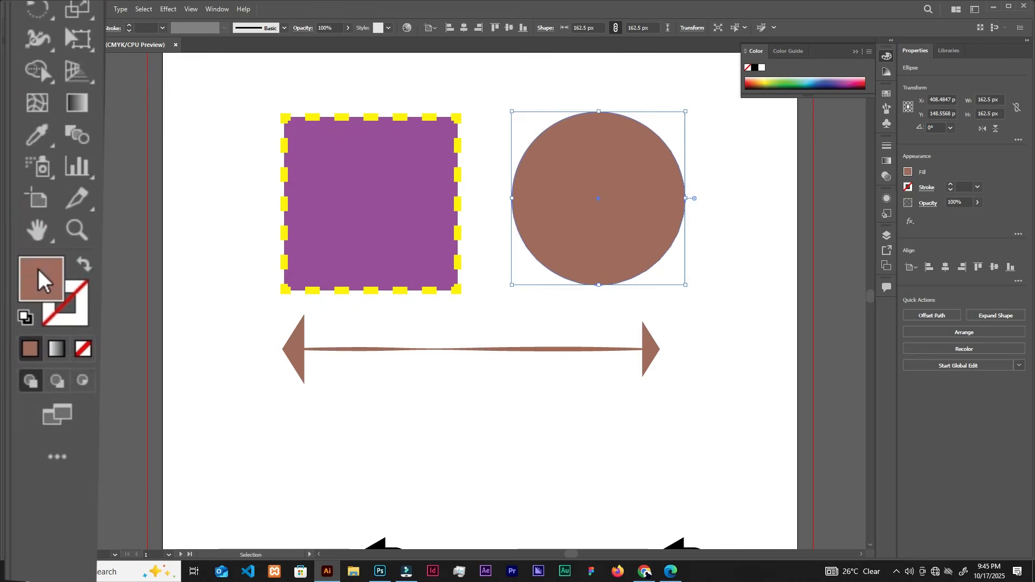
double_click(43, 280)
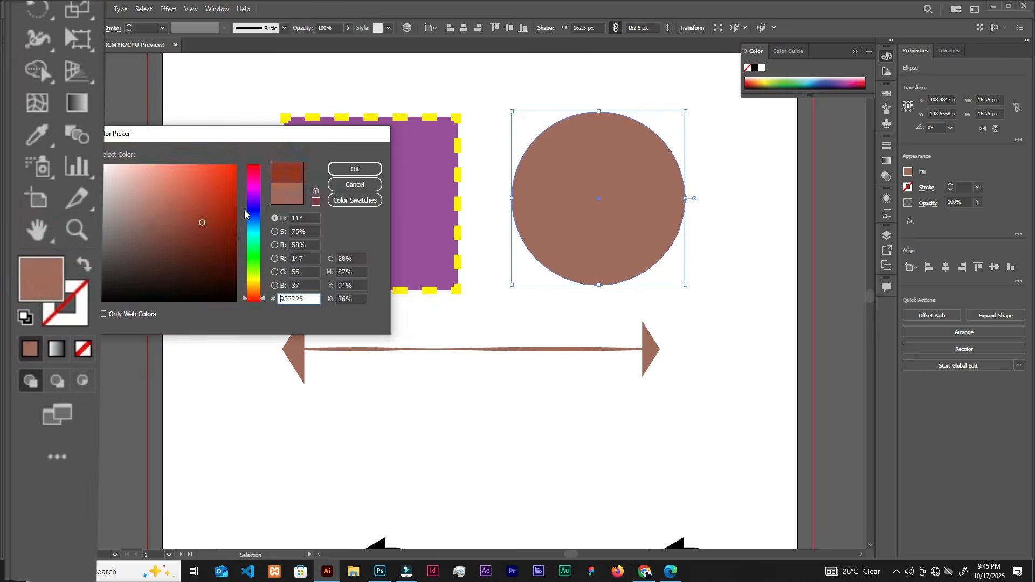
click(253, 210)
click(355, 169)
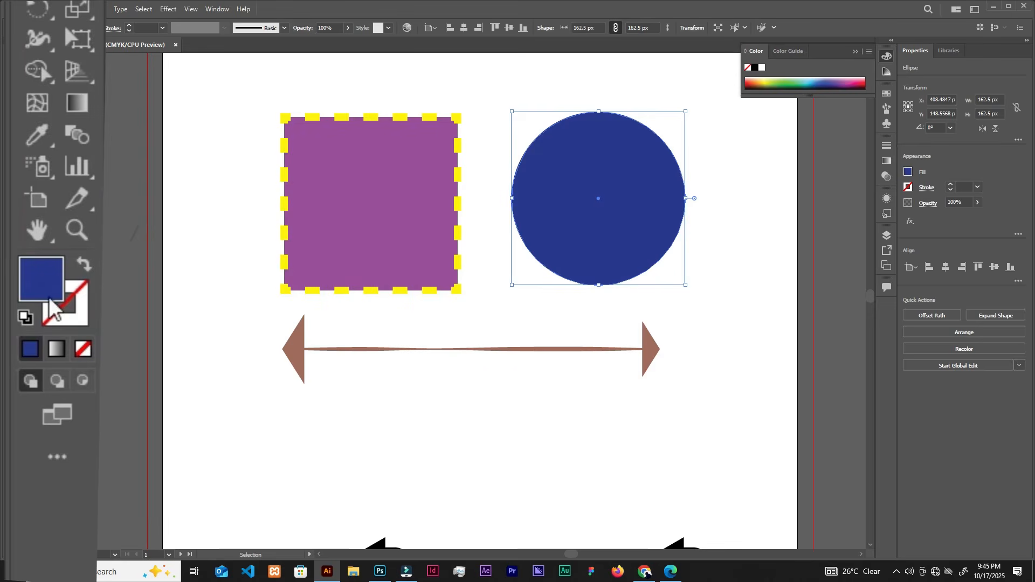
Remove the yellow dashed stroke from the purple square and deselect it.
click(344, 215)
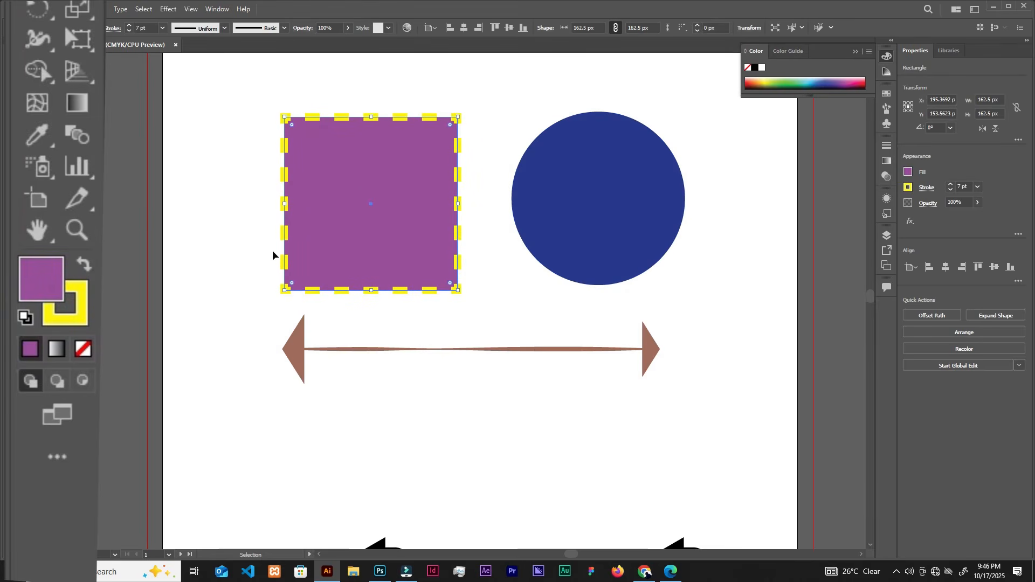
click(81, 314)
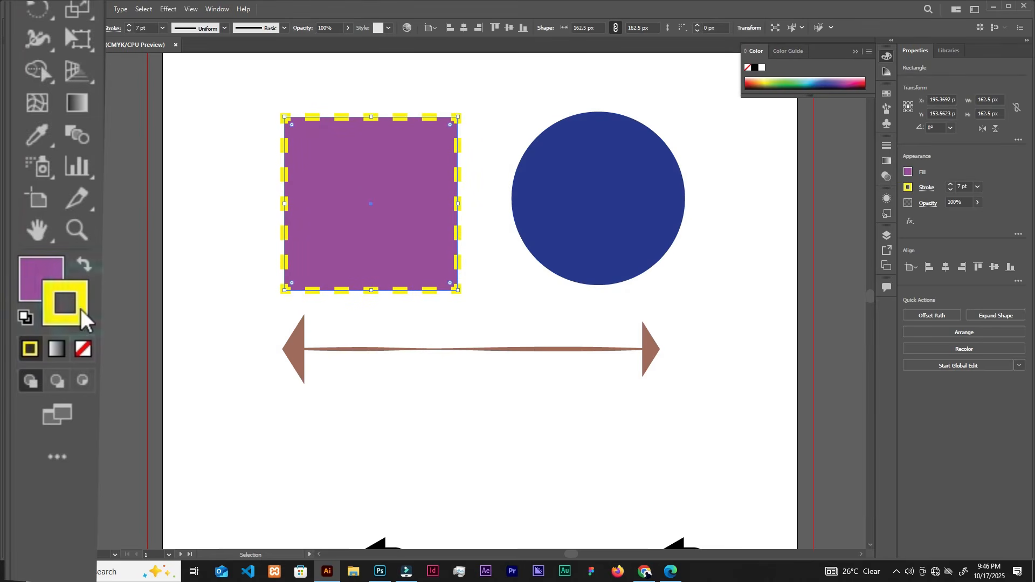
click(82, 349)
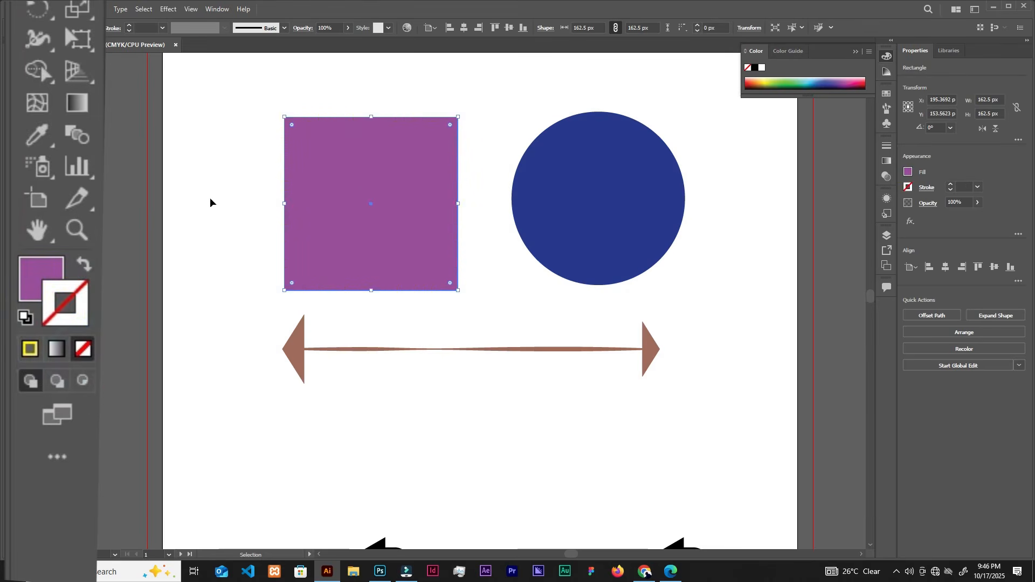
click(278, 106)
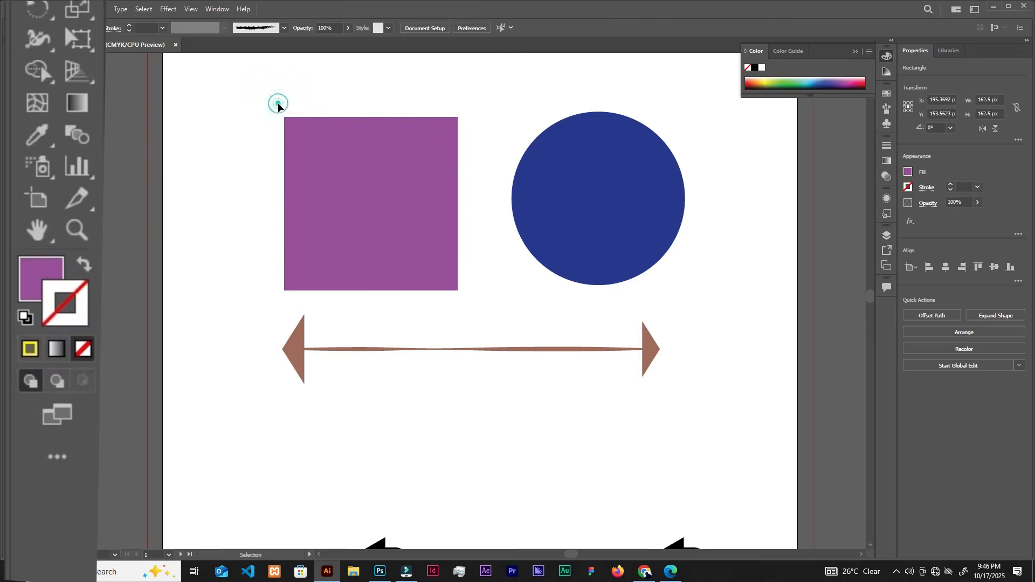
Give the blue circle a brick-red stroke using the Color Picker, and swap its fill and stroke colours.
click(571, 202)
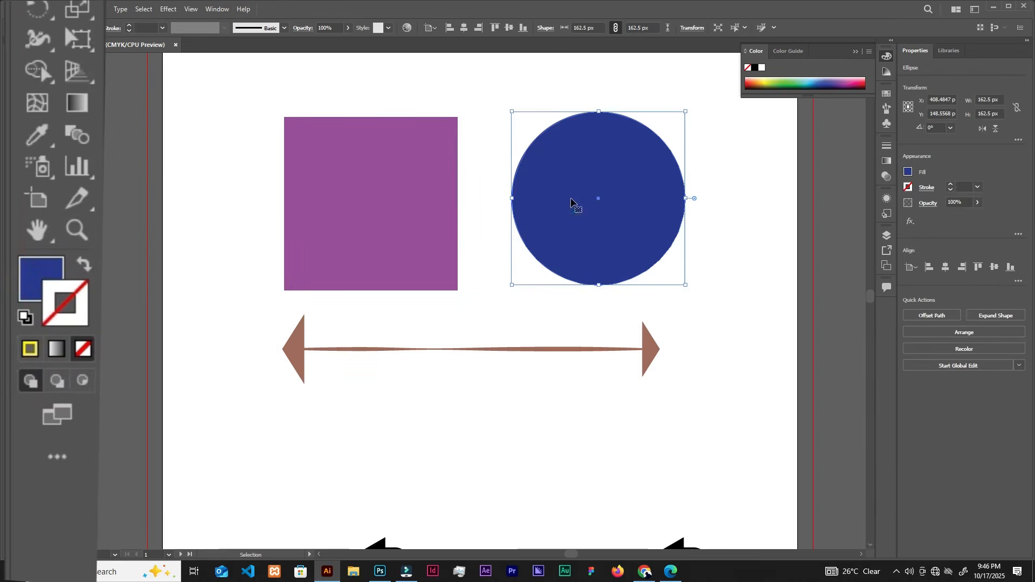
double_click(85, 310)
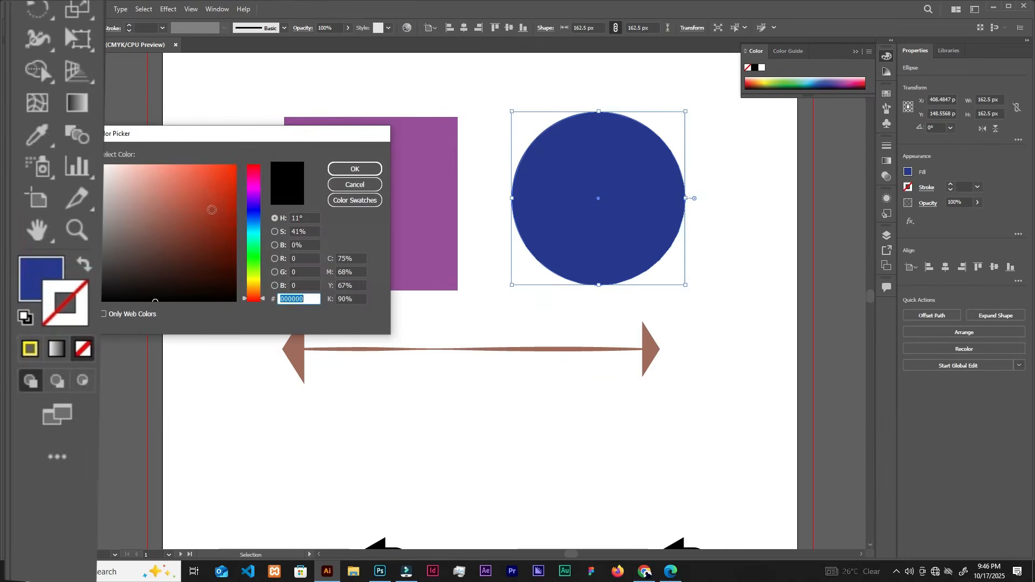
click(354, 169)
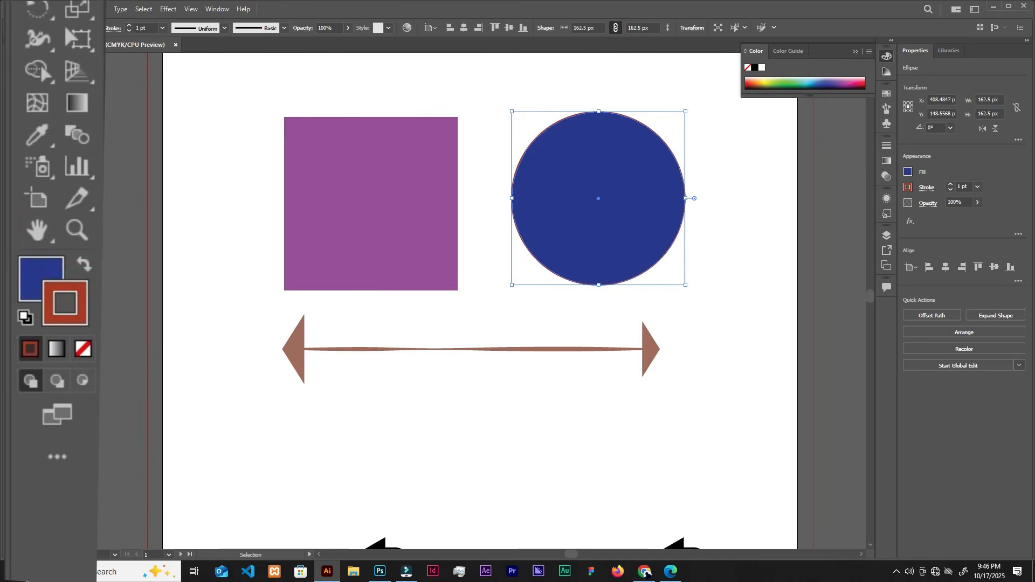
click(82, 265)
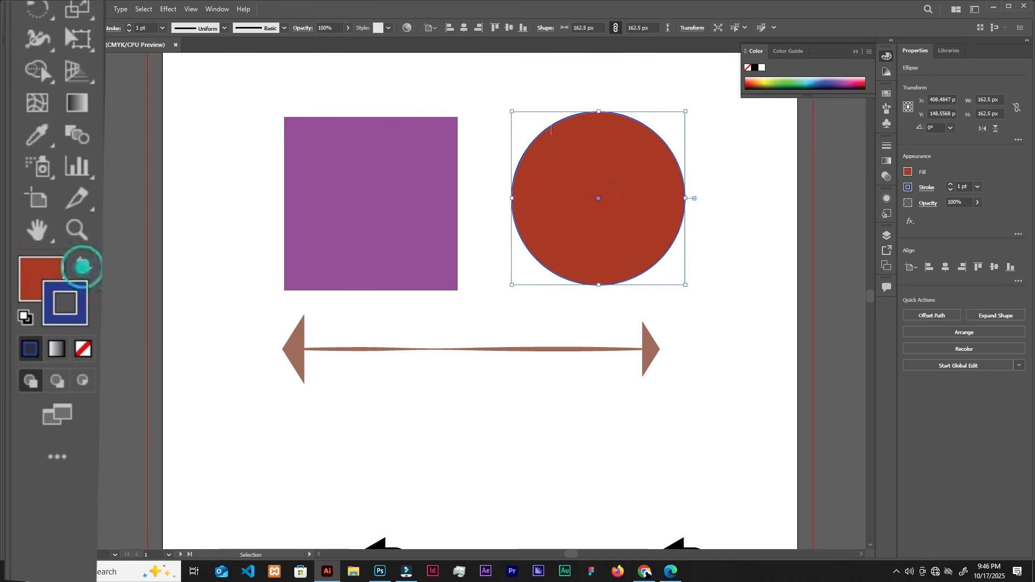
Raise the red circle's blue stroke weight to 9 pt.
click(543, 104)
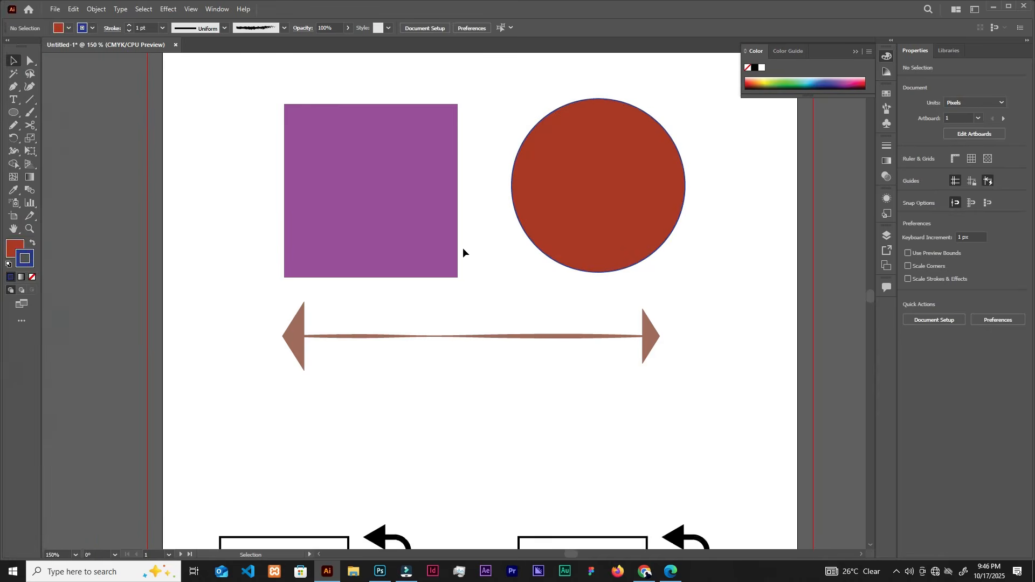
key(ctrl+minus)
click(536, 208)
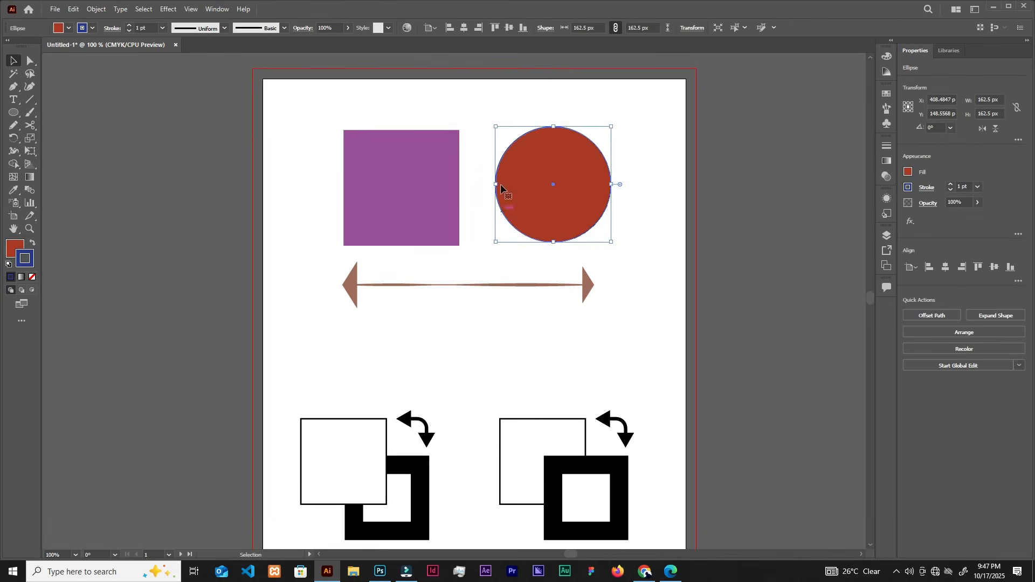
click(129, 25)
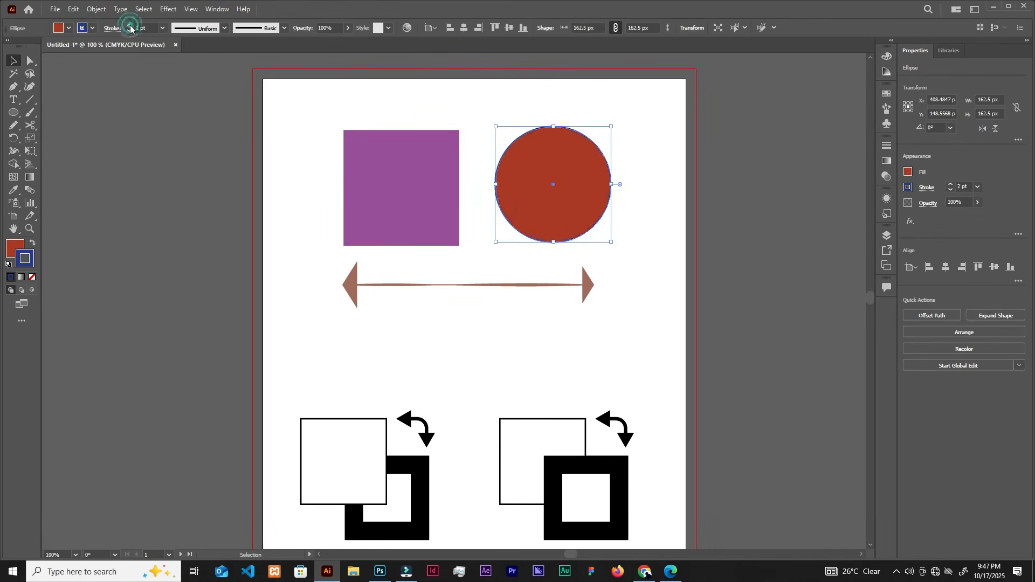
click(130, 25)
click(130, 25)
click(130, 25)
click(129, 25)
click(130, 25)
click(129, 25)
click(130, 26)
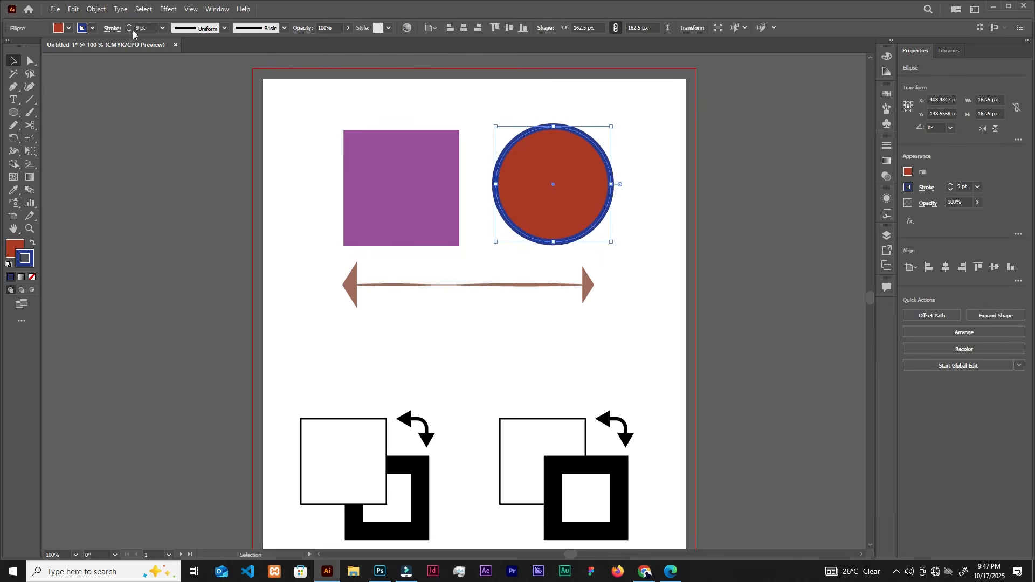
Lower the circle's stroke weight to 1 pt.
click(129, 31)
click(130, 32)
click(130, 32)
click(130, 31)
click(129, 32)
click(130, 32)
click(129, 31)
click(129, 31)
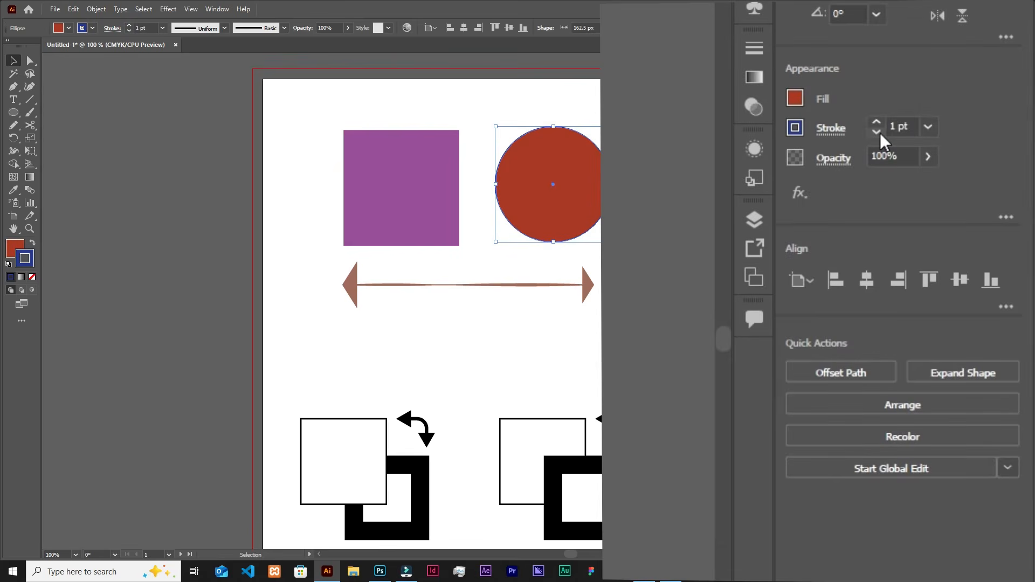
Try a 0.5 pt stroke weight on the circle, and then set the weight to 4 pt.
click(877, 133)
click(877, 132)
click(877, 122)
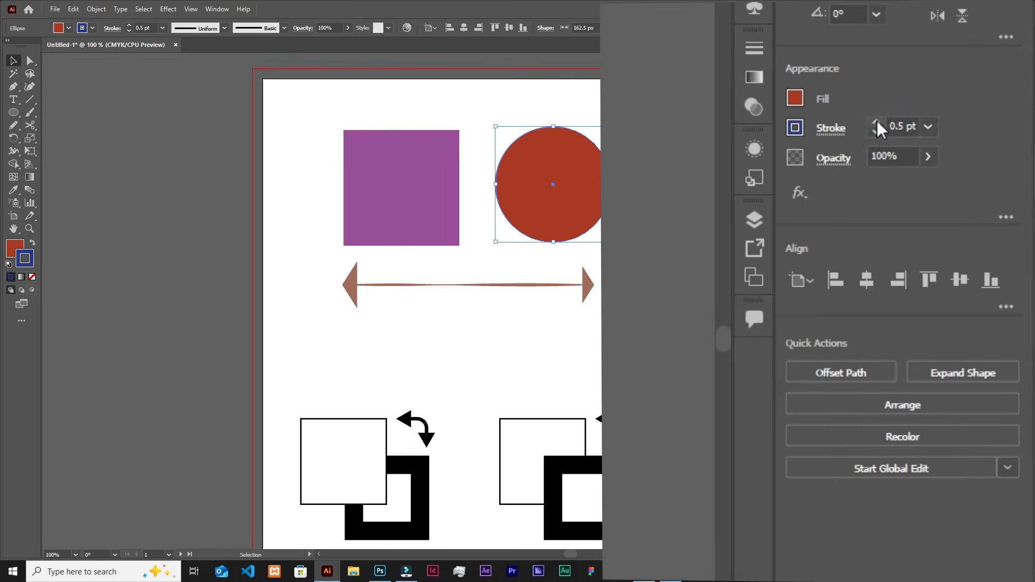
click(877, 122)
click(876, 123)
click(877, 122)
click(876, 123)
click(877, 122)
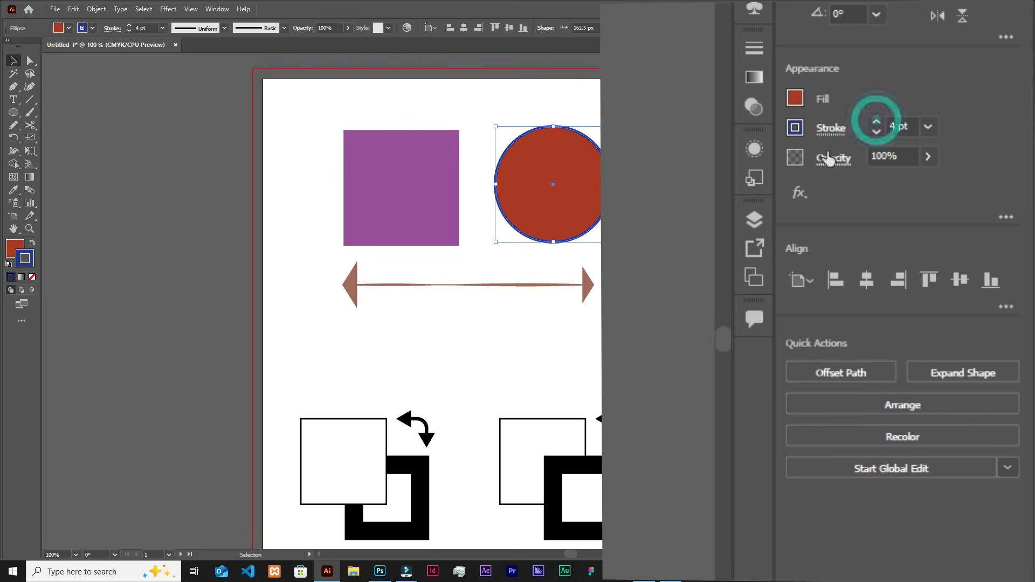
Try a red swatch on the circle's stroke, and settle on the yellow swatch.
click(796, 129)
click(686, 202)
click(729, 201)
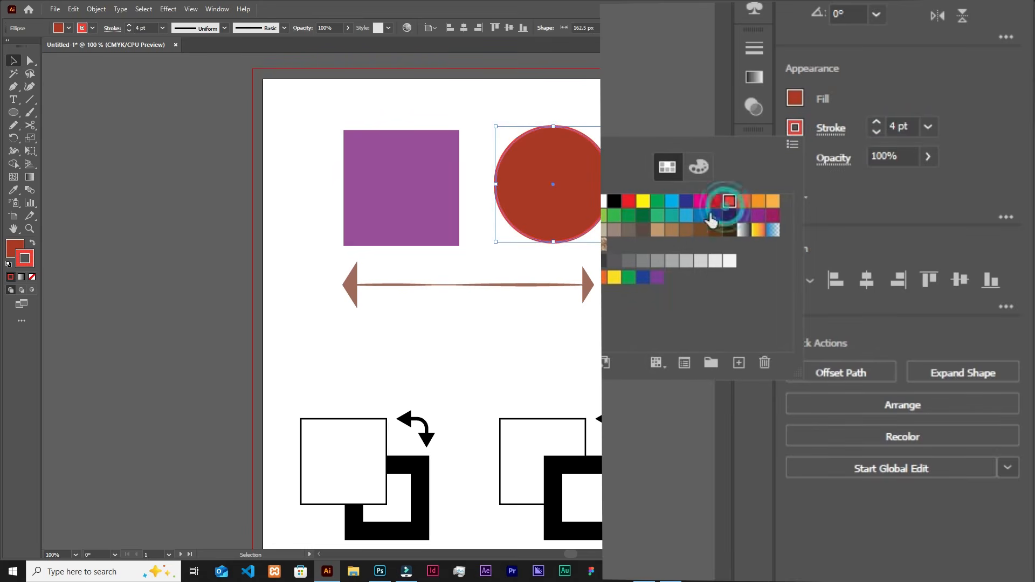
click(643, 201)
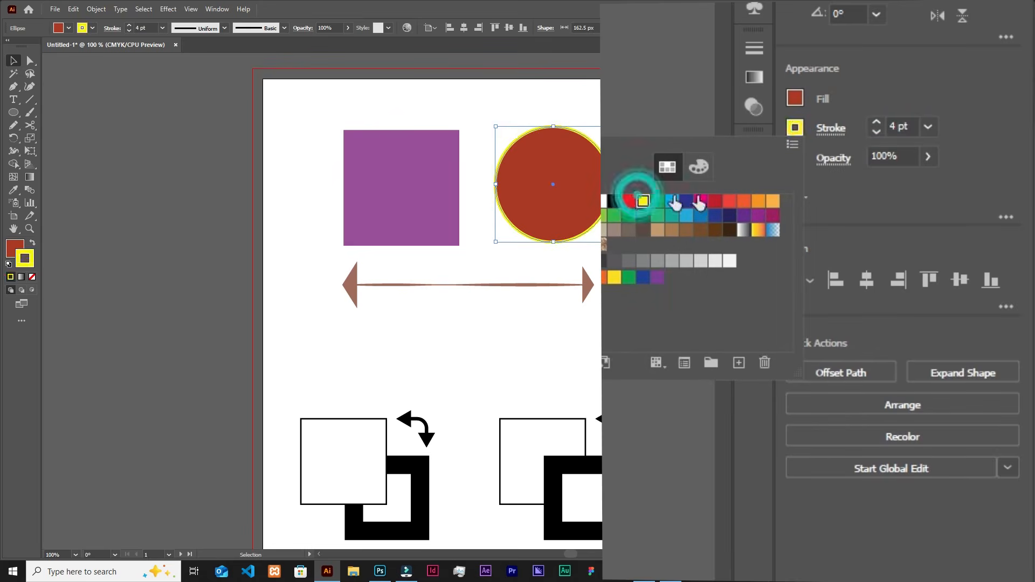
Change the circle's fill to the dark navy swatch and close the swatches.
click(796, 97)
click(795, 97)
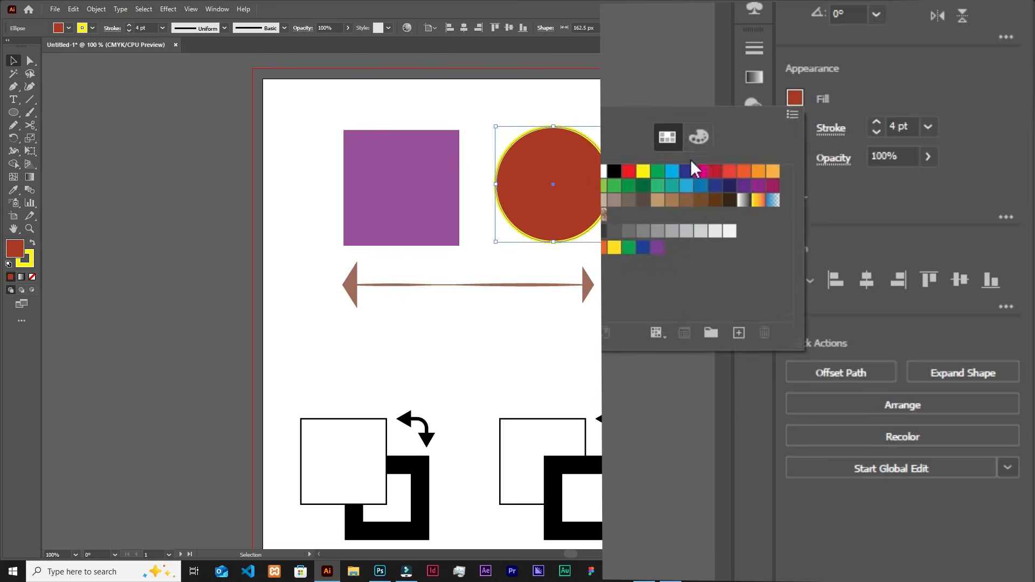
click(686, 186)
click(730, 185)
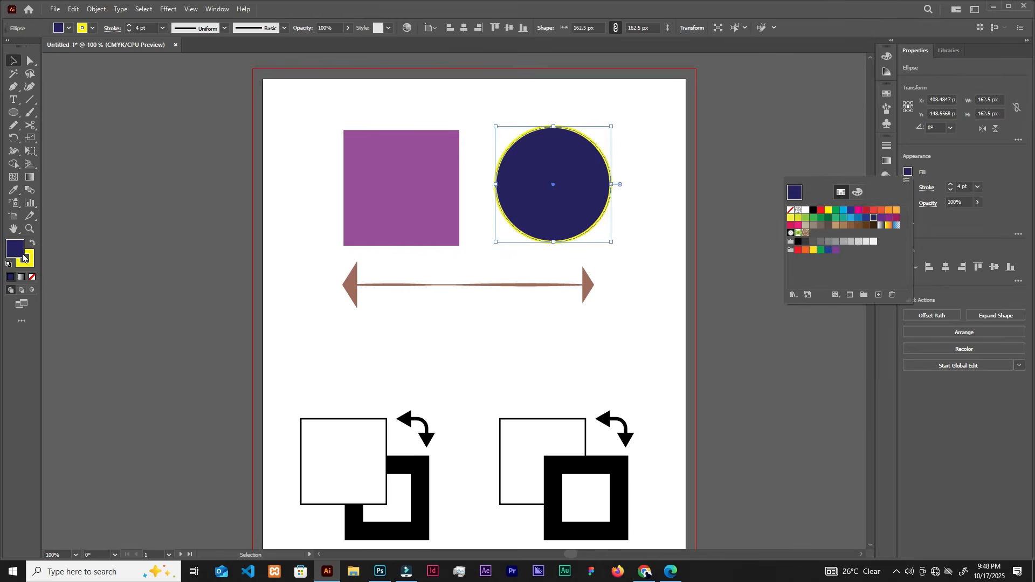
click(302, 158)
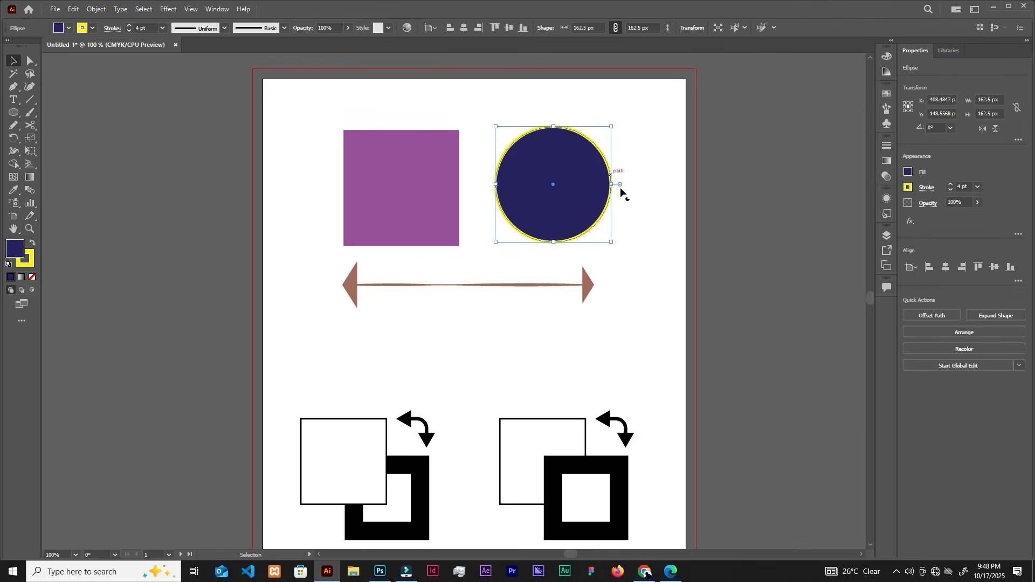
Activate the Ellipse Tool from the group of shape tools.
scroll(576, 215, down, 2)
scroll(575, 220, down, 1)
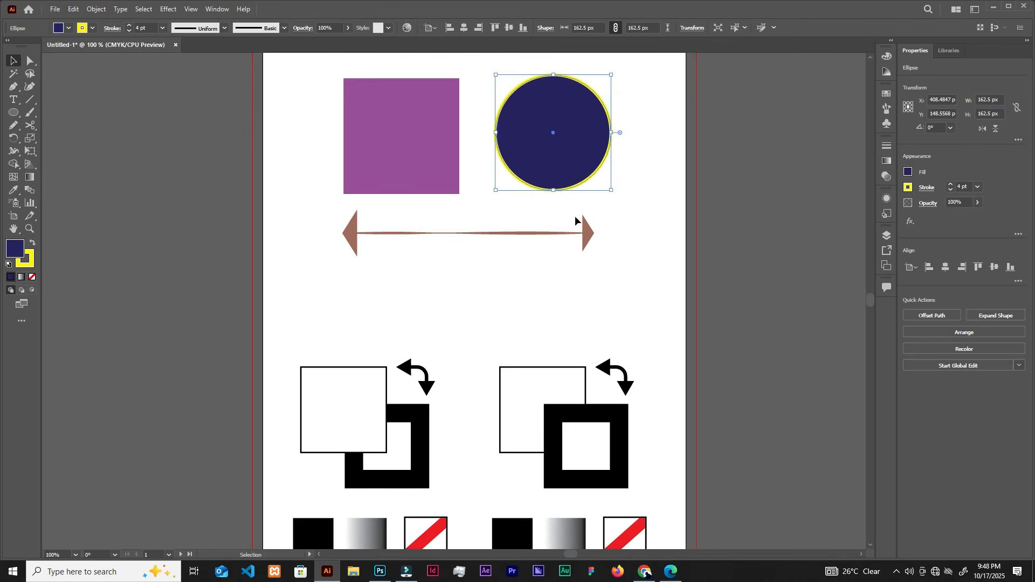
right_click(7, 113)
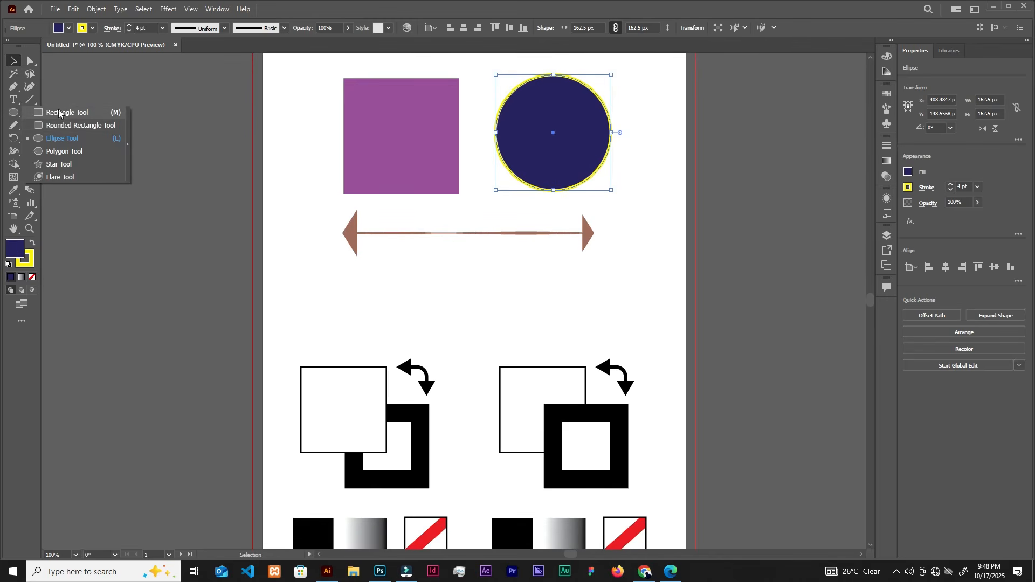
click(62, 138)
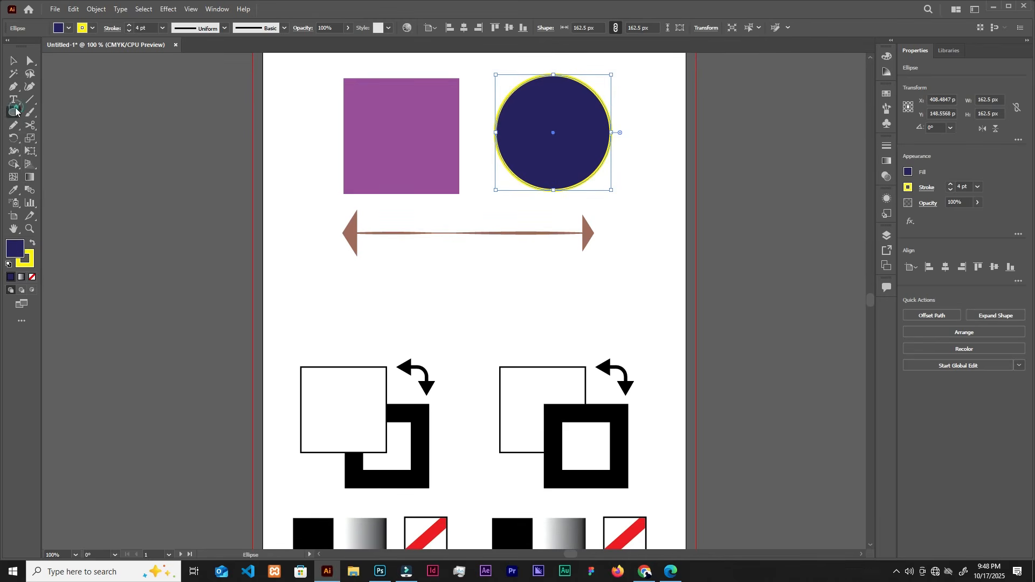